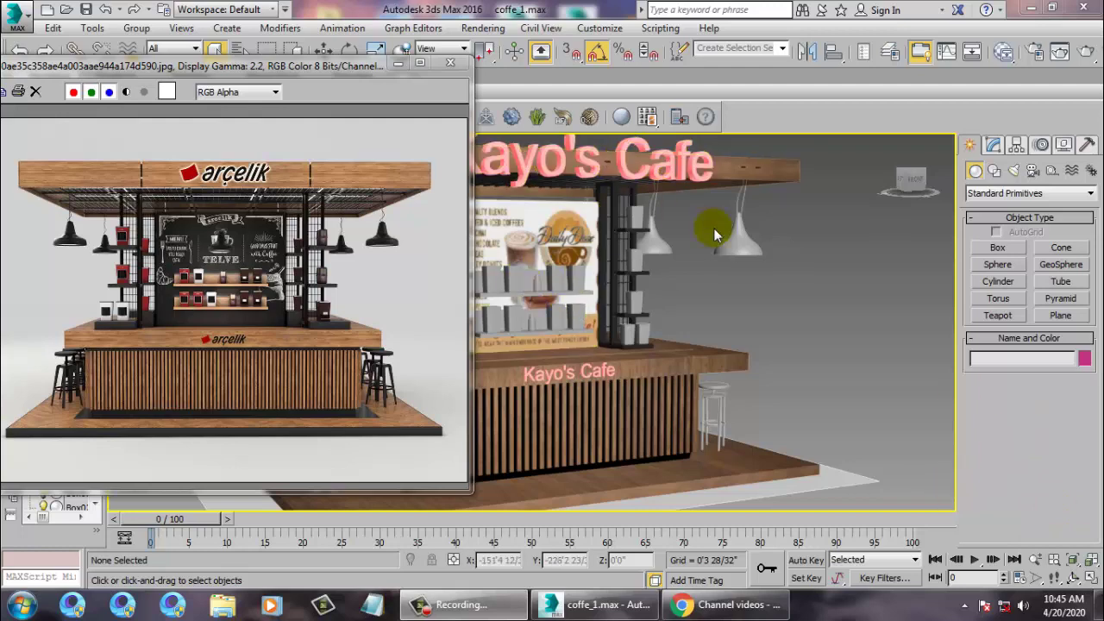
Examine the coffee stall model's counter, wall shelves, side racks and hanging lamps.
{"action": "scroll", "coordinate": [751, 331], "scroll_direction": "down", "scroll_amount": 6}
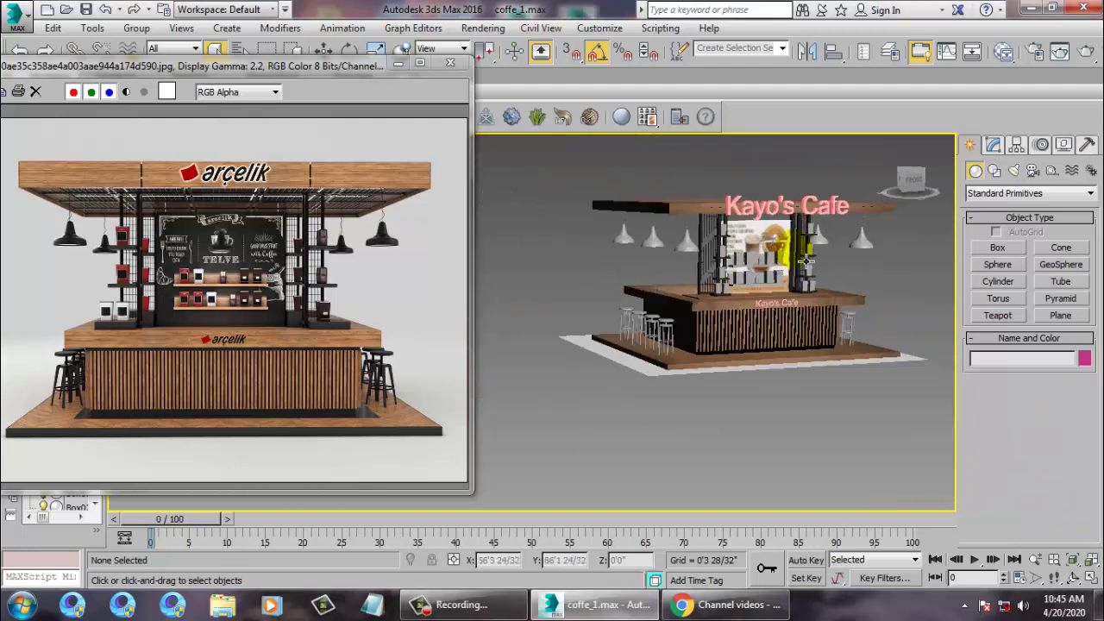
{"action": "scroll", "coordinate": [697, 344], "scroll_direction": "up", "scroll_amount": 3}
{"action": "scroll", "coordinate": [697, 343], "scroll_direction": "up", "scroll_amount": 2}
{"action": "middle_click_drag", "start_coordinate": [695, 325], "coordinate": [791, 290], "text": "alt"}
{"action": "scroll", "coordinate": [811, 307], "scroll_direction": "up", "scroll_amount": 3}
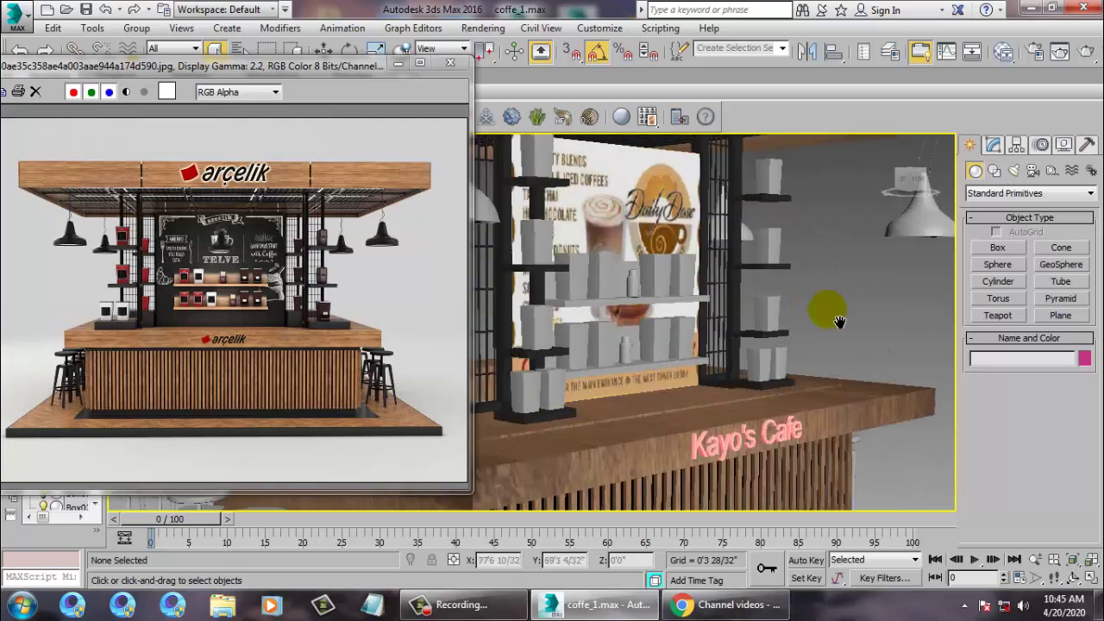
{"action": "scroll", "coordinate": [811, 330], "scroll_direction": "down", "scroll_amount": 3}
{"action": "scroll", "coordinate": [784, 336], "scroll_direction": "up", "scroll_amount": 6}
{"action": "scroll", "coordinate": [624, 335], "scroll_direction": "down", "scroll_amount": 3}
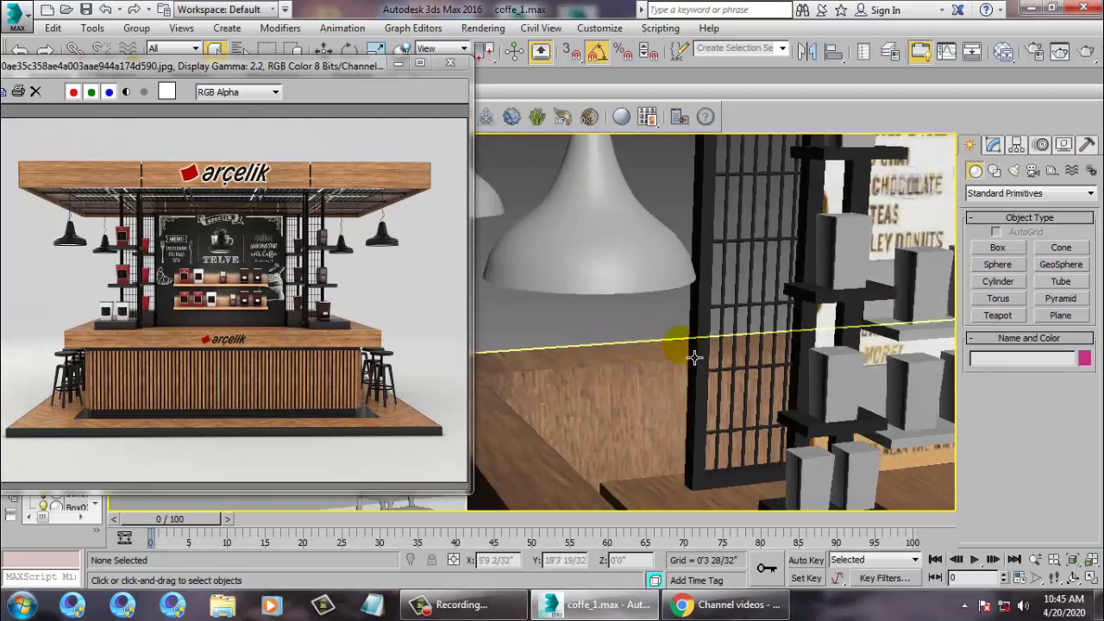
{"action": "scroll", "coordinate": [672, 317], "scroll_direction": "up", "scroll_amount": 6}
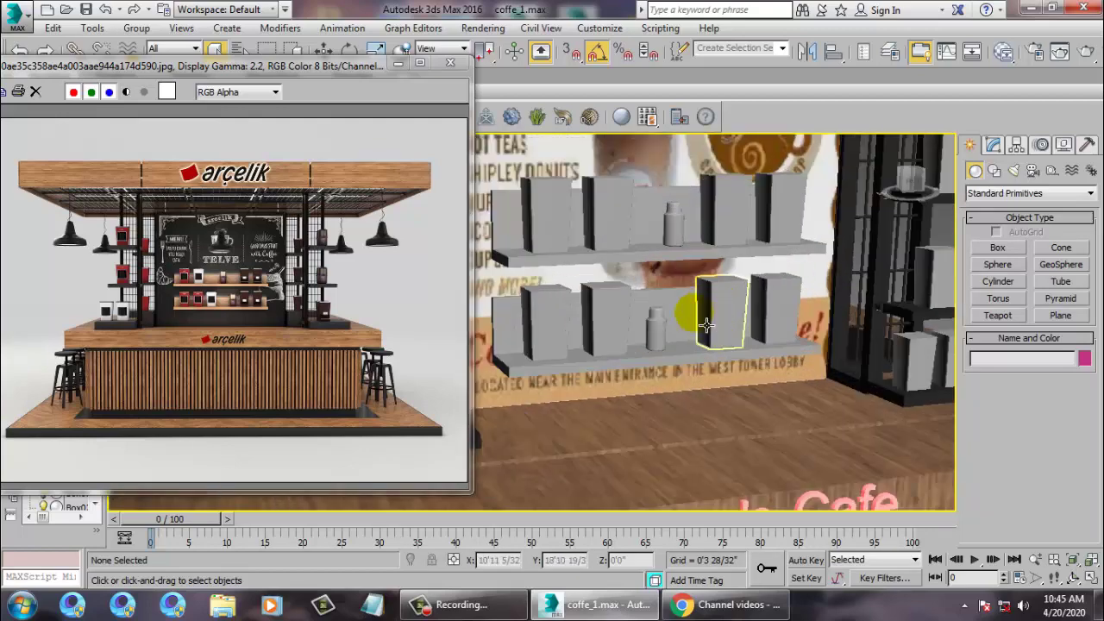
Assign the existing wood-textured VRayMtl, Material #2, to both wall shelves behind the counter.
{"action": "left_click", "coordinate": [710, 342]}
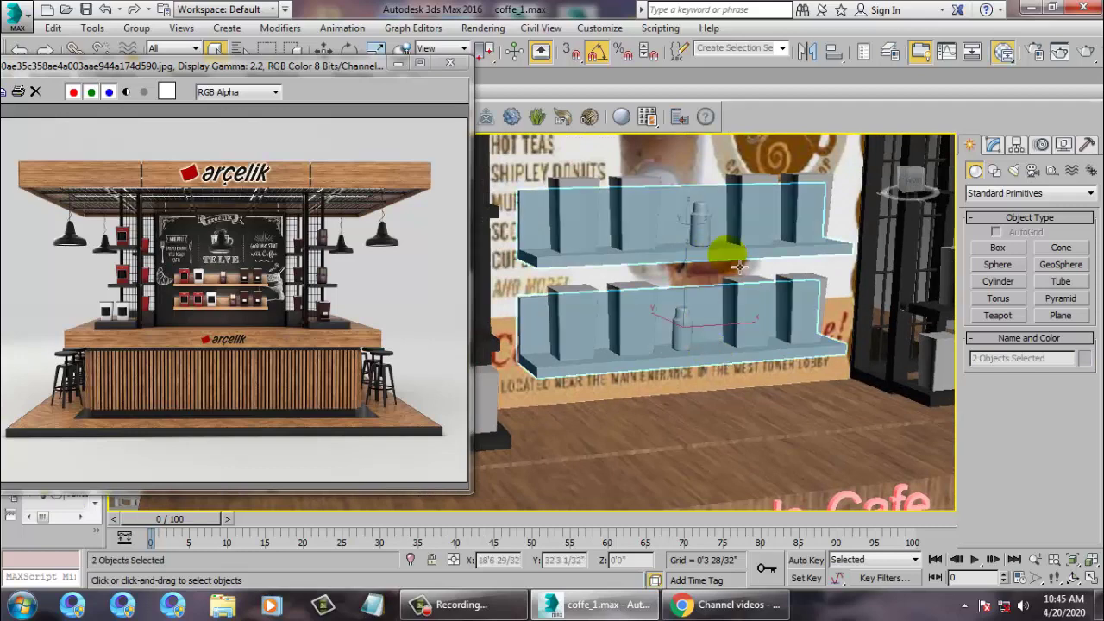
{"action": "key", "text": "m"}
{"action": "middle_click_drag", "start_coordinate": [371, 338], "coordinate": [395, 315]}
{"action": "scroll", "coordinate": [388, 476], "scroll_direction": "down", "scroll_amount": 4}
{"action": "scroll", "coordinate": [382, 365], "scroll_direction": "up", "scroll_amount": 4}
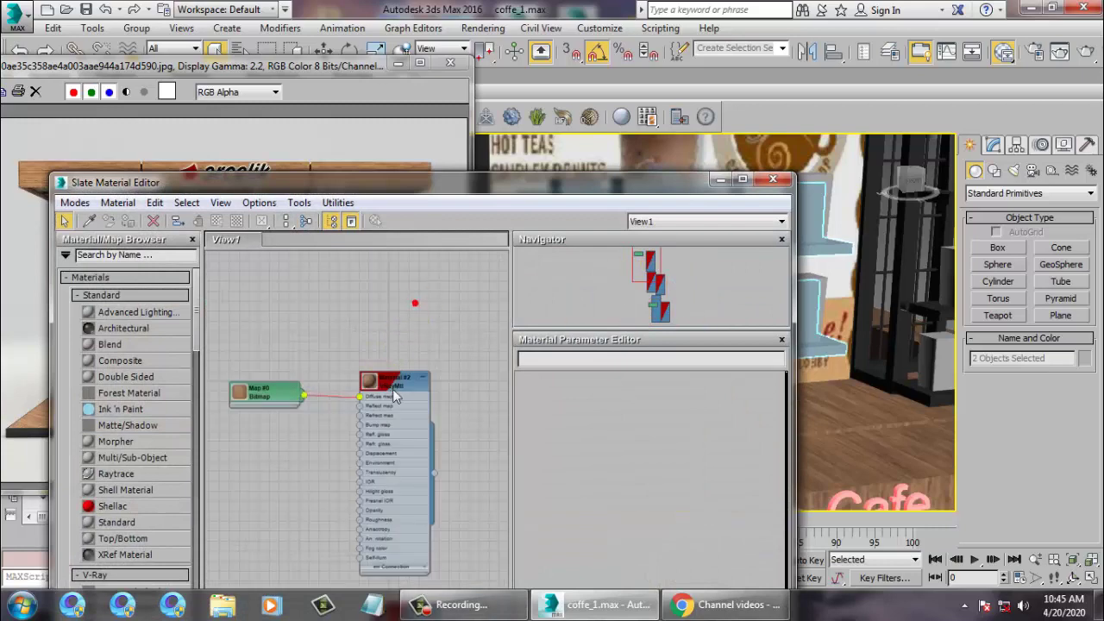
{"action": "left_click", "coordinate": [124, 224]}
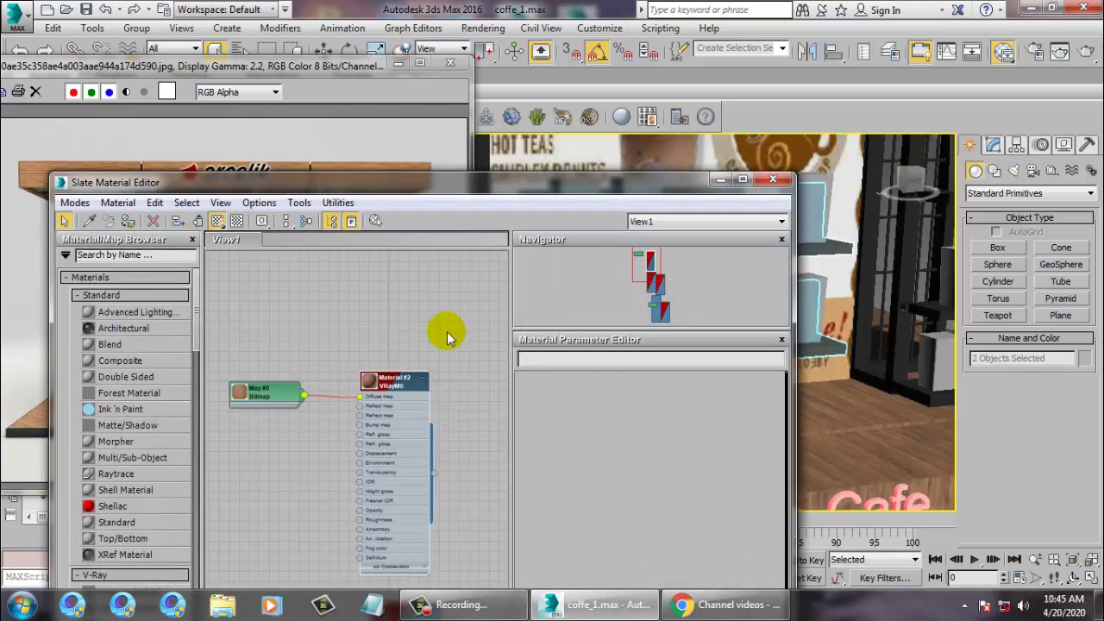
{"action": "double_click", "coordinate": [404, 385]}
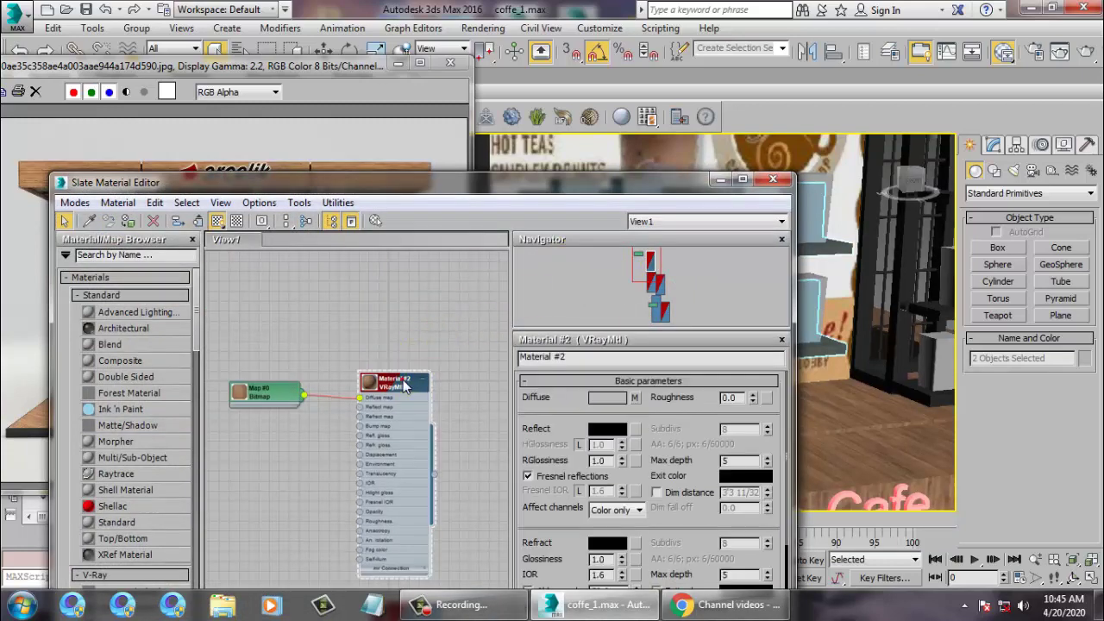
{"action": "left_click", "coordinate": [128, 221]}
{"action": "left_click", "coordinate": [237, 222]}
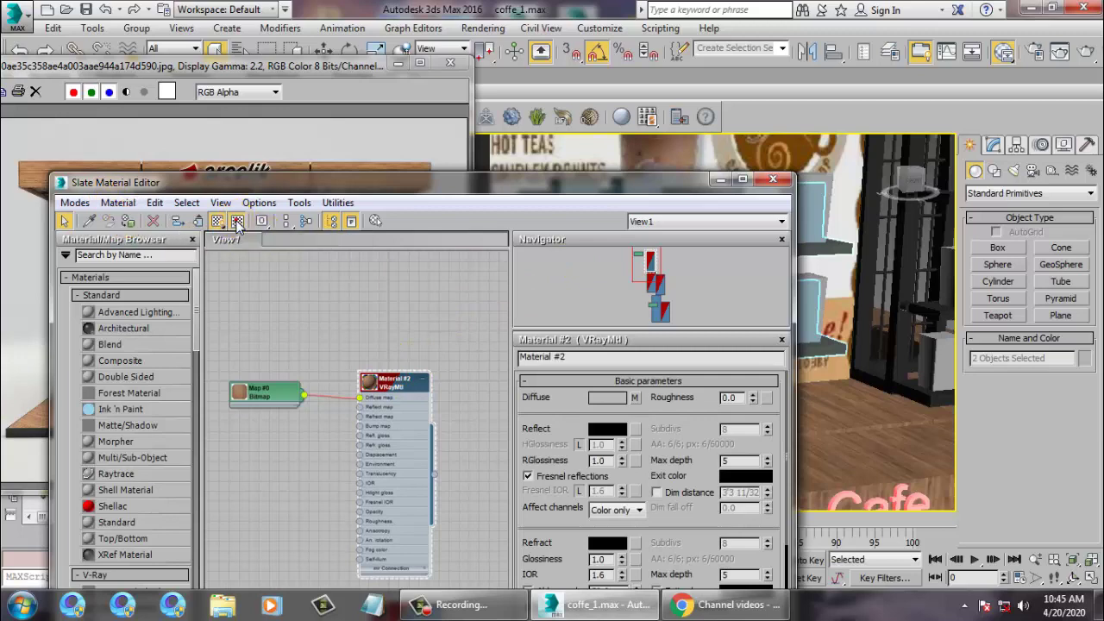
{"action": "left_click", "coordinate": [722, 181]}
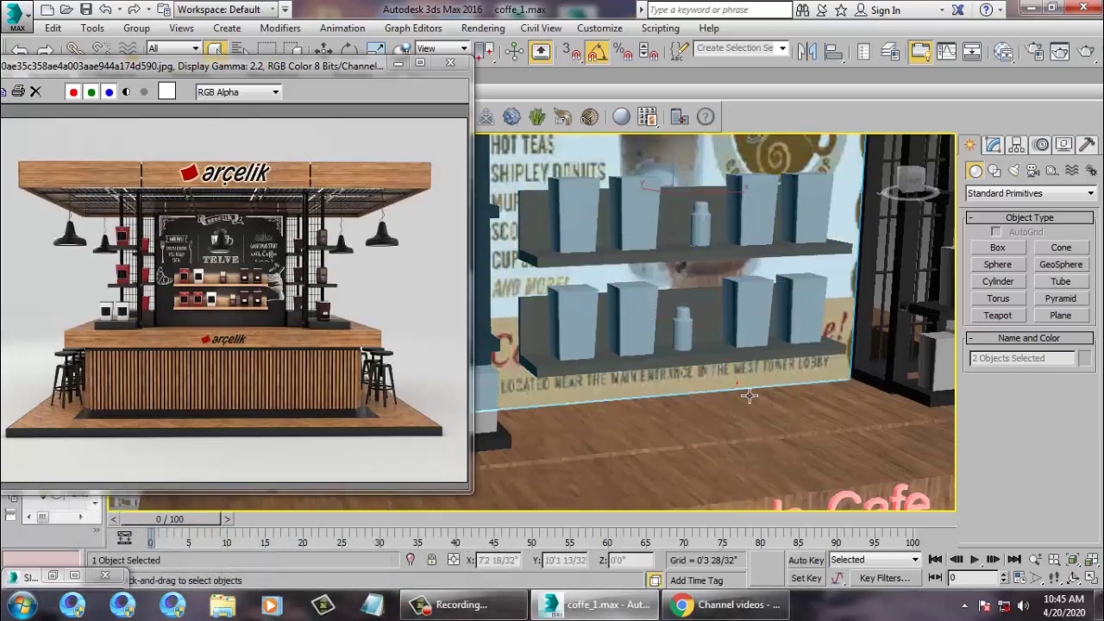
Apply a UVW Map modifier with Box mapping to the lower wall shelf.
{"action": "left_click", "coordinate": [717, 371]}
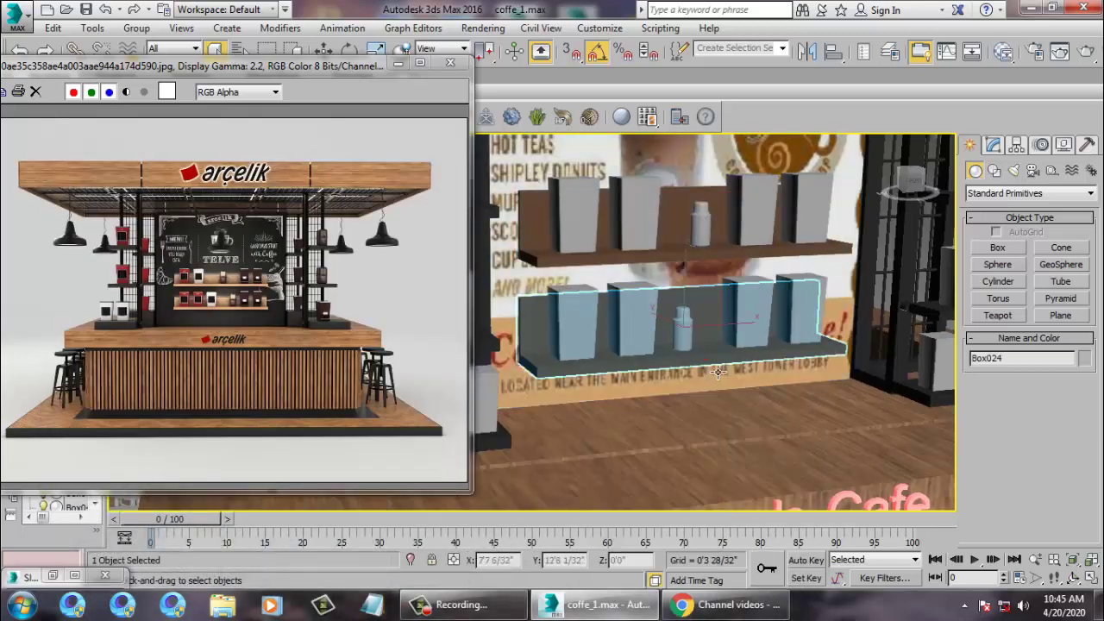
{"action": "left_click", "coordinate": [994, 149]}
{"action": "left_click", "coordinate": [1087, 190]}
{"action": "key", "text": "u"}
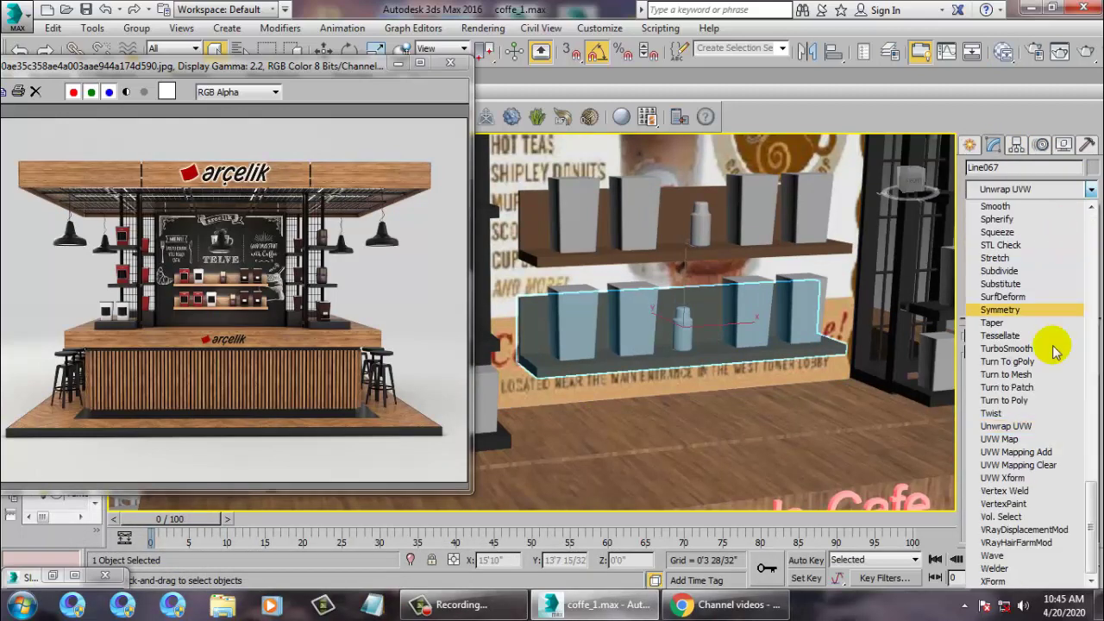
{"action": "left_click", "coordinate": [1011, 439]}
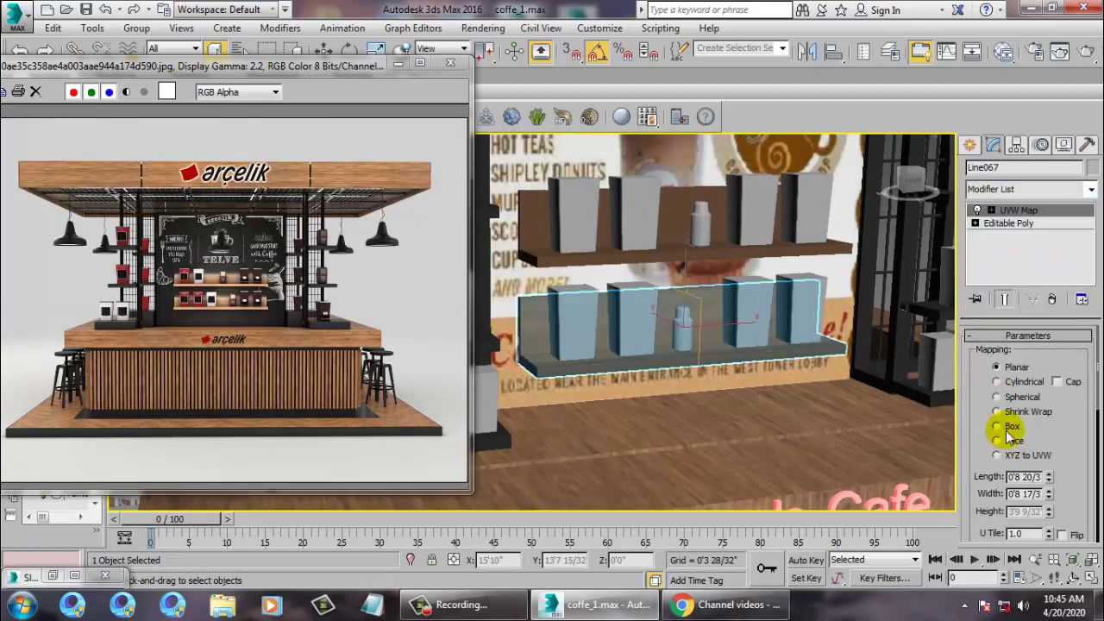
{"action": "left_click", "coordinate": [998, 426]}
Apply a UVW Map modifier with Box mapping to the upper wall shelf.
{"action": "left_click", "coordinate": [643, 233]}
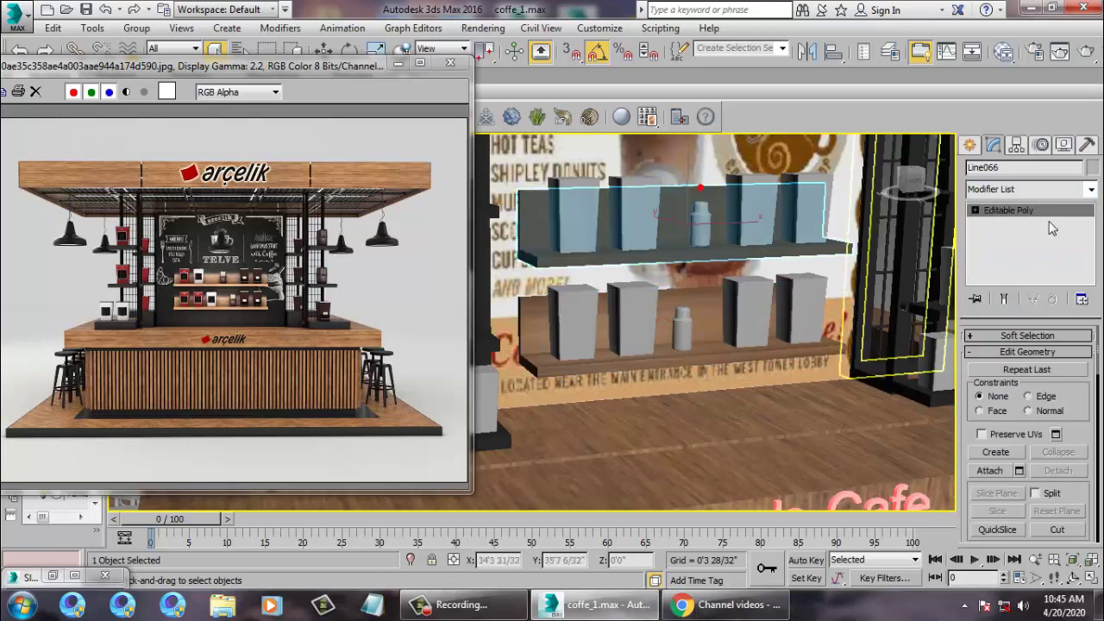
{"action": "left_click", "coordinate": [1092, 191]}
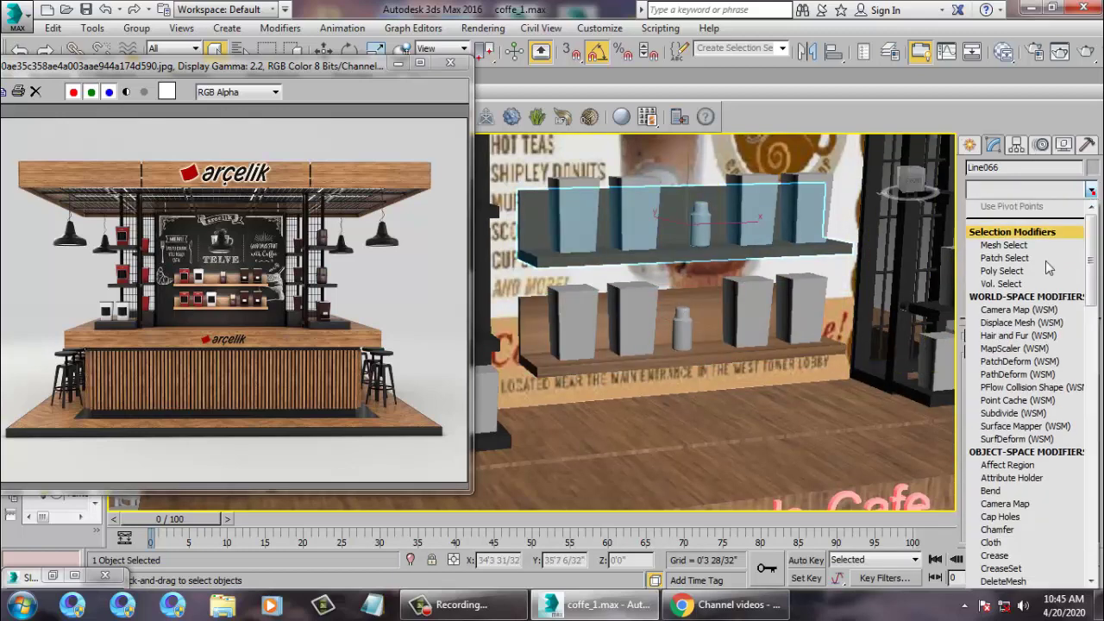
{"action": "key", "text": "u"}
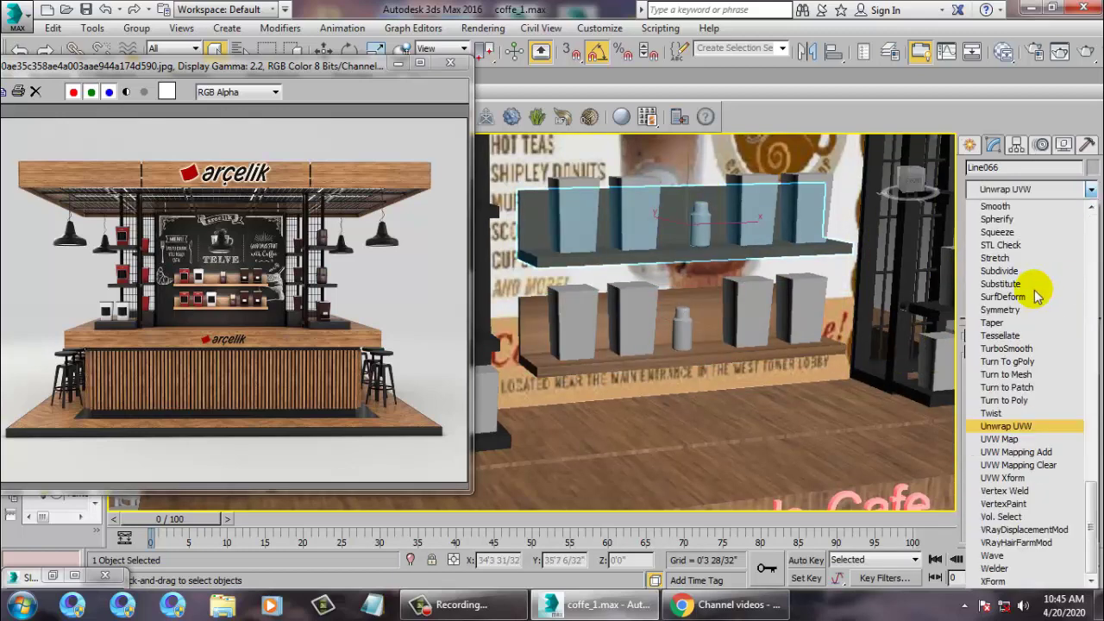
{"action": "left_click", "coordinate": [1034, 439]}
{"action": "left_click", "coordinate": [1000, 426]}
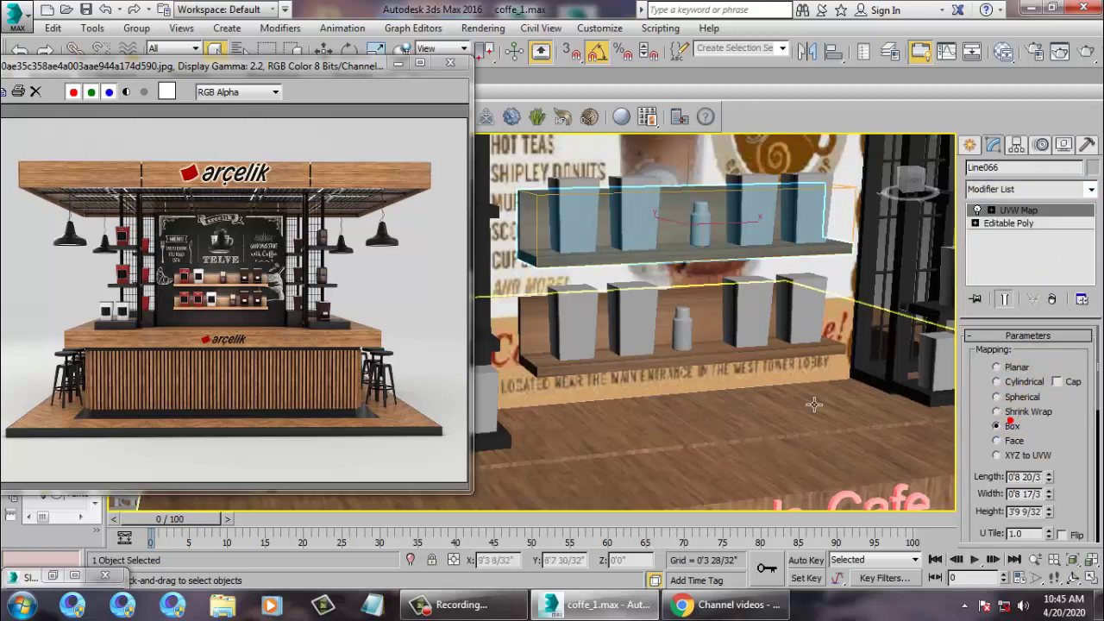
Select the leftmost coffee box on the lower shelf and create a new VRayMtl material for it.
{"action": "scroll", "coordinate": [759, 353], "scroll_direction": "down", "scroll_amount": 5}
{"action": "scroll", "coordinate": [749, 353], "scroll_direction": "up", "scroll_amount": 8}
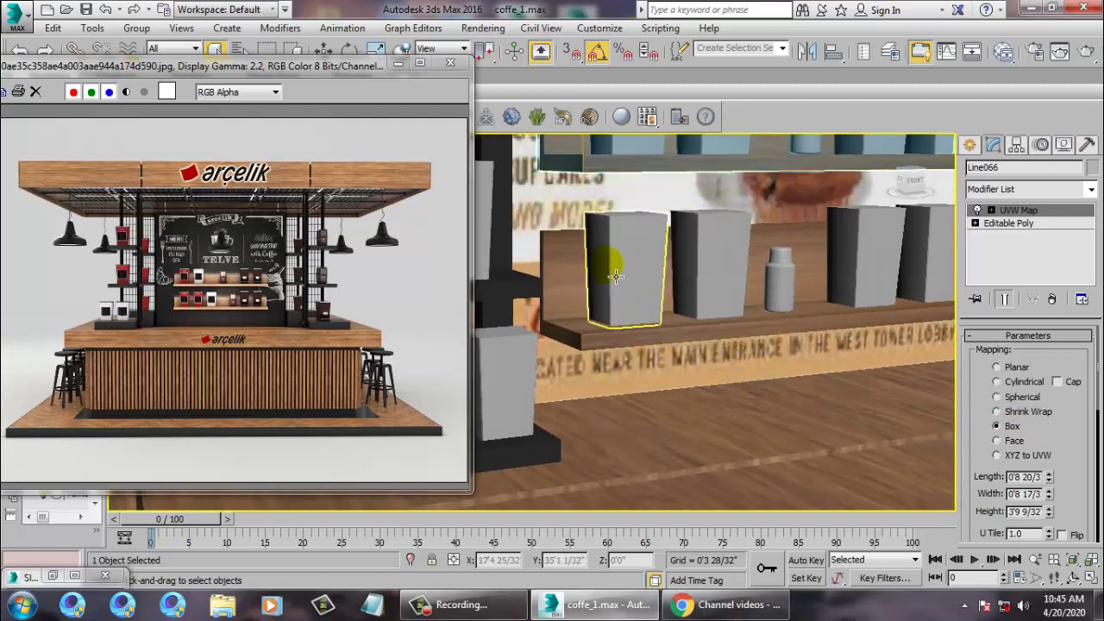
{"action": "left_click", "coordinate": [626, 267]}
{"action": "key", "text": "m"}
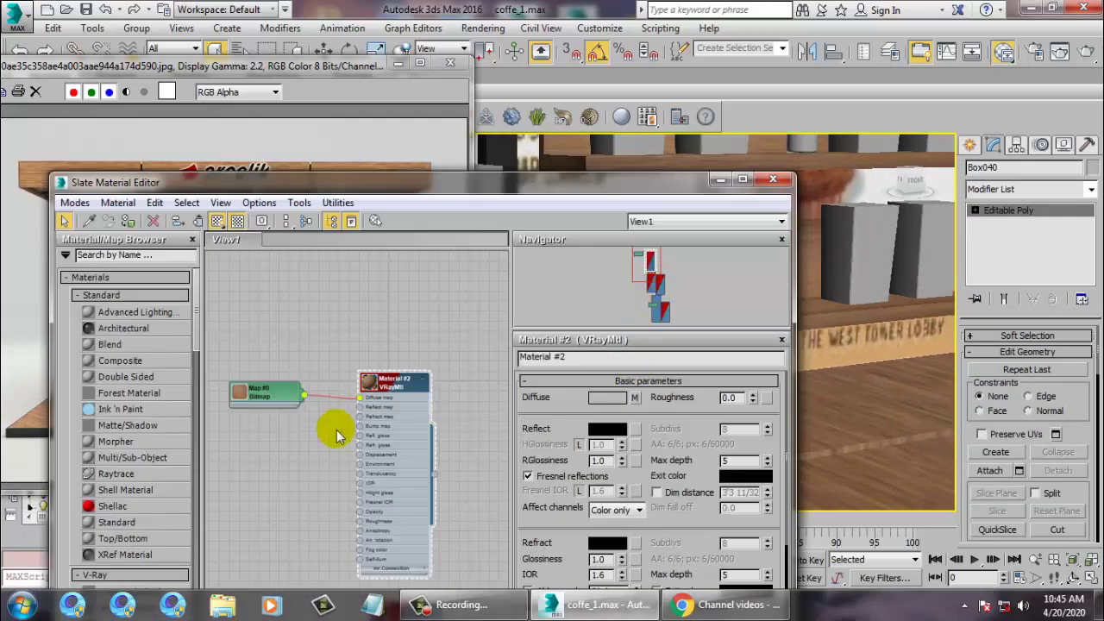
{"action": "middle_click_drag", "start_coordinate": [363, 543], "coordinate": [378, 364]}
{"action": "scroll", "coordinate": [438, 496], "scroll_direction": "down", "scroll_amount": 4}
{"action": "middle_click_drag", "start_coordinate": [440, 497], "coordinate": [389, 294]}
{"action": "middle_click_drag", "start_coordinate": [399, 459], "coordinate": [368, 397]}
{"action": "scroll", "coordinate": [388, 388], "scroll_direction": "up", "scroll_amount": 4}
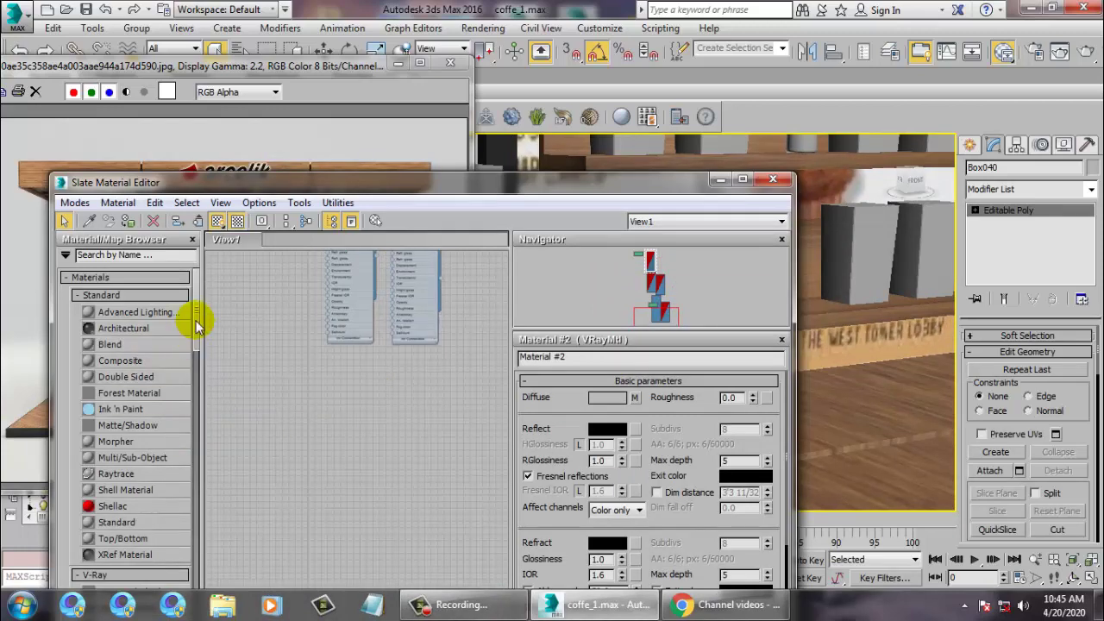
{"action": "left_click_drag", "start_coordinate": [196, 324], "coordinate": [203, 400]}
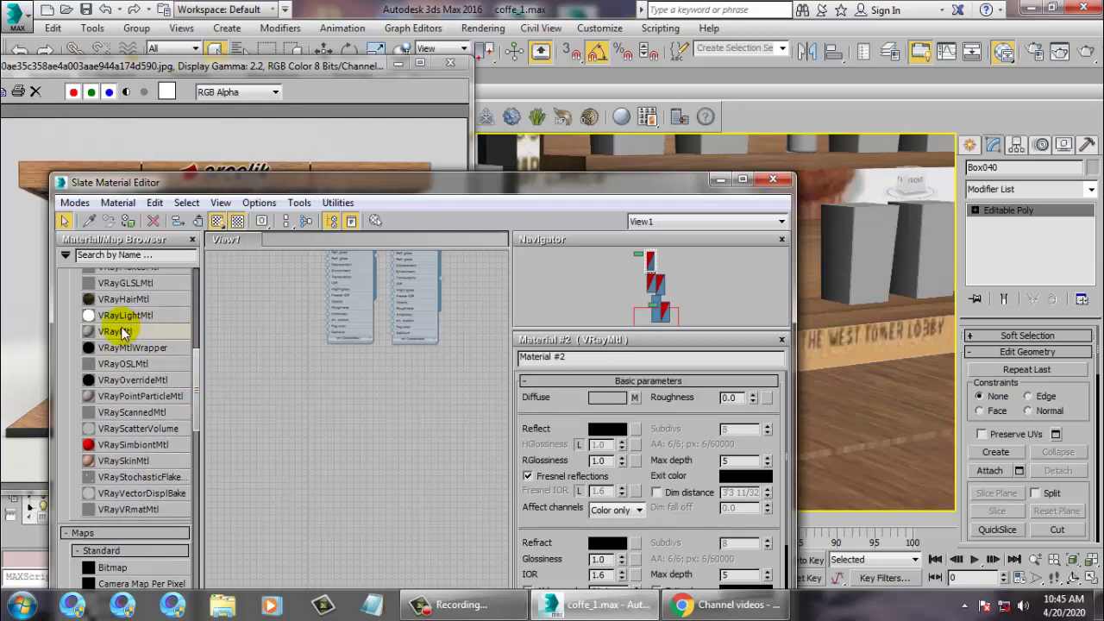
{"action": "left_click_drag", "start_coordinate": [349, 379], "coordinate": [342, 371]}
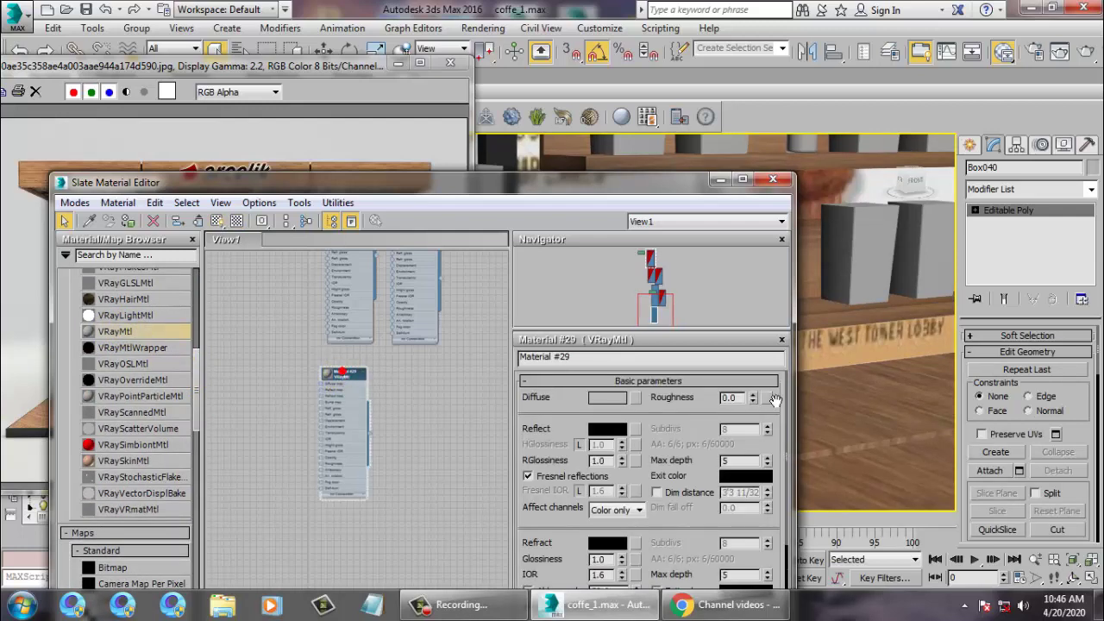
Load the Nescafé Clasico image from the coffee textures folder as the diffuse bitmap, assign the material to the selected box and show it in the viewport.
{"action": "left_click", "coordinate": [635, 398]}
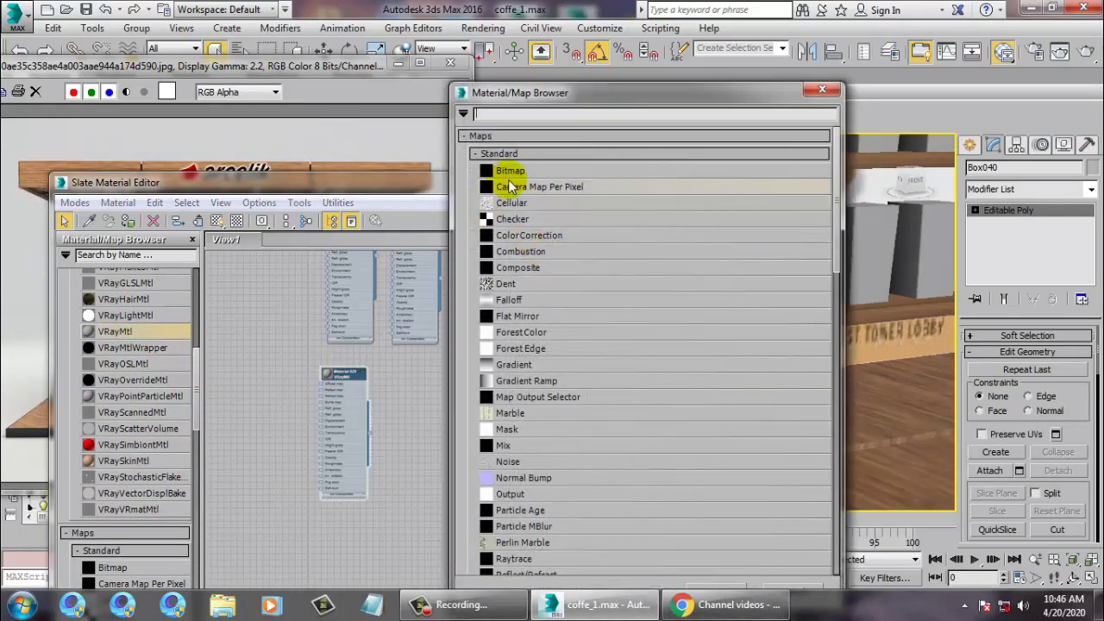
{"action": "double_click", "coordinate": [510, 179]}
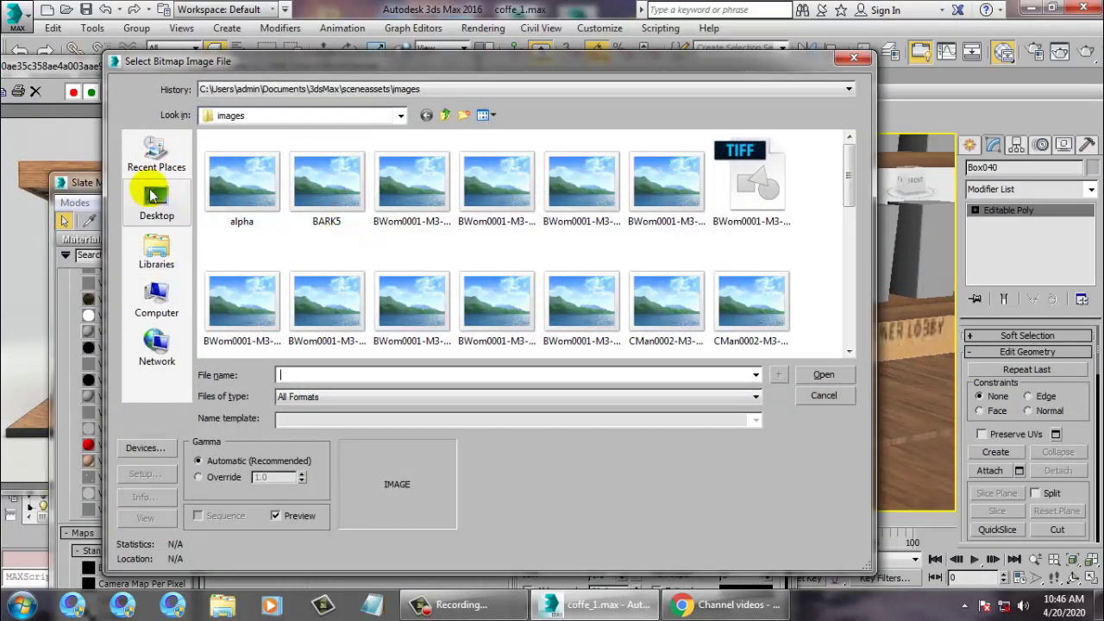
{"action": "left_click", "coordinate": [155, 200]}
{"action": "left_click", "coordinate": [452, 236]}
{"action": "scroll", "coordinate": [452, 235], "scroll_direction": "down", "scroll_amount": 5}
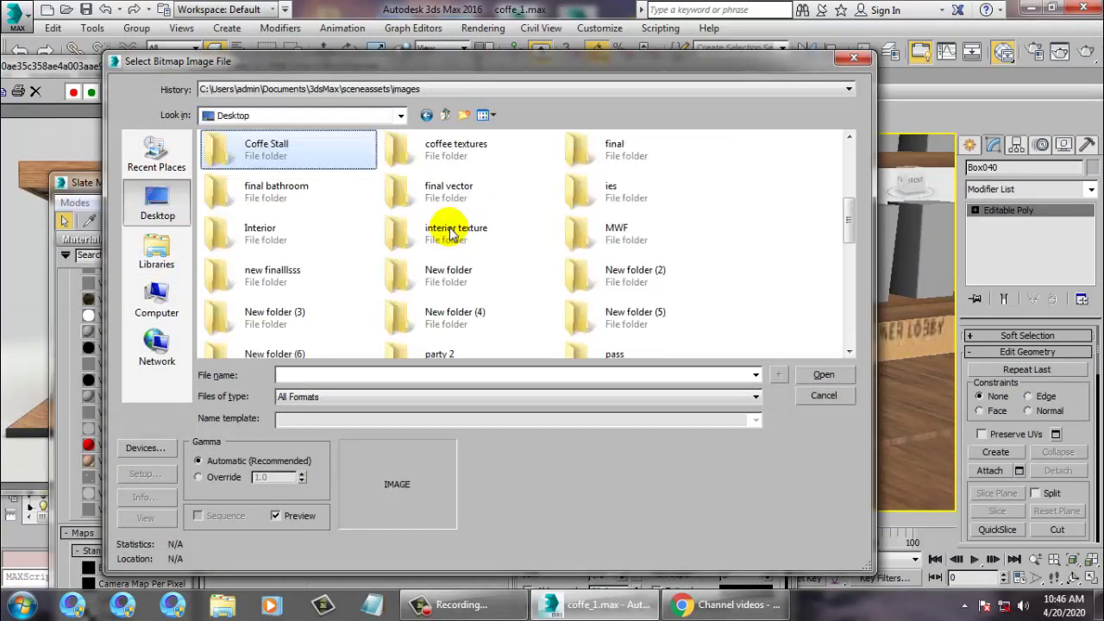
{"action": "left_click", "coordinate": [452, 157]}
{"action": "double_click", "coordinate": [452, 160]}
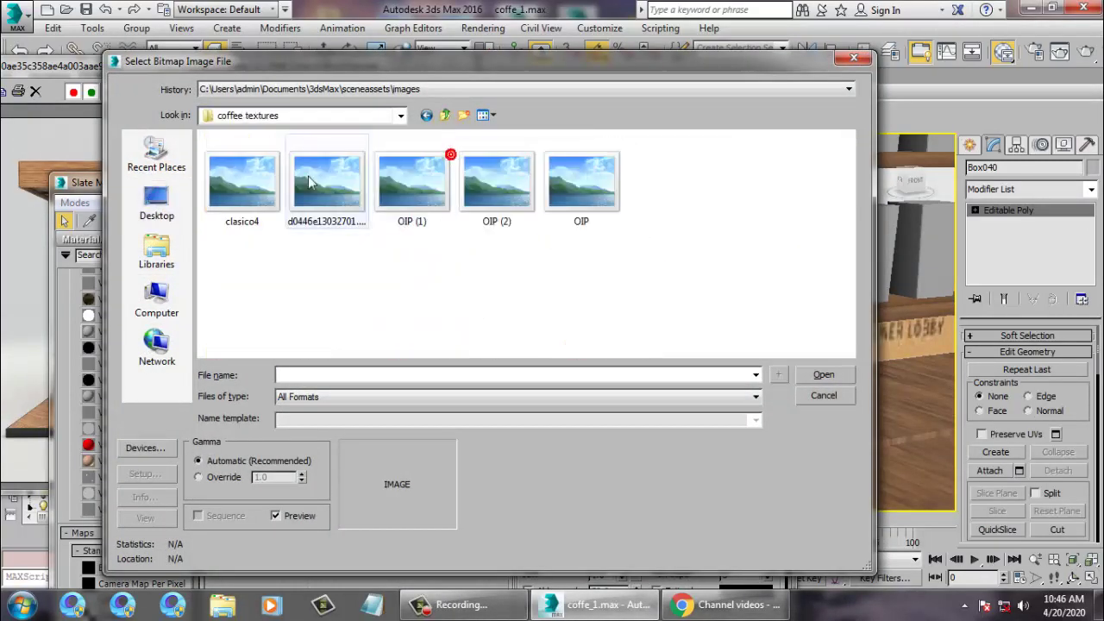
{"action": "left_click", "coordinate": [241, 168]}
{"action": "double_click", "coordinate": [335, 164]}
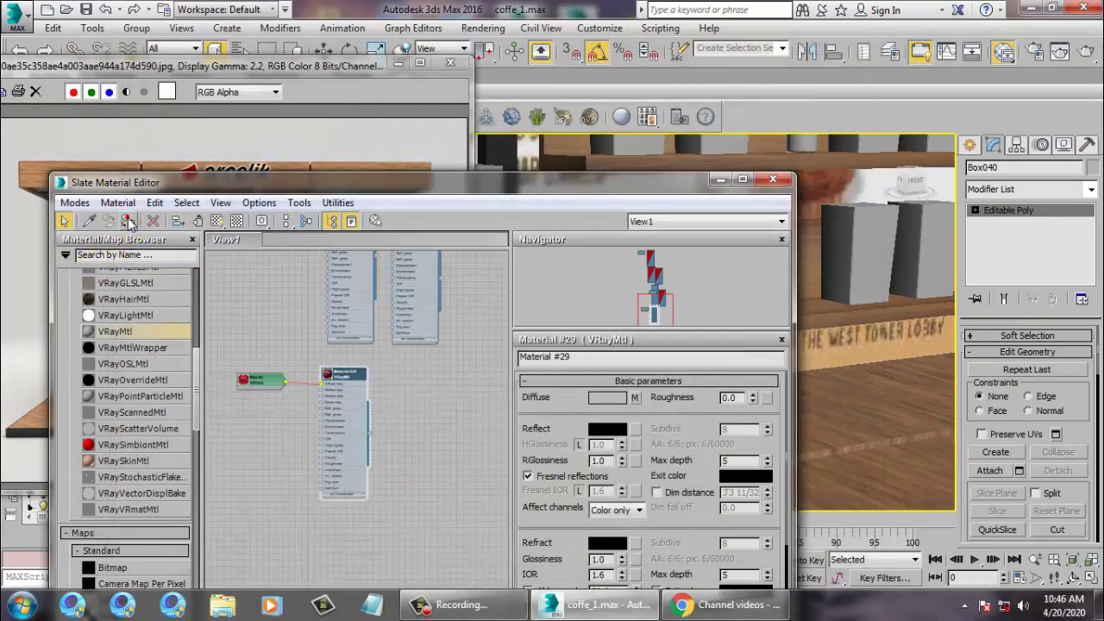
{"action": "left_click", "coordinate": [217, 221]}
{"action": "left_click", "coordinate": [717, 180]}
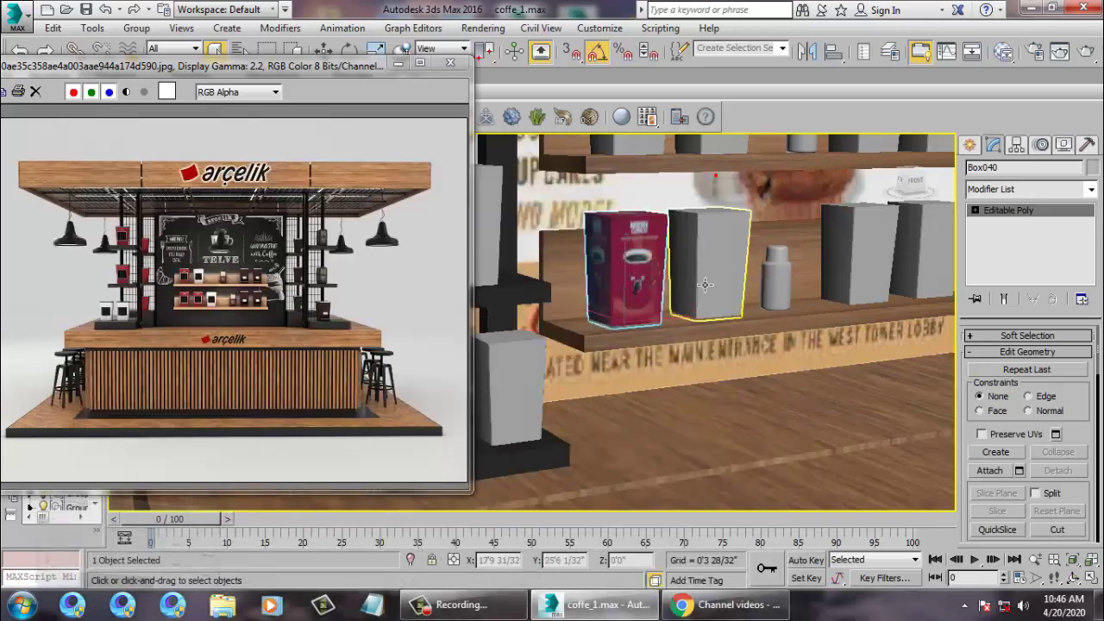
Apply a UVW Map modifier with Box mapping to the textured coffee box.
{"action": "scroll", "coordinate": [691, 255], "scroll_direction": "up", "scroll_amount": 6}
{"action": "scroll", "coordinate": [692, 257], "scroll_direction": "down", "scroll_amount": 2}
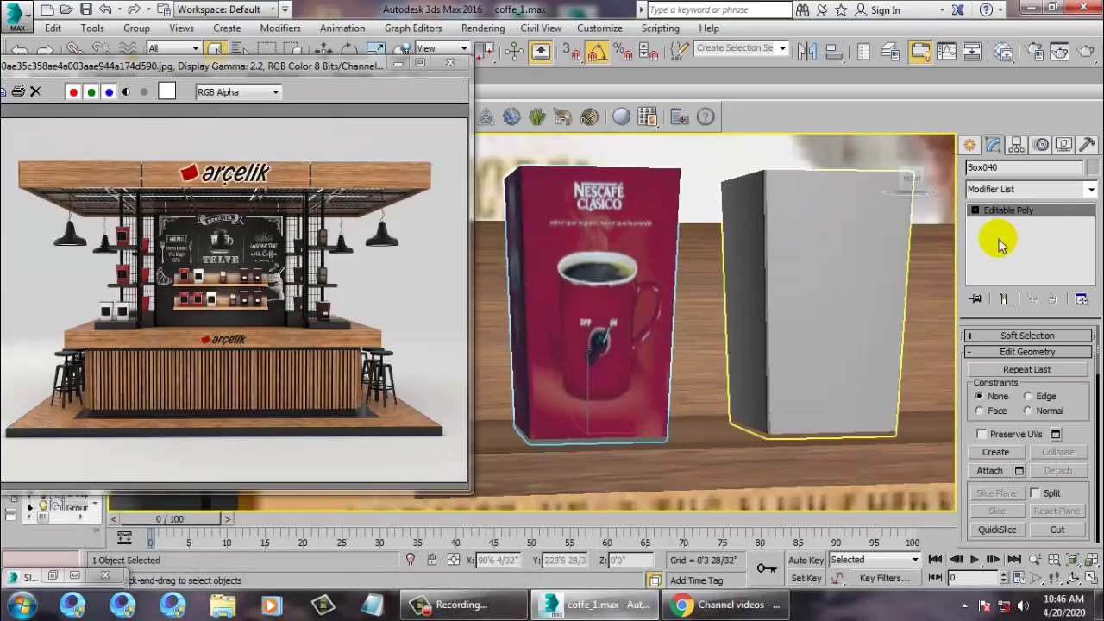
{"action": "left_click", "coordinate": [1092, 190]}
{"action": "scroll", "coordinate": [1069, 328], "scroll_direction": "down", "scroll_amount": 15}
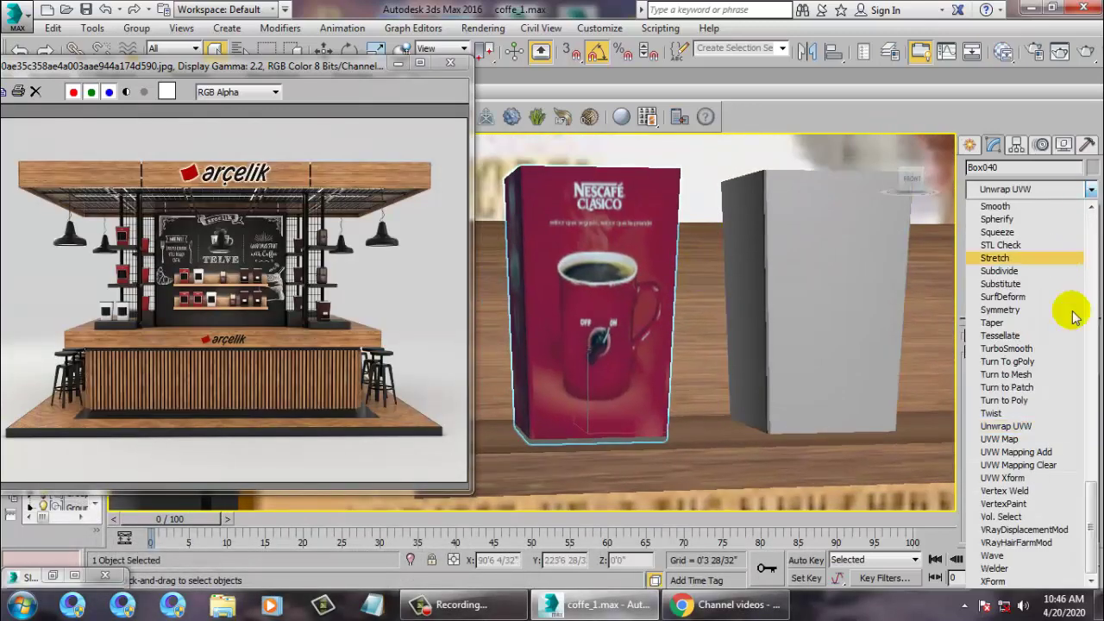
{"action": "left_click", "coordinate": [1001, 439]}
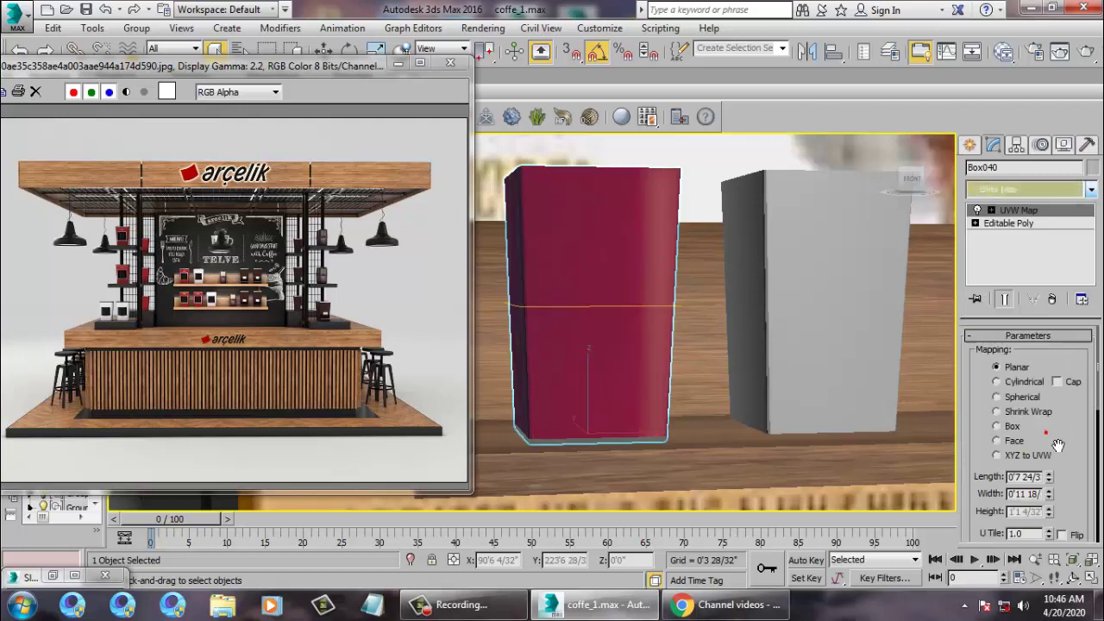
{"action": "left_click", "coordinate": [1000, 426]}
{"action": "middle_click_drag", "start_coordinate": [757, 325], "coordinate": [724, 306], "text": "alt"}
{"action": "scroll", "coordinate": [724, 305], "scroll_direction": "up", "scroll_amount": 1}
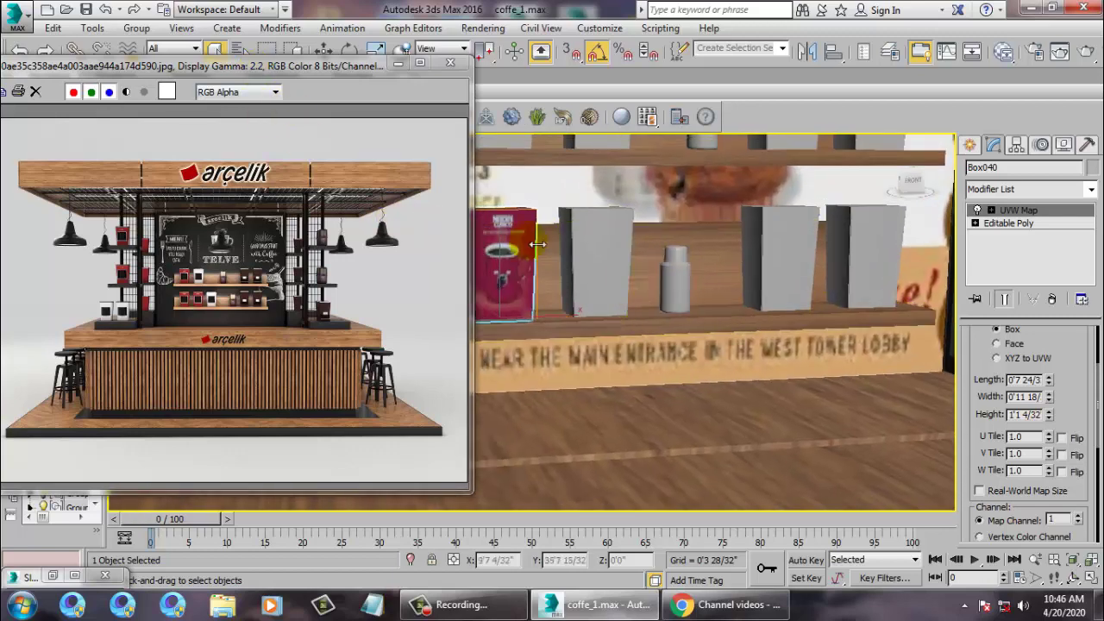
Assign the same Nescafé Clasico material to the second coffee box on the lower shelf.
{"action": "middle_click_drag", "start_coordinate": [644, 236], "coordinate": [700, 312]}
{"action": "left_click", "coordinate": [684, 323]}
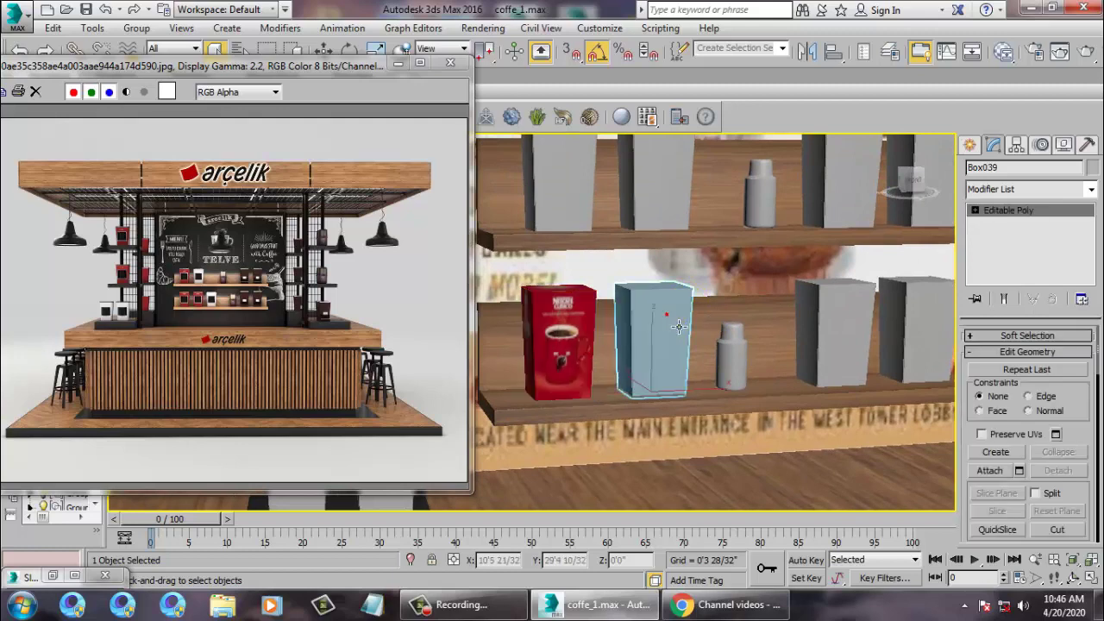
{"action": "key", "text": "m"}
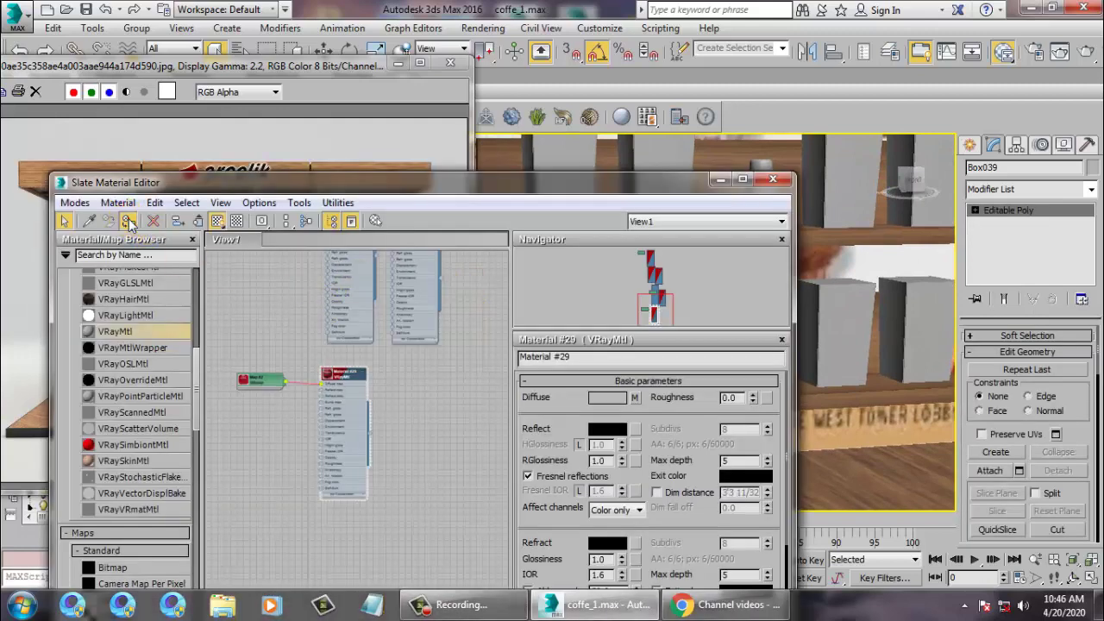
{"action": "left_click", "coordinate": [720, 179]}
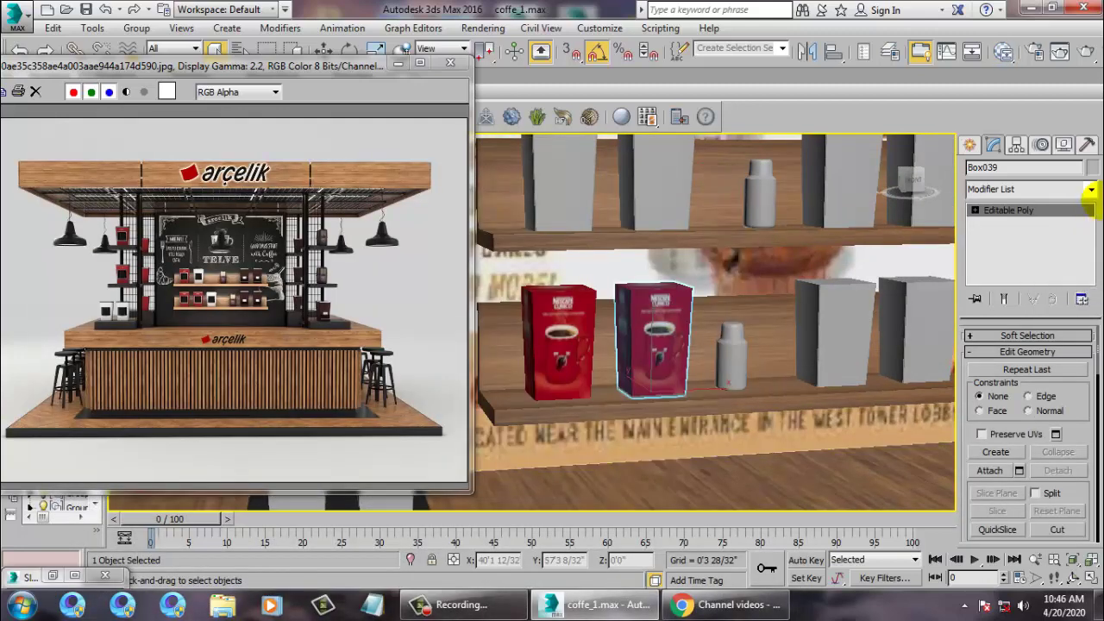
Apply a UVW Map modifier with Box mapping to the second coffee box on the lower wall shelf.
{"action": "left_click", "coordinate": [1091, 190]}
{"action": "key", "text": "u"}
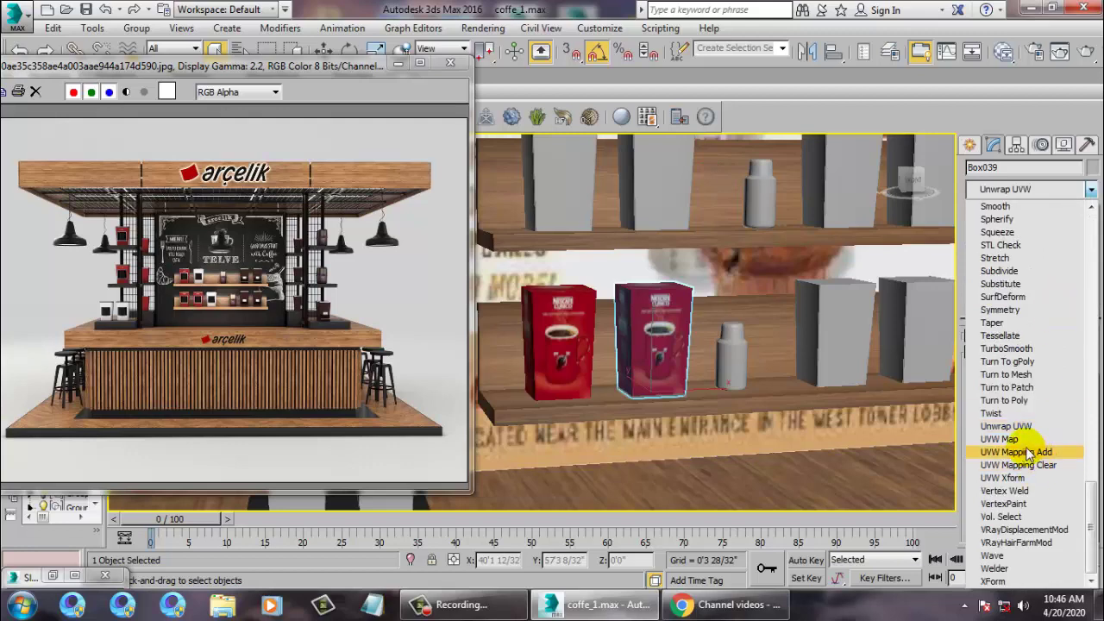
{"action": "left_click", "coordinate": [1031, 443]}
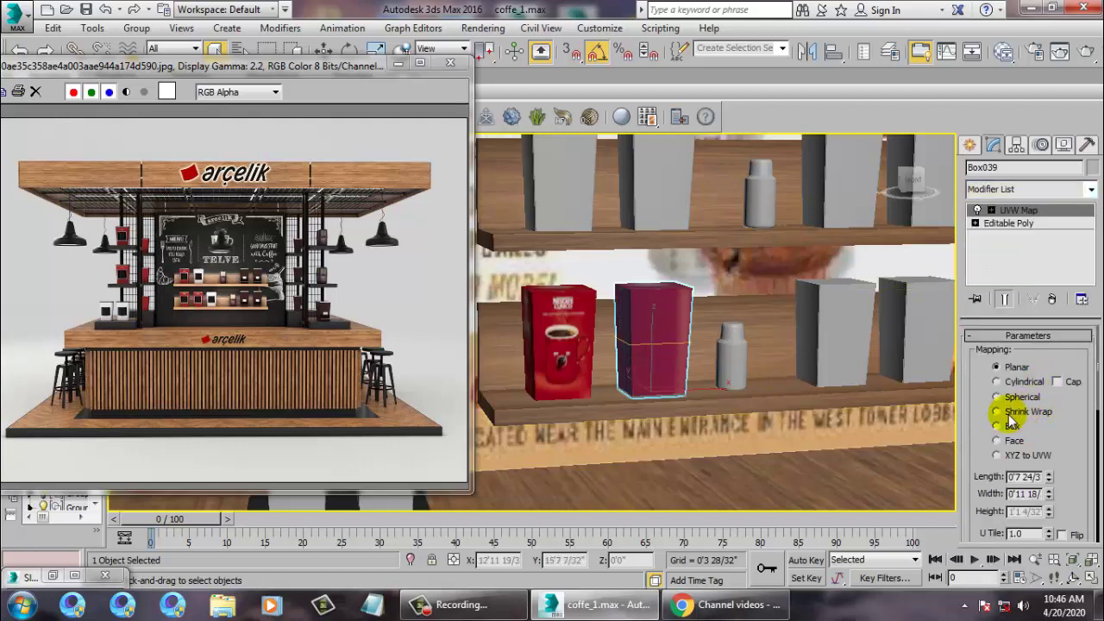
{"action": "left_click", "coordinate": [1013, 428]}
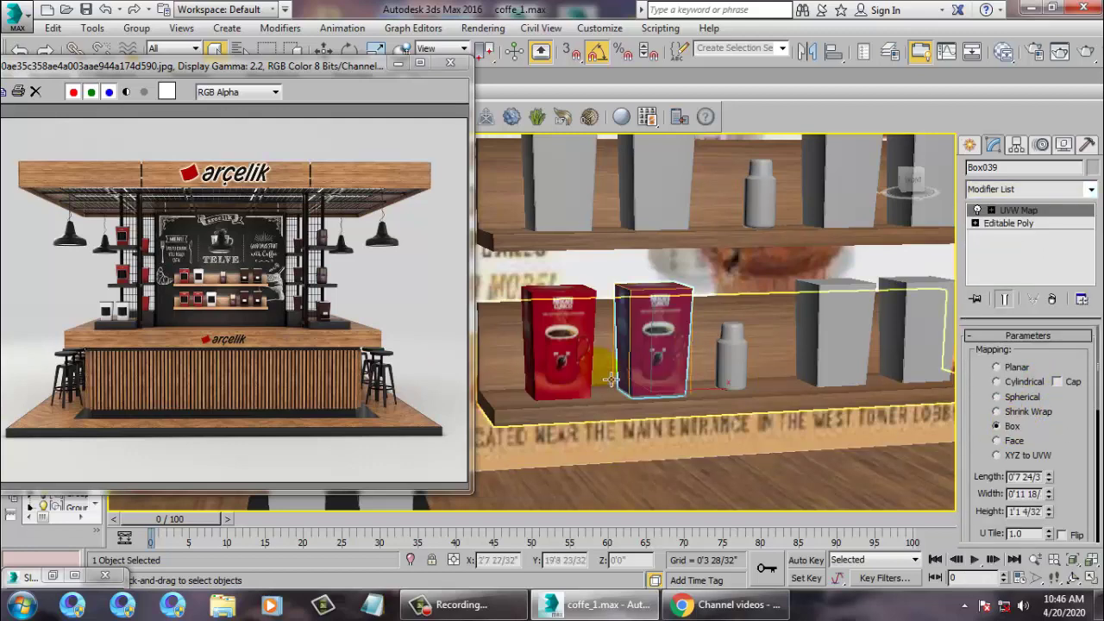
Assign the Nescafé Clasico material to the leftmost coffee box on the upper wall shelf.
{"action": "middle_click_drag", "start_coordinate": [718, 338], "coordinate": [904, 453]}
{"action": "middle_click_drag", "start_coordinate": [809, 317], "coordinate": [774, 308], "text": "alt"}
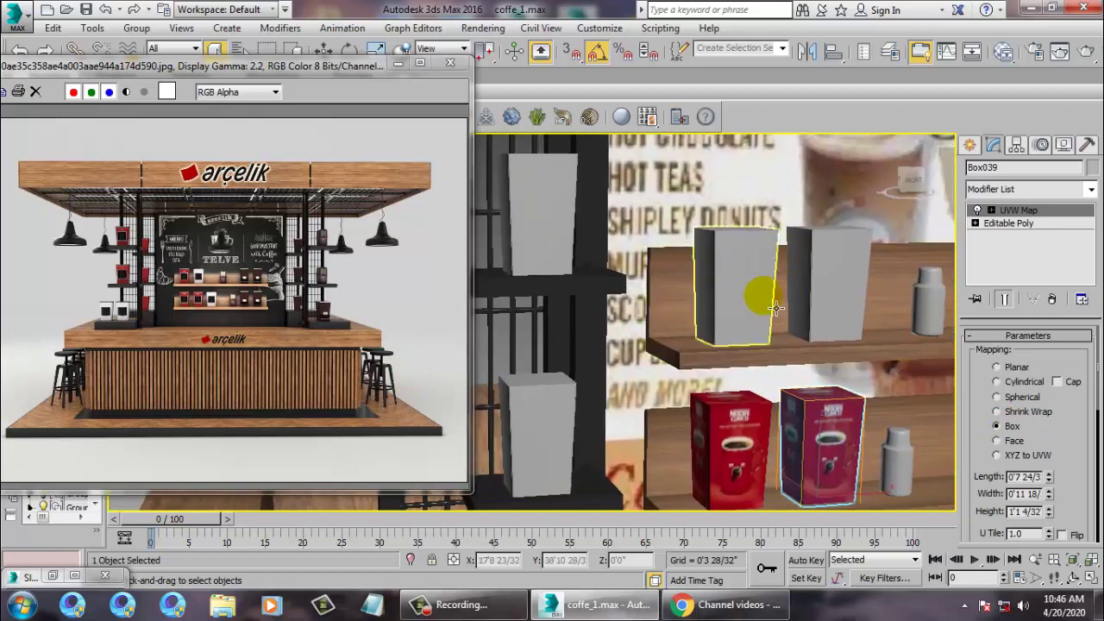
{"action": "left_click", "coordinate": [773, 308]}
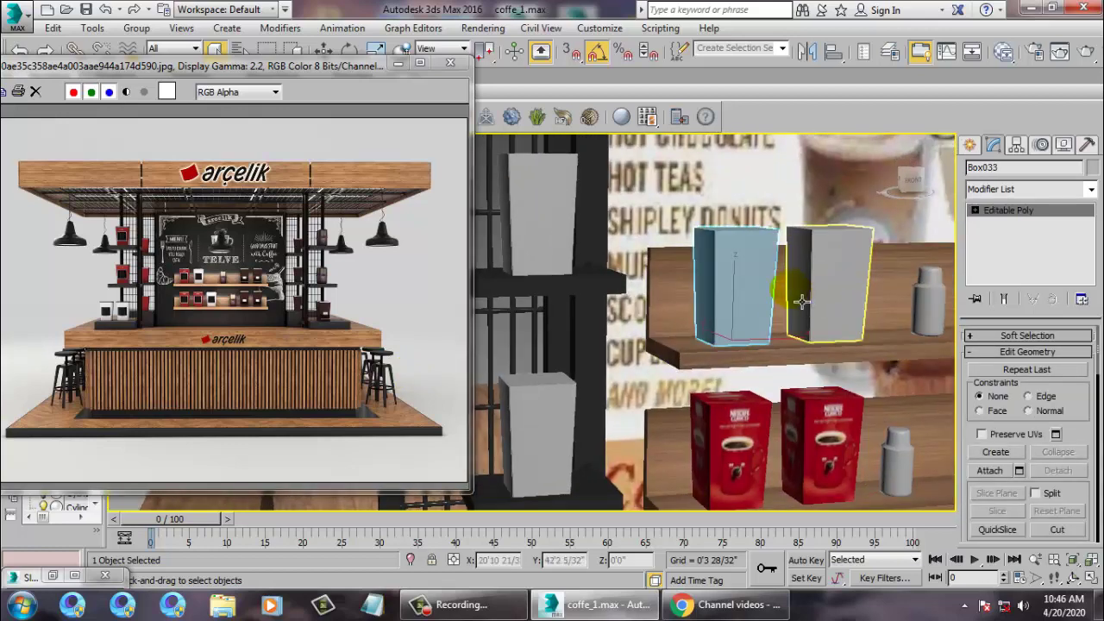
{"action": "key", "text": "m"}
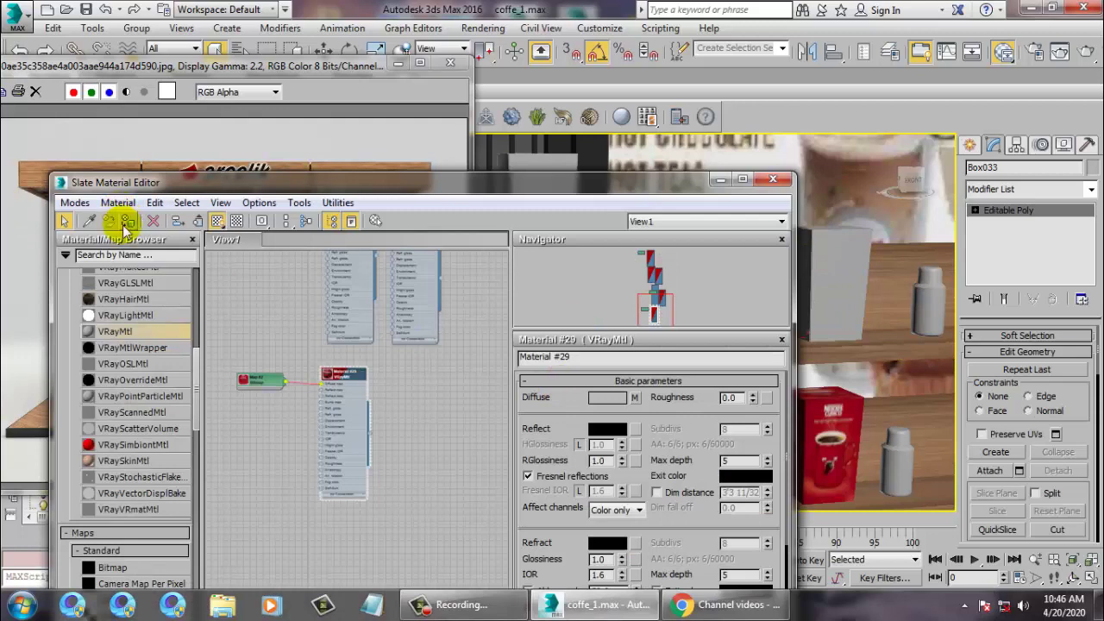
{"action": "left_click", "coordinate": [729, 182]}
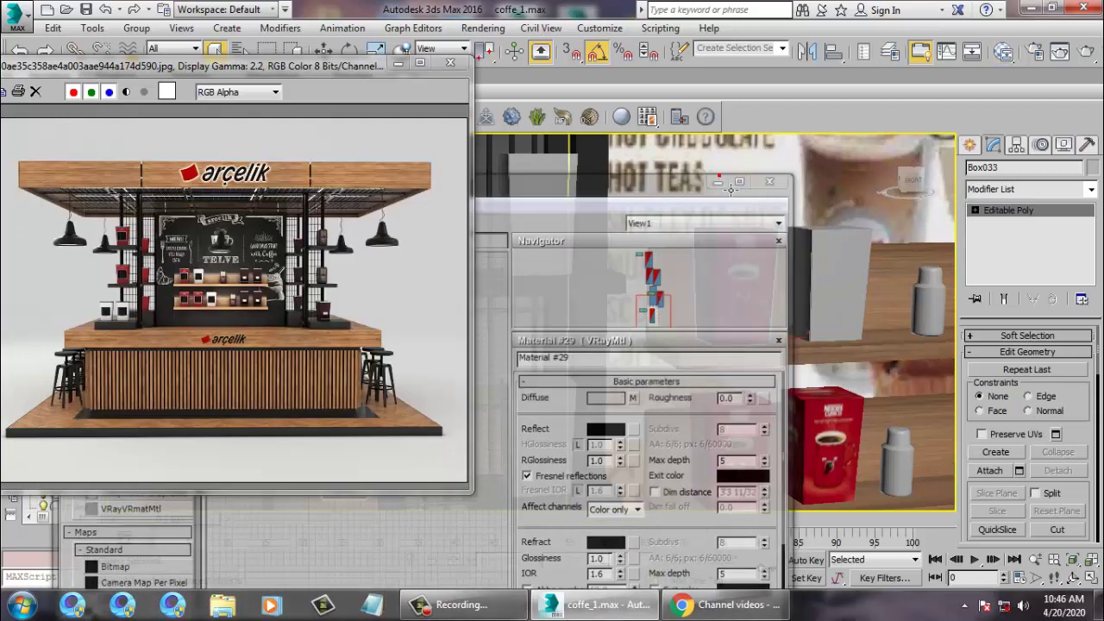
Add a UVW Map modifier with Box mapping to the leftmost box on the upper wall shelf.
{"action": "left_click", "coordinate": [1091, 189]}
{"action": "key", "text": "u"}
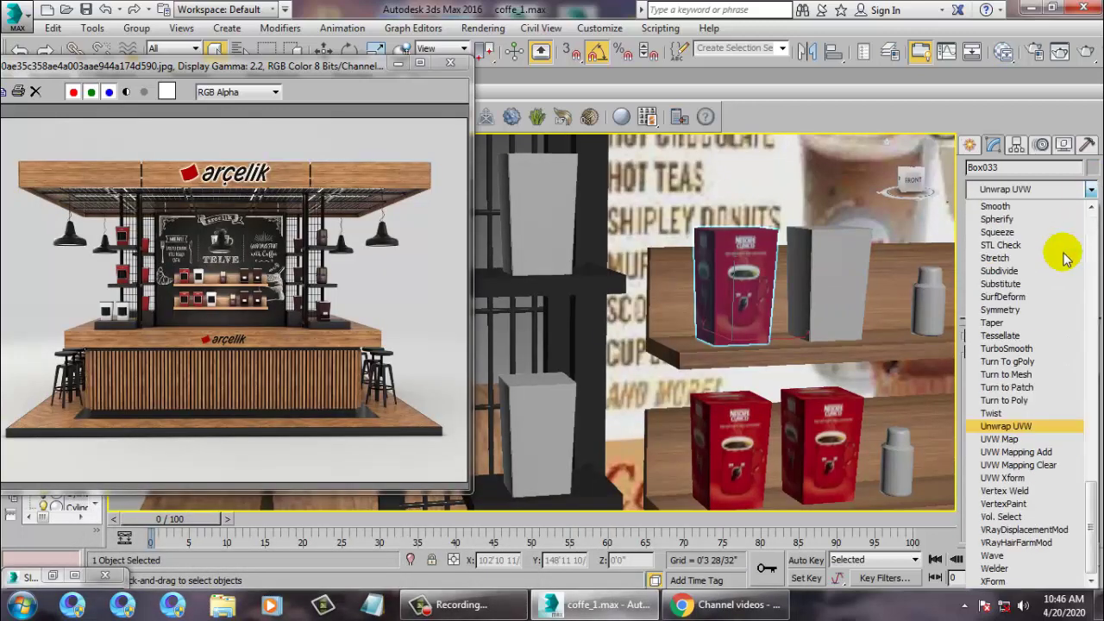
{"action": "left_click", "coordinate": [1001, 440]}
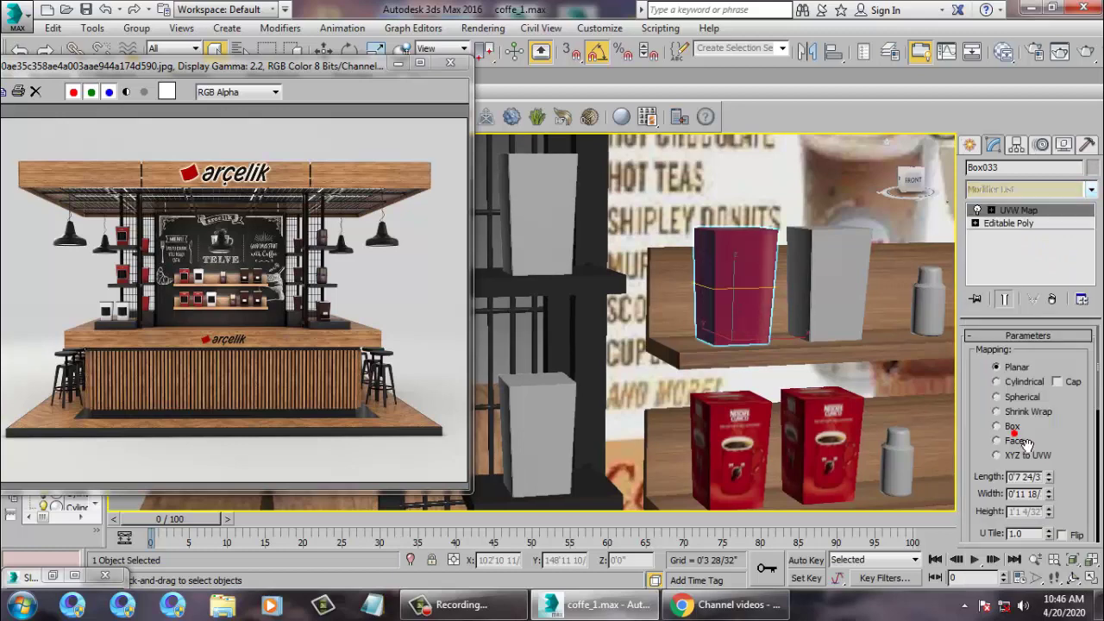
{"action": "left_click", "coordinate": [998, 426]}
Select the boxes on the top two shelves of the left side rack and assign the Nescafé Clasico material to both.
{"action": "middle_click_drag", "start_coordinate": [837, 420], "coordinate": [823, 354]}
{"action": "scroll", "coordinate": [847, 358], "scroll_direction": "down", "scroll_amount": 5}
{"action": "scroll", "coordinate": [823, 345], "scroll_direction": "up", "scroll_amount": 4}
{"action": "left_click", "coordinate": [794, 289]}
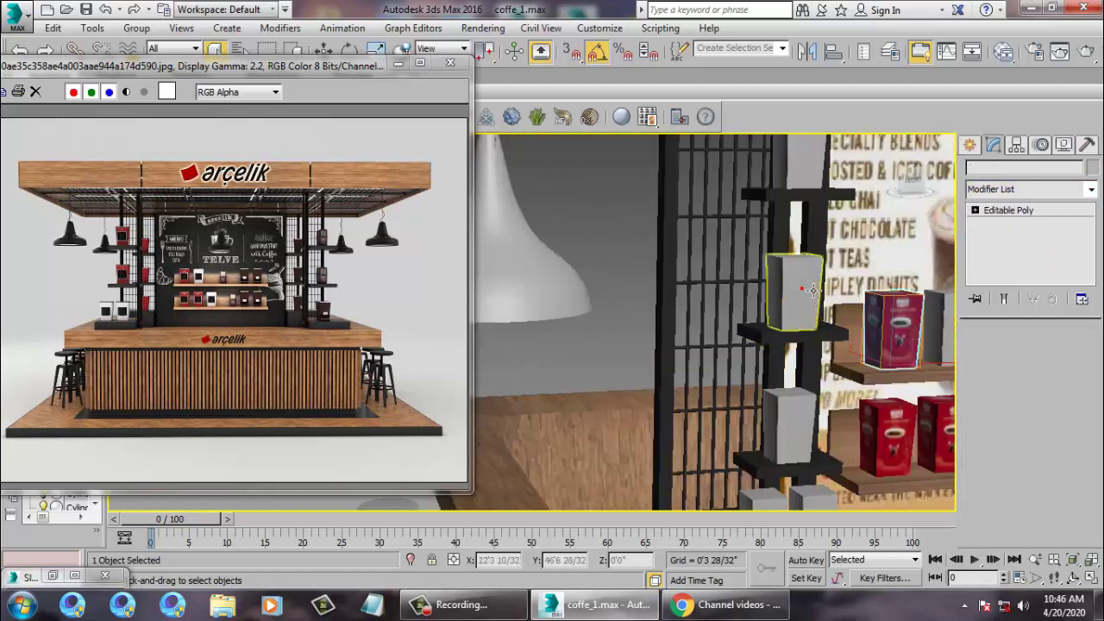
{"action": "left_click", "coordinate": [810, 181], "text": "ctrl"}
{"action": "key", "text": "m"}
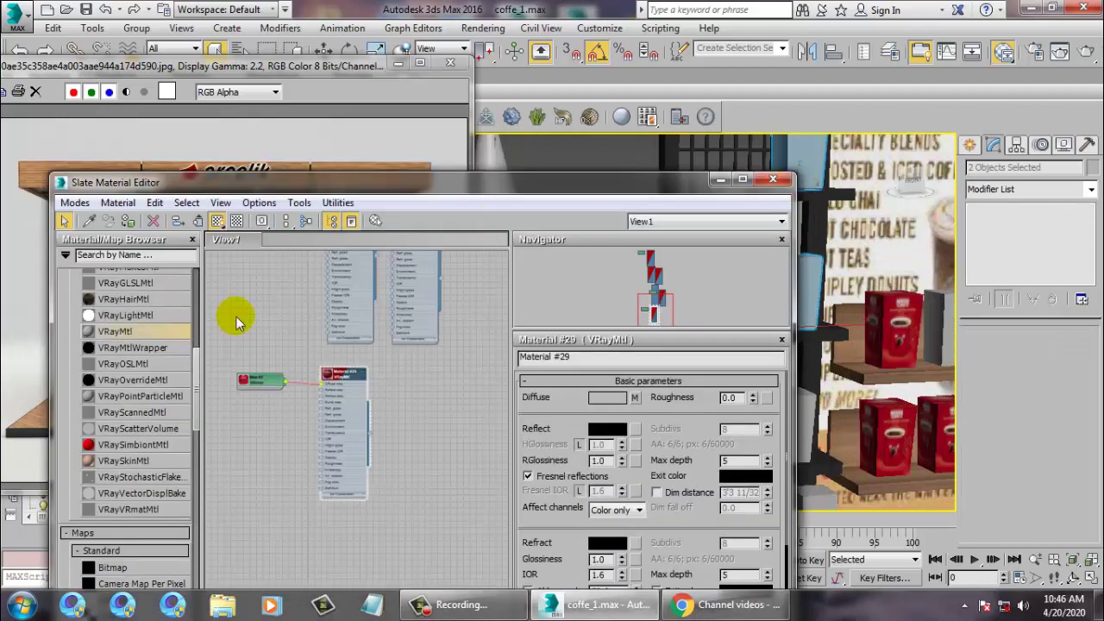
{"action": "left_click", "coordinate": [128, 222]}
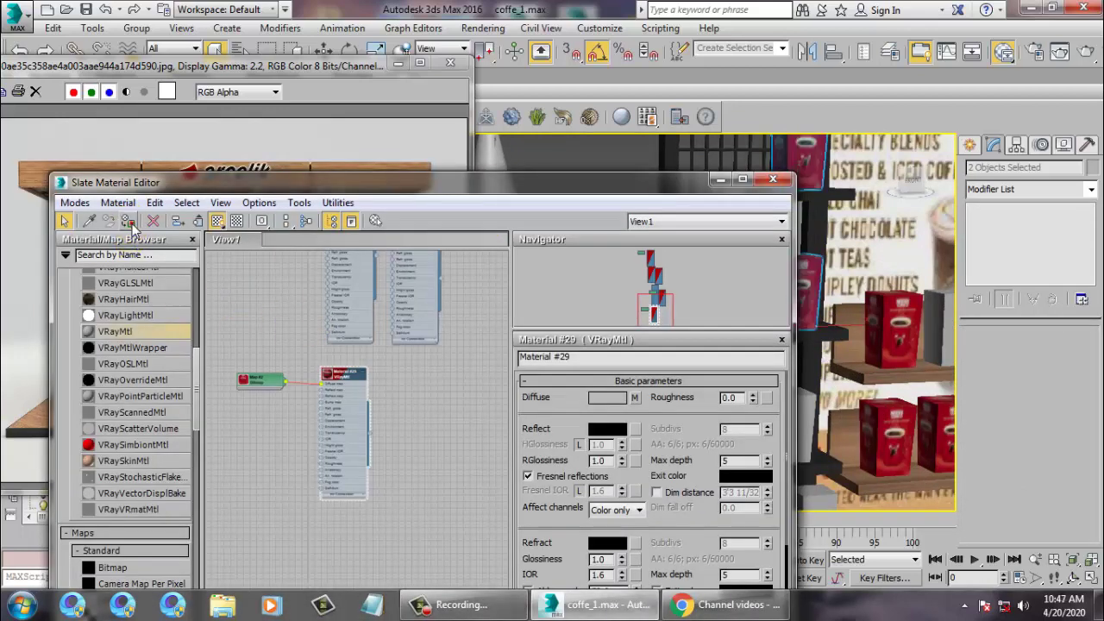
{"action": "left_click", "coordinate": [717, 179]}
Try to apply one shared UVW Map modifier with Box mapping to both selected rack boxes.
{"action": "left_click", "coordinate": [1089, 189]}
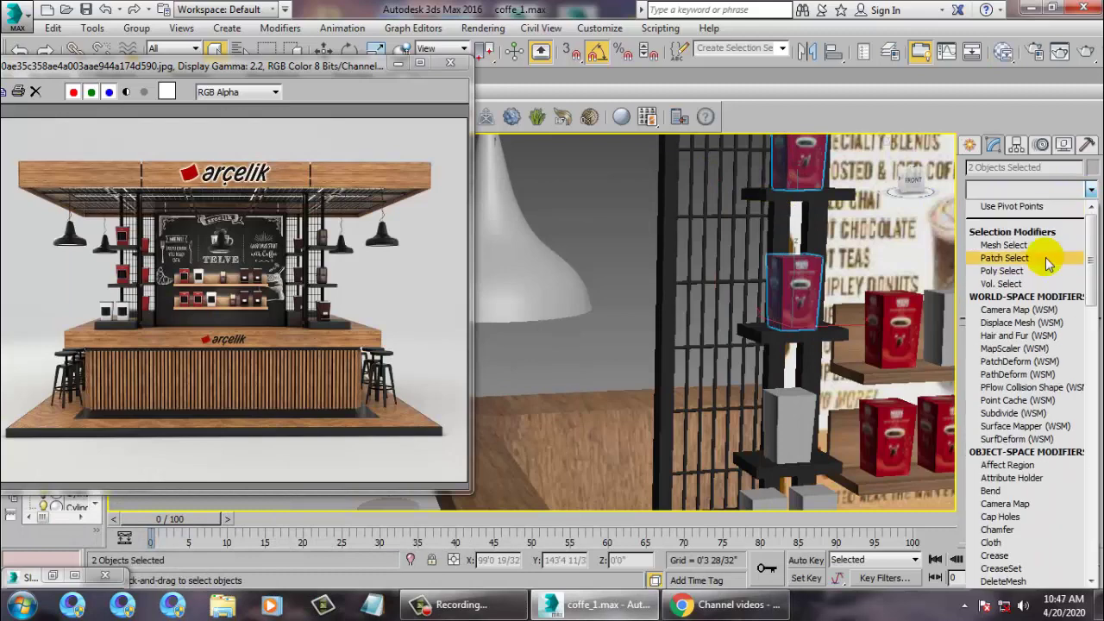
{"action": "scroll", "coordinate": [1047, 263], "scroll_direction": "down", "scroll_amount": 10}
{"action": "left_click", "coordinate": [1008, 431]}
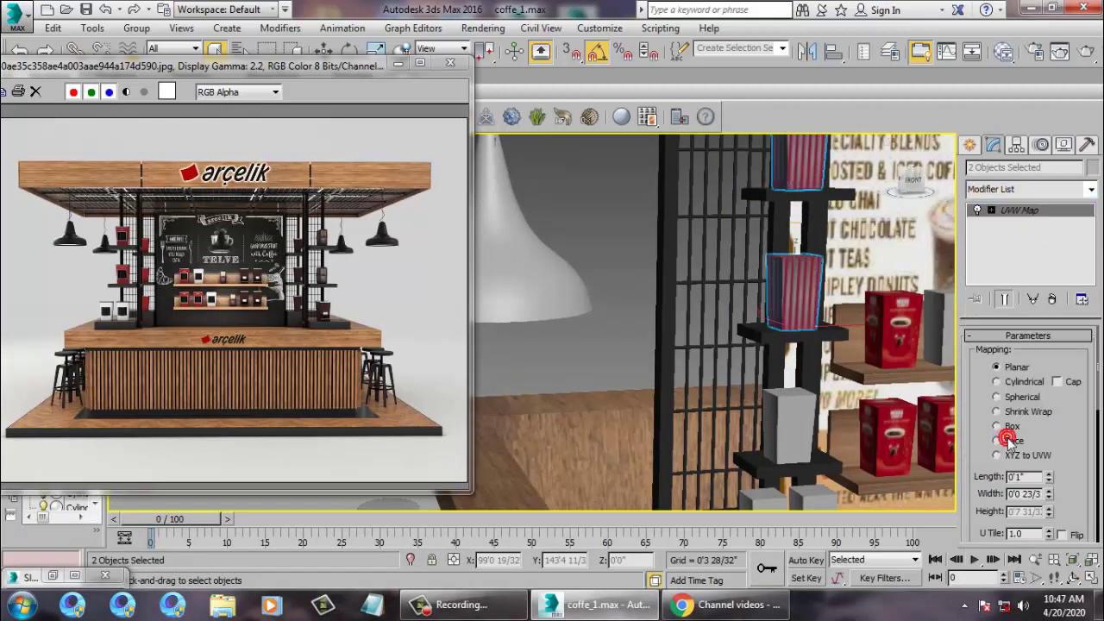
{"action": "left_click", "coordinate": [999, 426]}
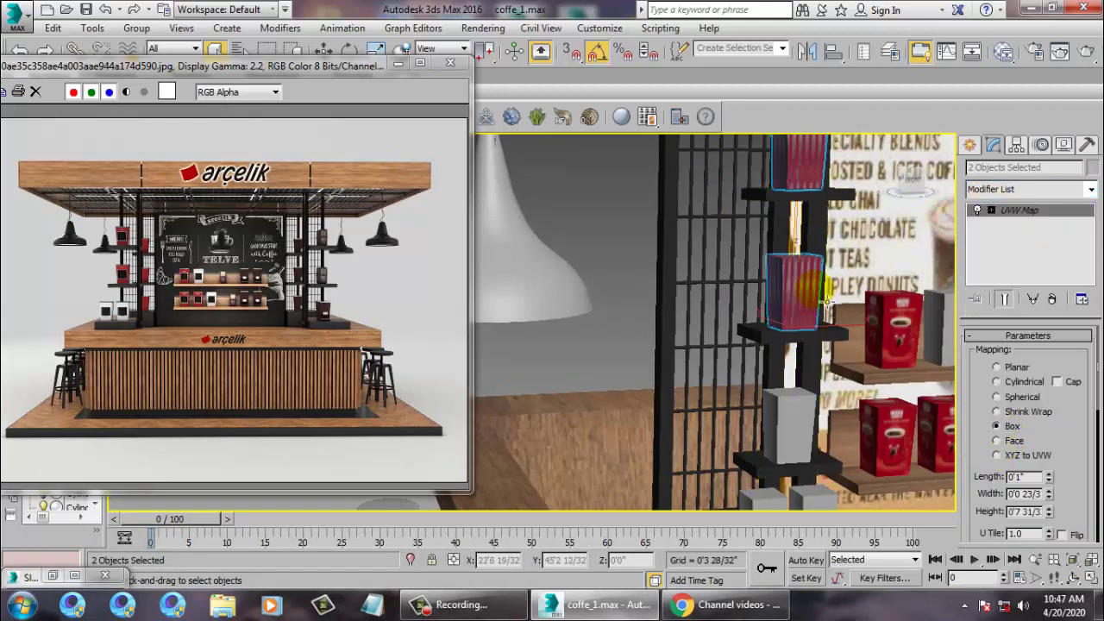
Replace the shared UVW Map on the rack's second-shelf box with a separate UVW Map modifier using Box mapping.
{"action": "left_click", "coordinate": [826, 301]}
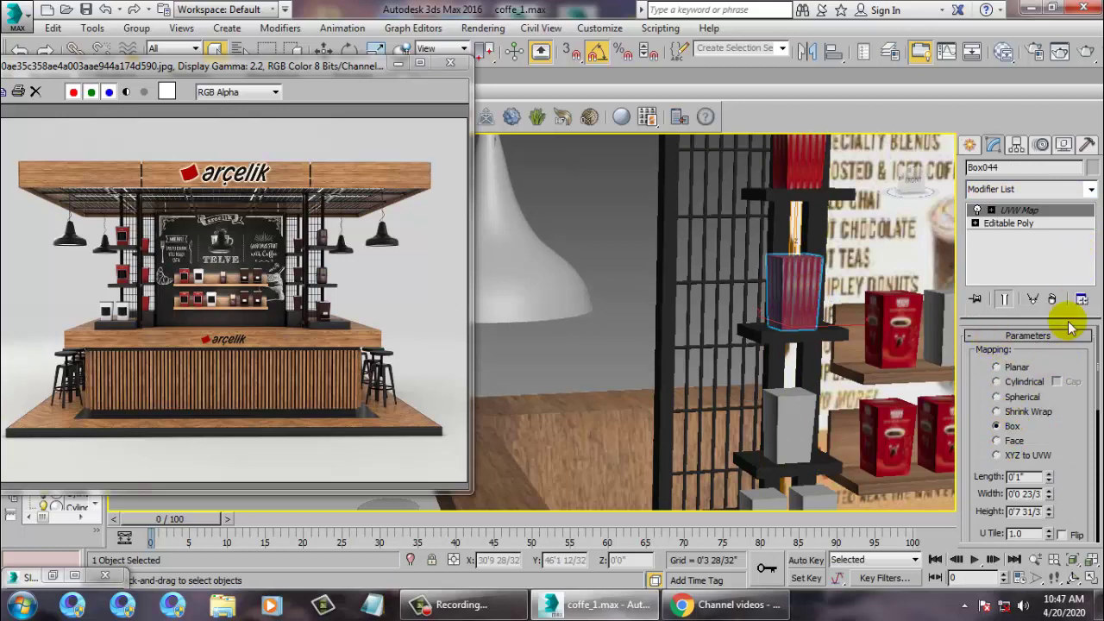
{"action": "left_click", "coordinate": [1051, 300]}
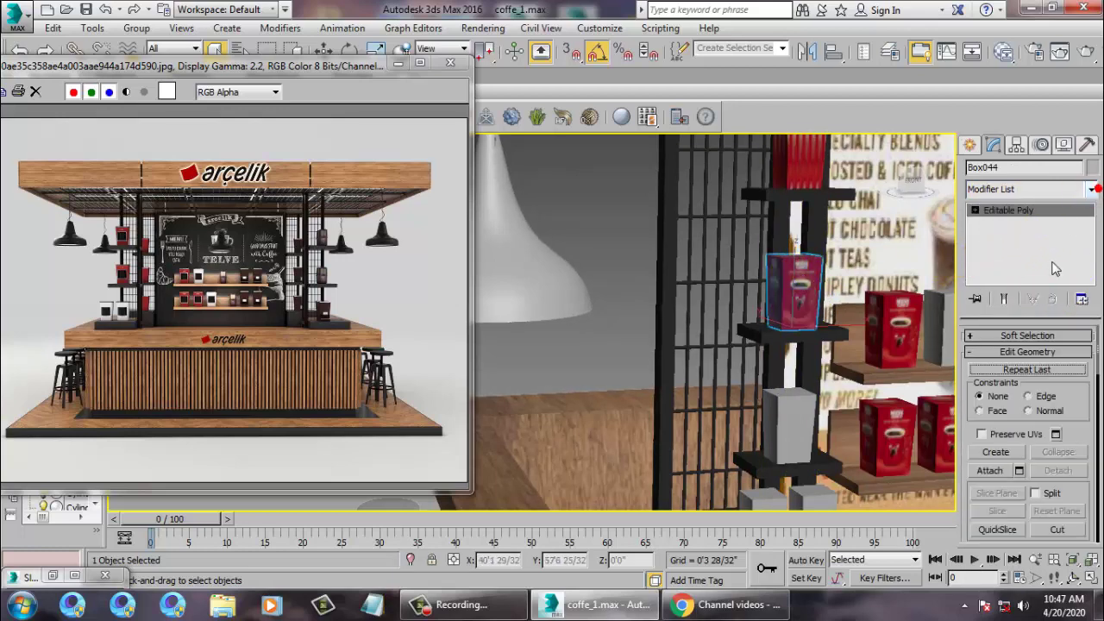
{"action": "key", "text": "shift+z"}
{"action": "left_click", "coordinate": [1092, 193]}
{"action": "key", "text": "u"}
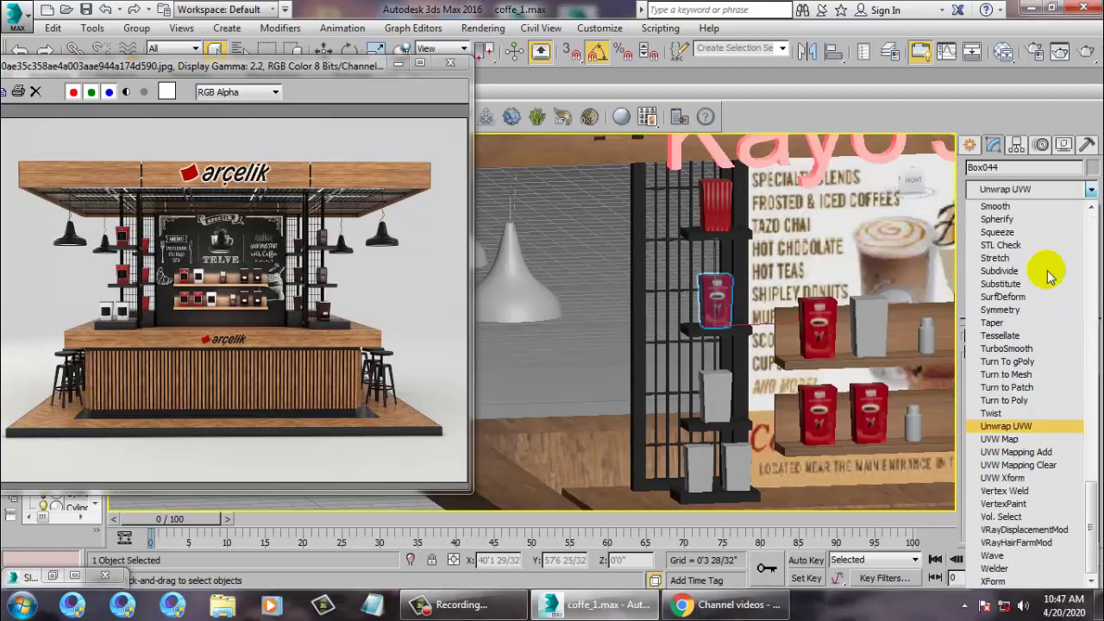
{"action": "left_click", "coordinate": [1001, 439]}
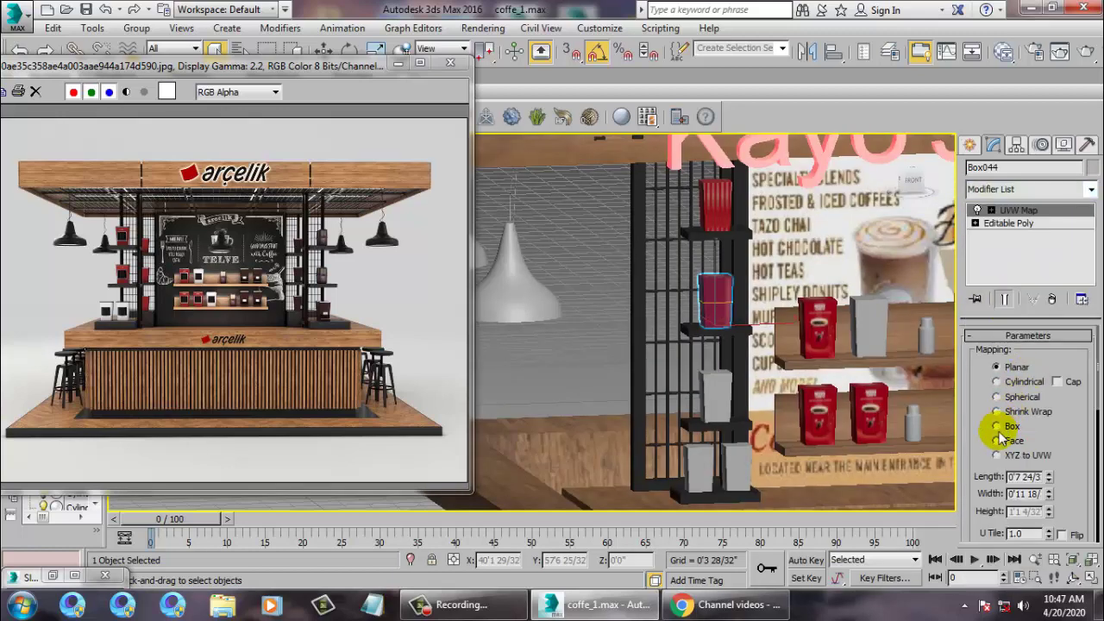
{"action": "scroll", "coordinate": [828, 327], "scroll_direction": "up", "scroll_amount": 4}
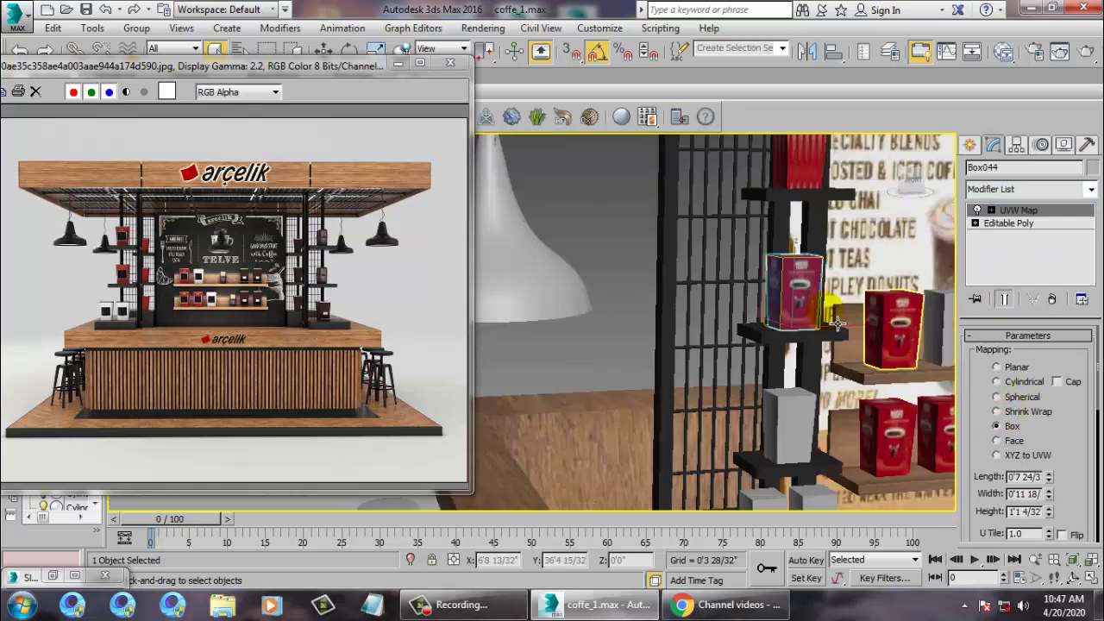
Replace the shared UVW Map on the rack's top-shelf box with its own UVW Map modifier using Box mapping.
{"action": "left_click", "coordinate": [734, 339]}
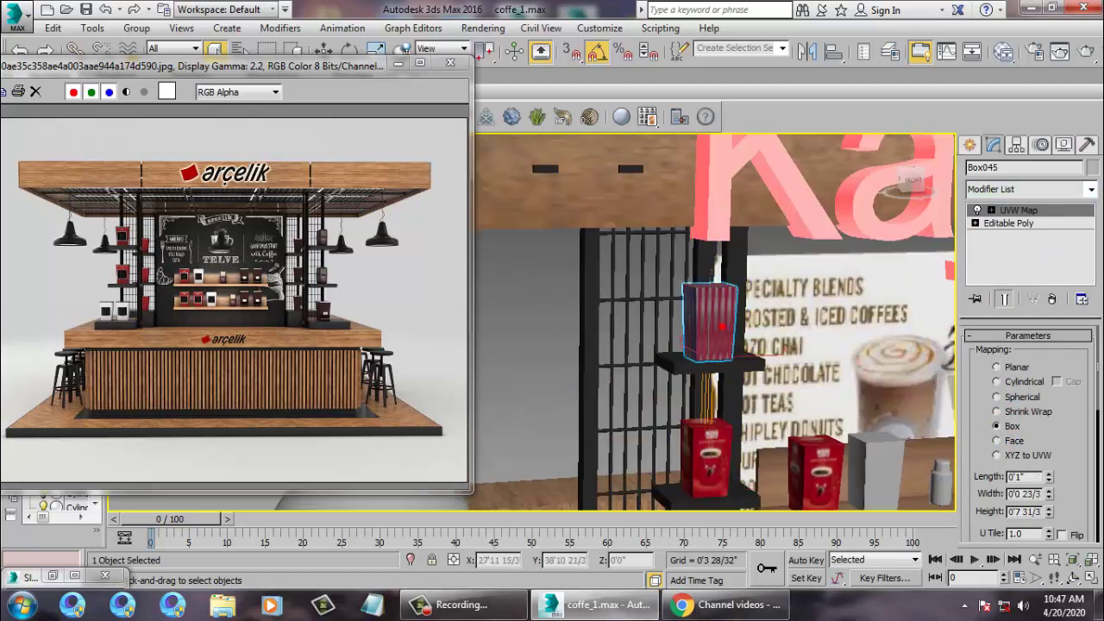
{"action": "left_click", "coordinate": [1053, 298]}
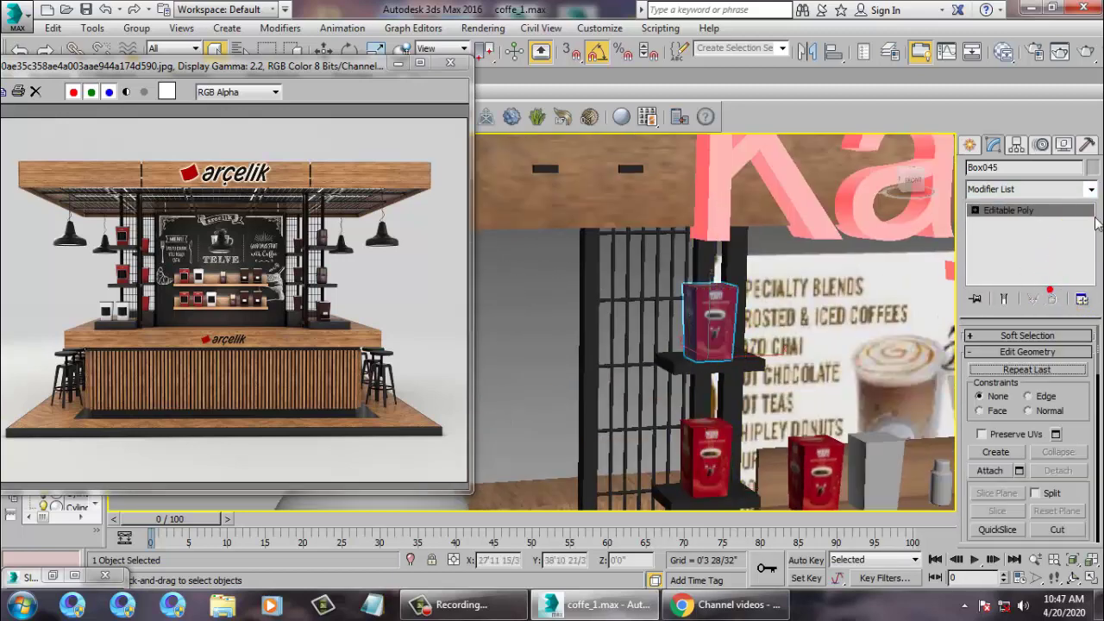
{"action": "left_click", "coordinate": [1093, 191]}
{"action": "key", "text": "u"}
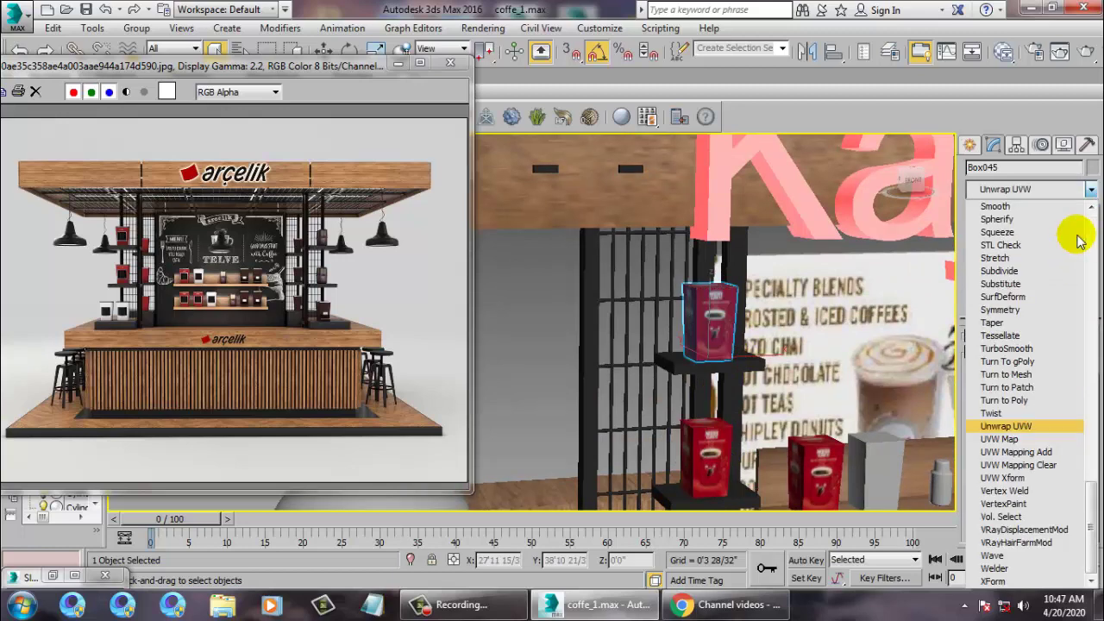
{"action": "left_click", "coordinate": [1028, 440]}
{"action": "left_click", "coordinate": [997, 426]}
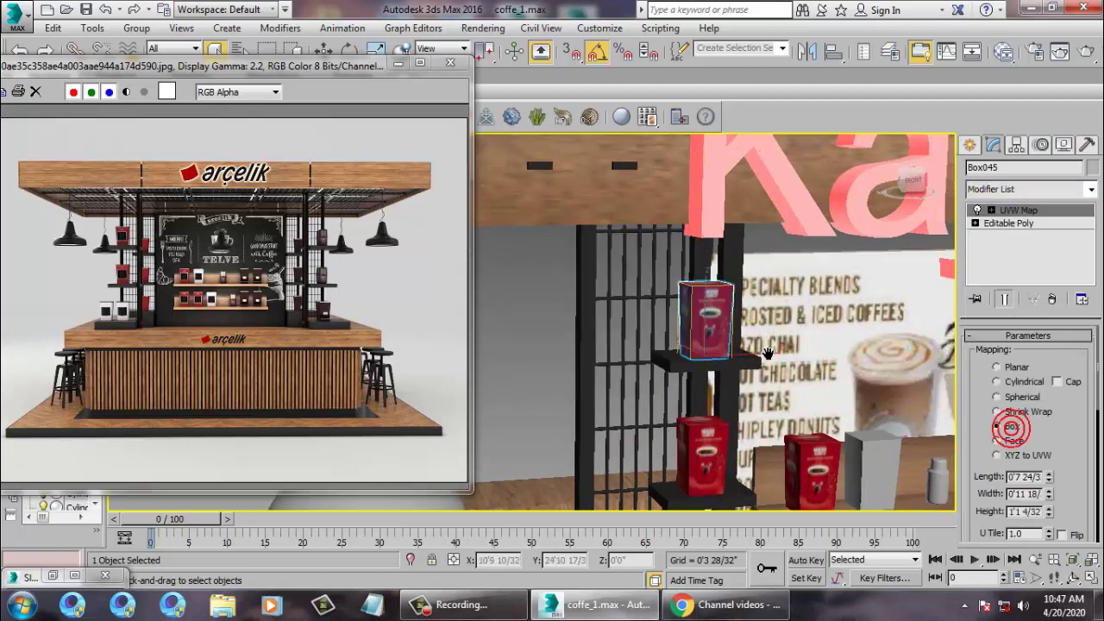
Assign the Nescafé Clasico material to the box on the third shelf down of the left side rack.
{"action": "scroll", "coordinate": [812, 326], "scroll_direction": "down", "scroll_amount": 6}
{"action": "scroll", "coordinate": [813, 326], "scroll_direction": "up", "scroll_amount": 5}
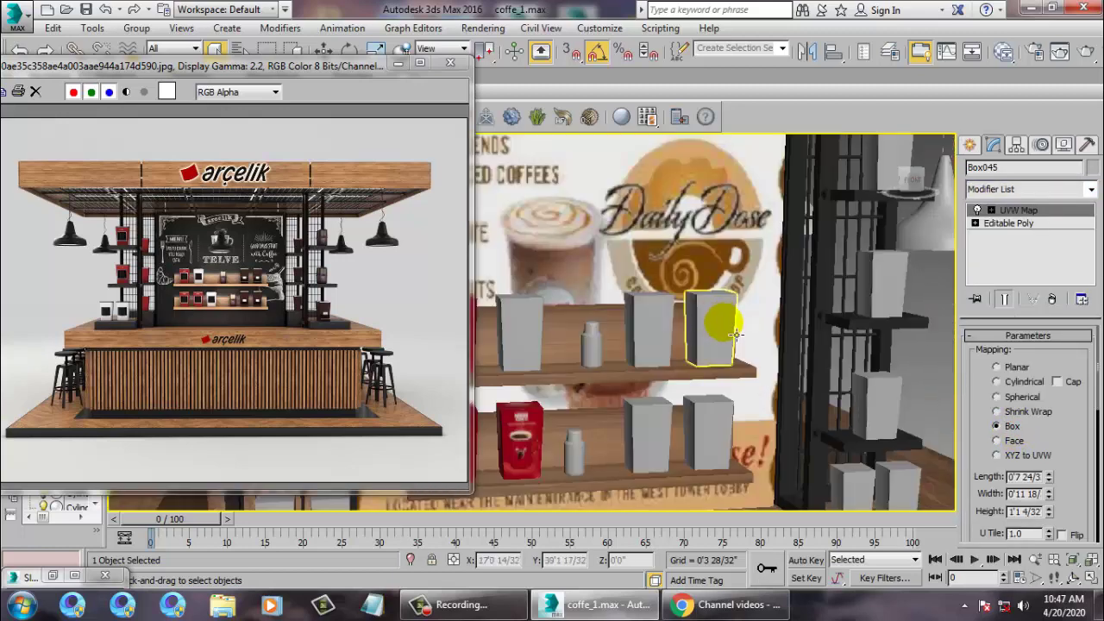
{"action": "scroll", "coordinate": [777, 311], "scroll_direction": "down", "scroll_amount": 1}
{"action": "middle_click_drag", "start_coordinate": [735, 337], "coordinate": [831, 308]}
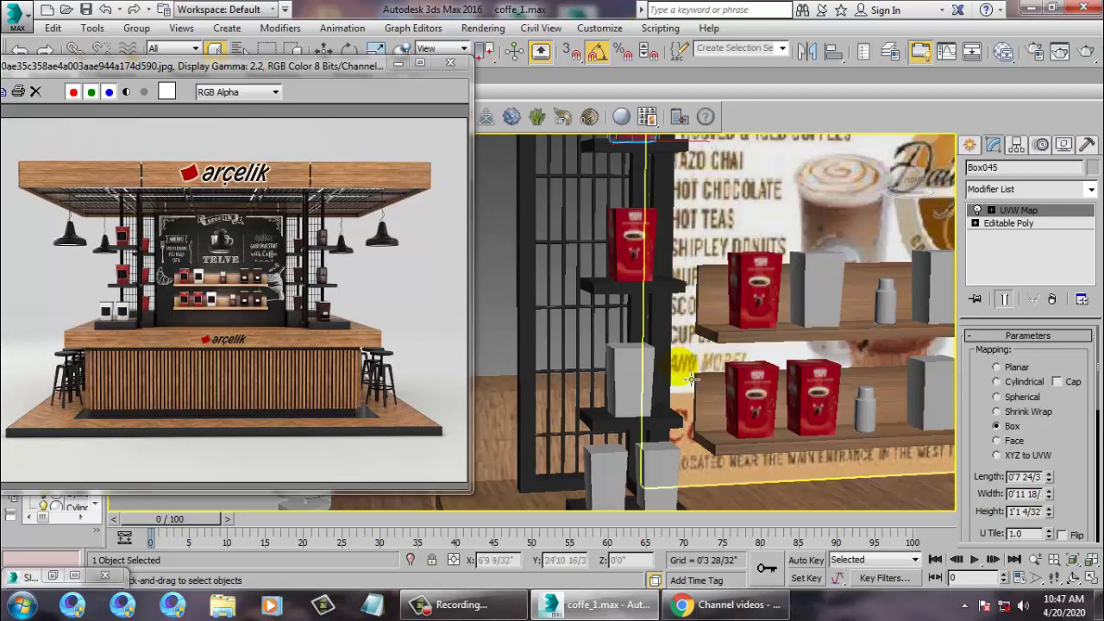
{"action": "left_click", "coordinate": [630, 379]}
{"action": "key", "text": "m"}
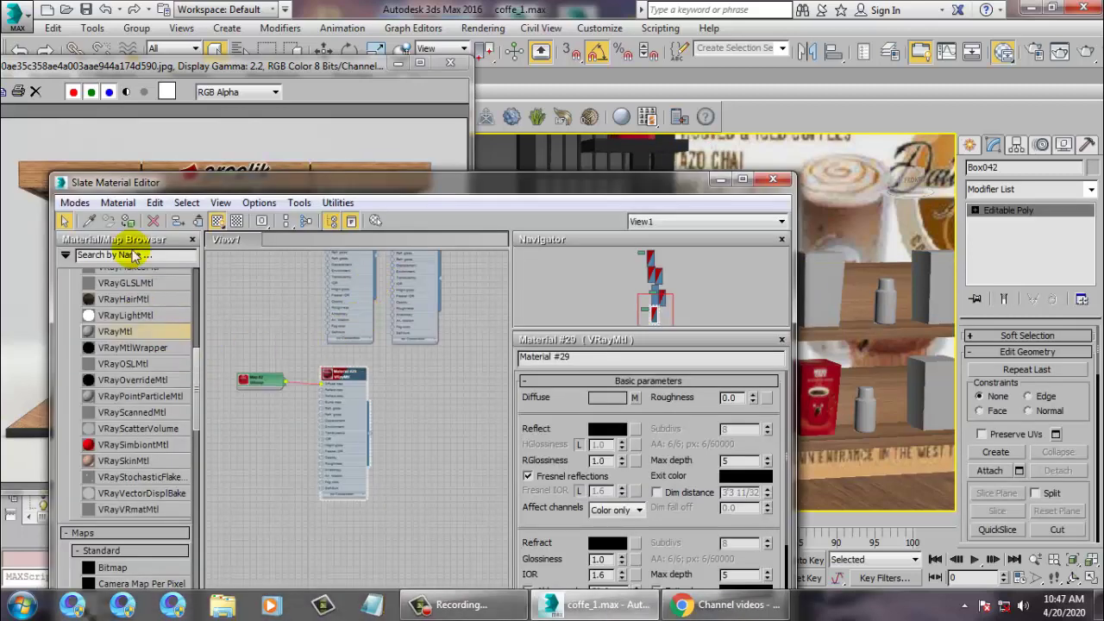
Apply a UVW Map modifier with Box mapping to the rack's third-shelf box.
{"action": "left_click", "coordinate": [1070, 189]}
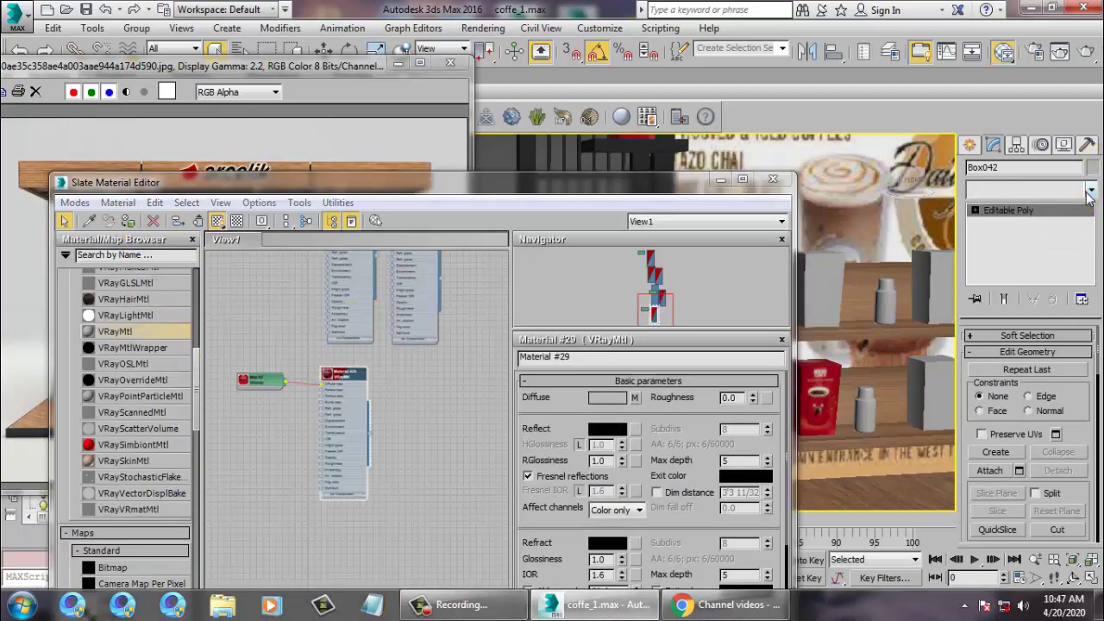
{"action": "scroll", "coordinate": [1032, 272], "scroll_direction": "down", "scroll_amount": 15}
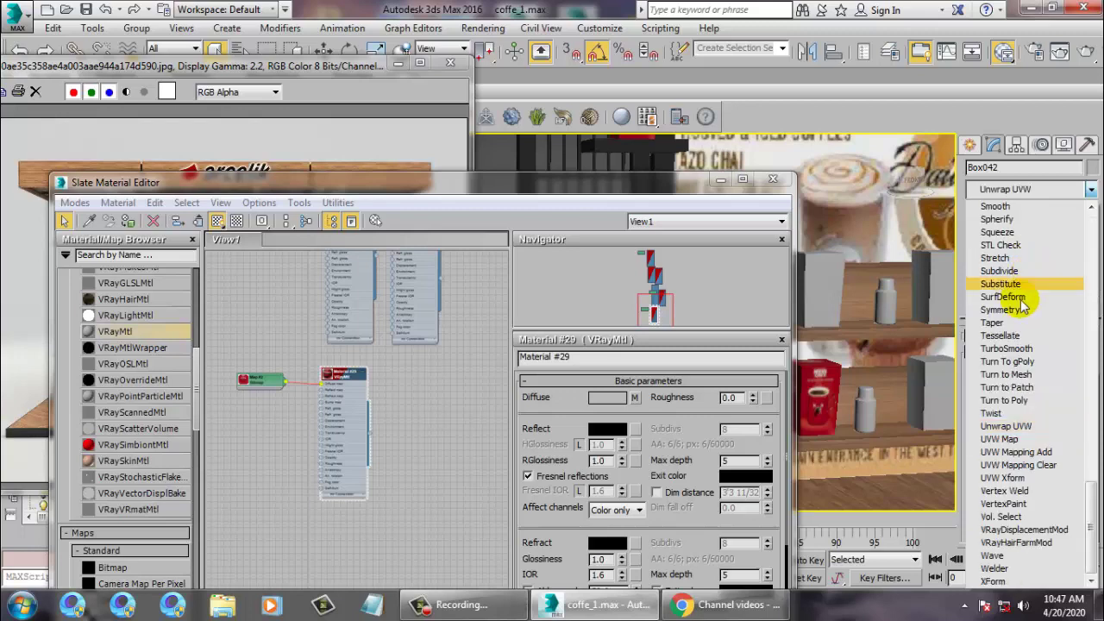
{"action": "left_click", "coordinate": [1027, 446]}
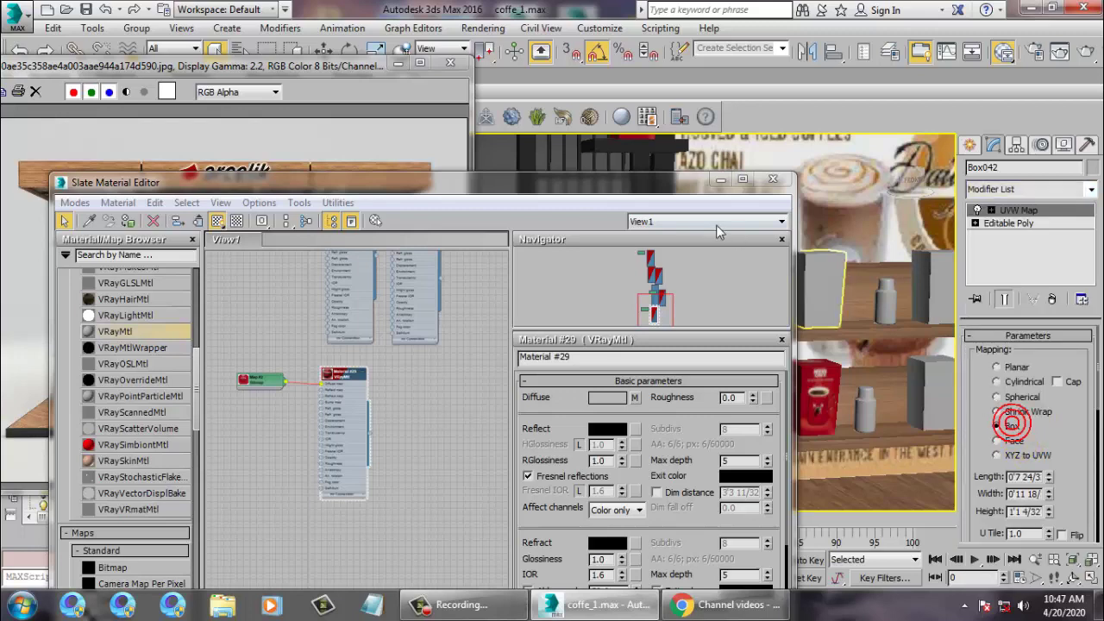
Select the box just right of the bottle on the lower wall shelf and create a new VRayMtl material for it.
{"action": "left_click_drag", "start_coordinate": [681, 187], "coordinate": [357, 91]}
{"action": "middle_click_drag", "start_coordinate": [808, 407], "coordinate": [688, 405]}
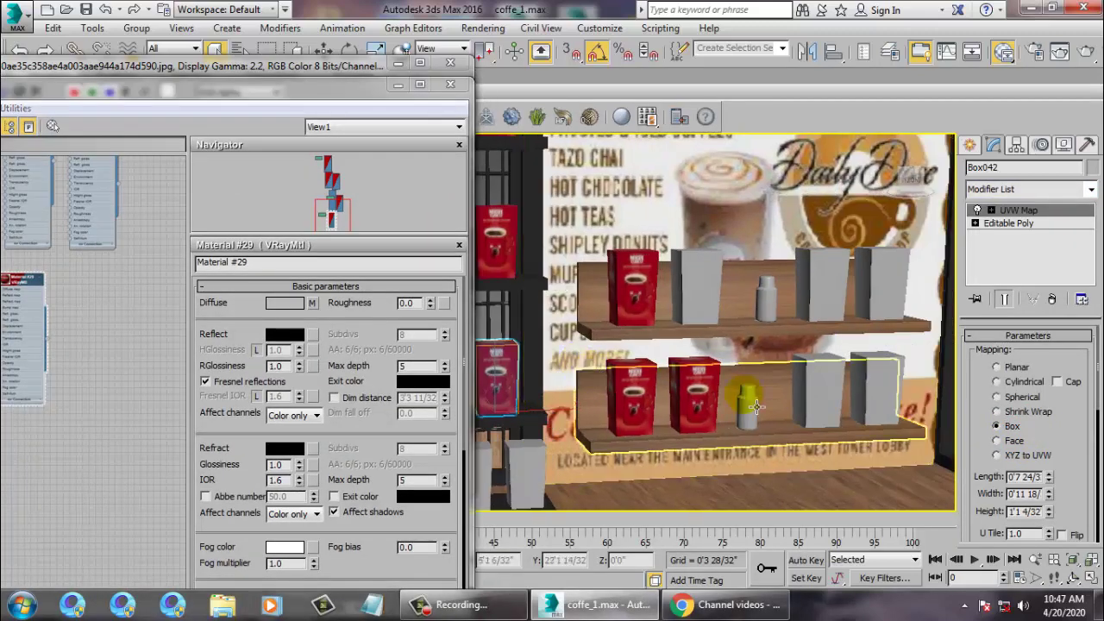
{"action": "left_click", "coordinate": [824, 390]}
{"action": "key", "text": "m"}
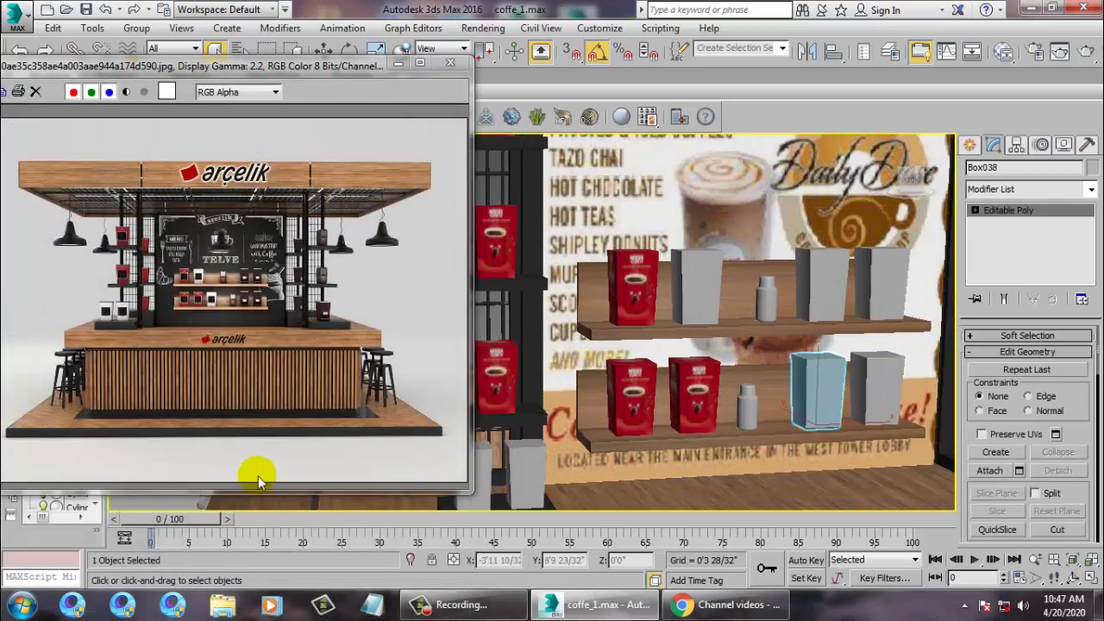
{"action": "left_click", "coordinate": [220, 178]}
{"action": "double_click", "coordinate": [183, 90]}
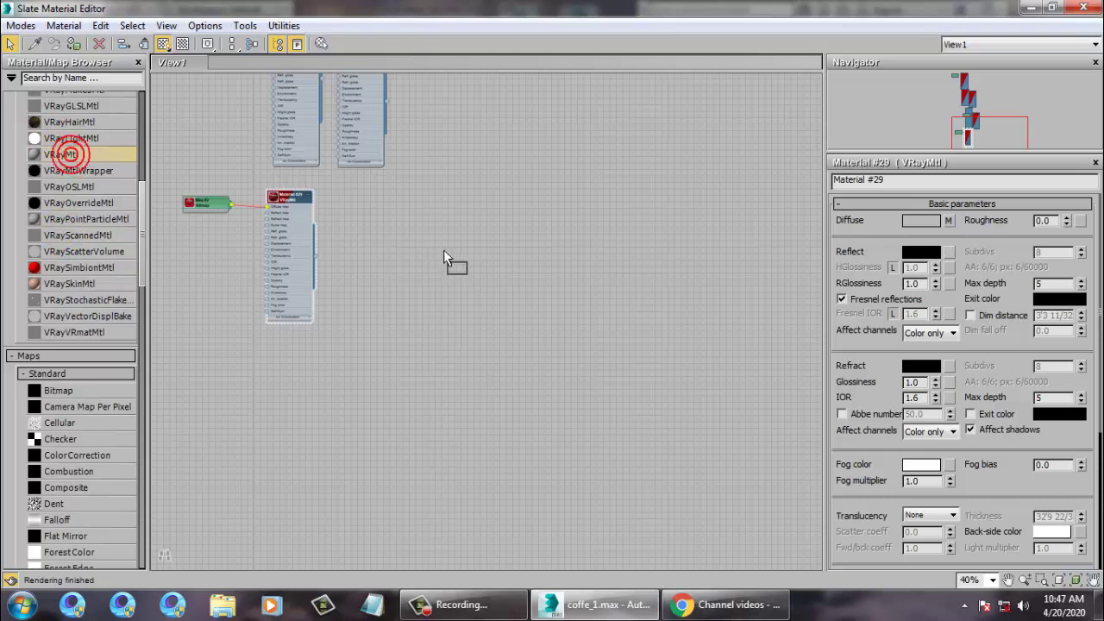
{"action": "left_click_drag", "start_coordinate": [444, 253], "coordinate": [424, 235]}
{"action": "left_click", "coordinate": [1052, 6]}
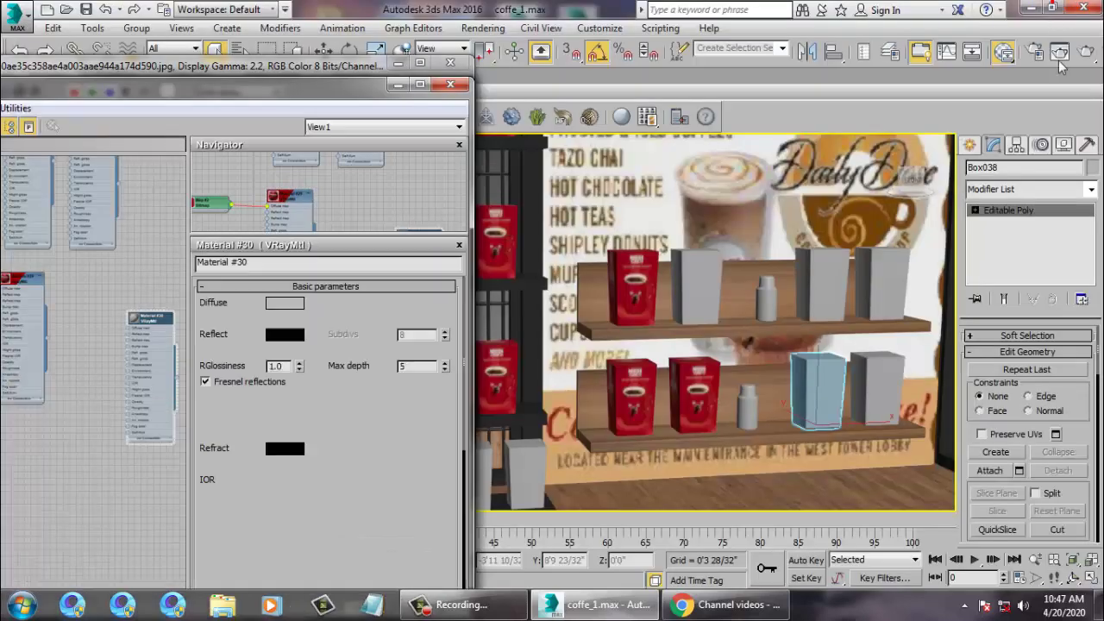
{"action": "middle_click_drag", "start_coordinate": [120, 353], "coordinate": [83, 357]}
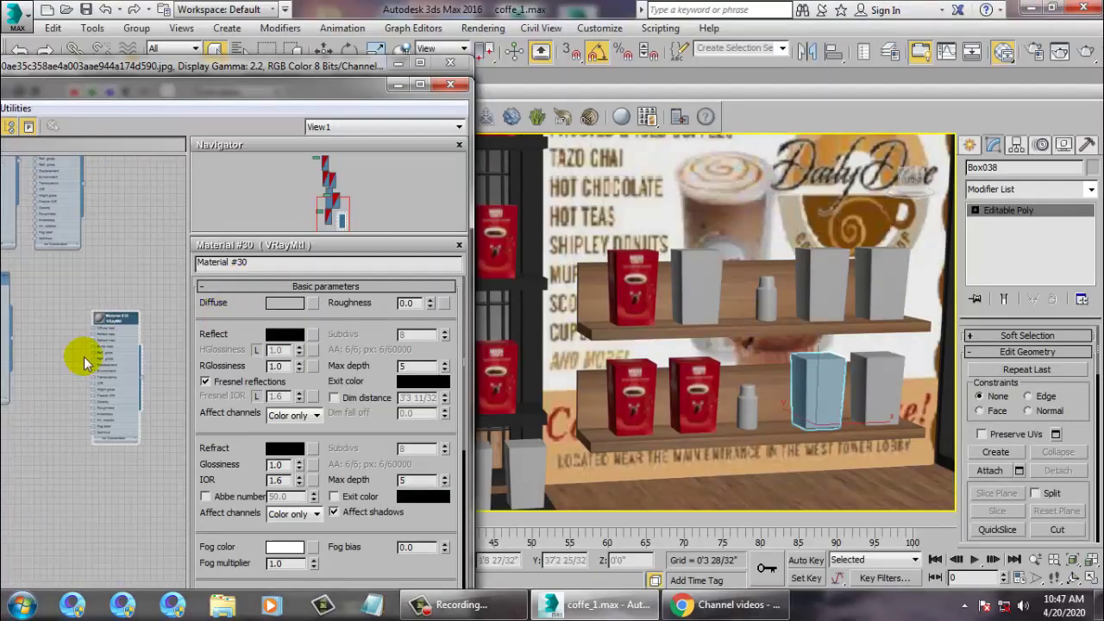
Load the d0446e13032701.5627006a6f4a4 image from the coffee textures folder as the new material's Diffuse bitmap.
{"action": "left_click", "coordinate": [313, 303]}
{"action": "double_click", "coordinate": [513, 170]}
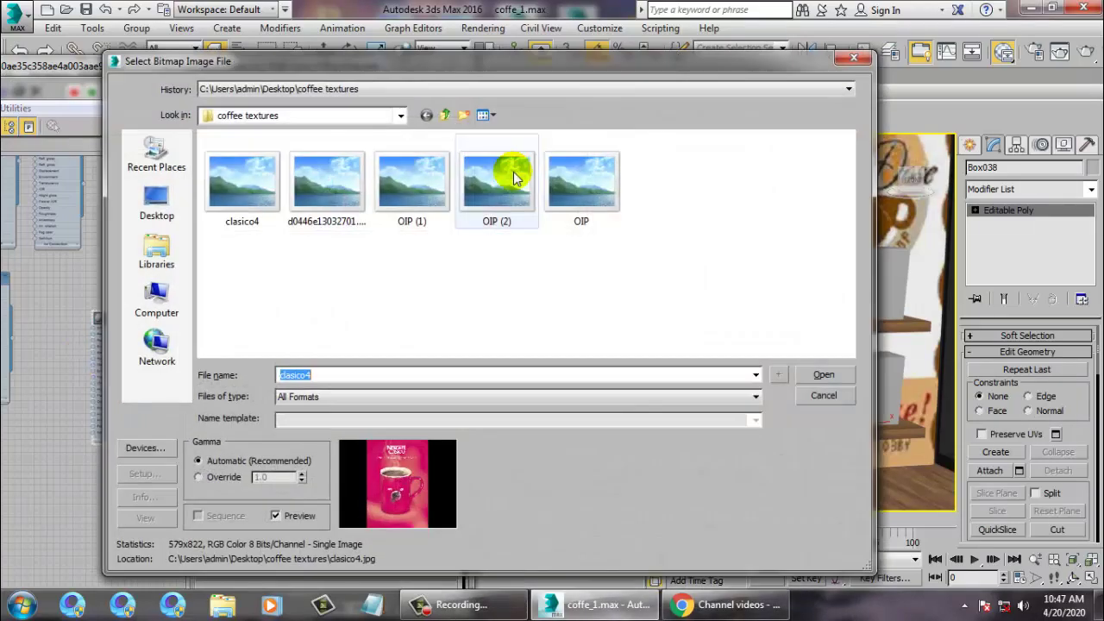
{"action": "left_click", "coordinate": [291, 209]}
{"action": "left_click", "coordinate": [463, 192]}
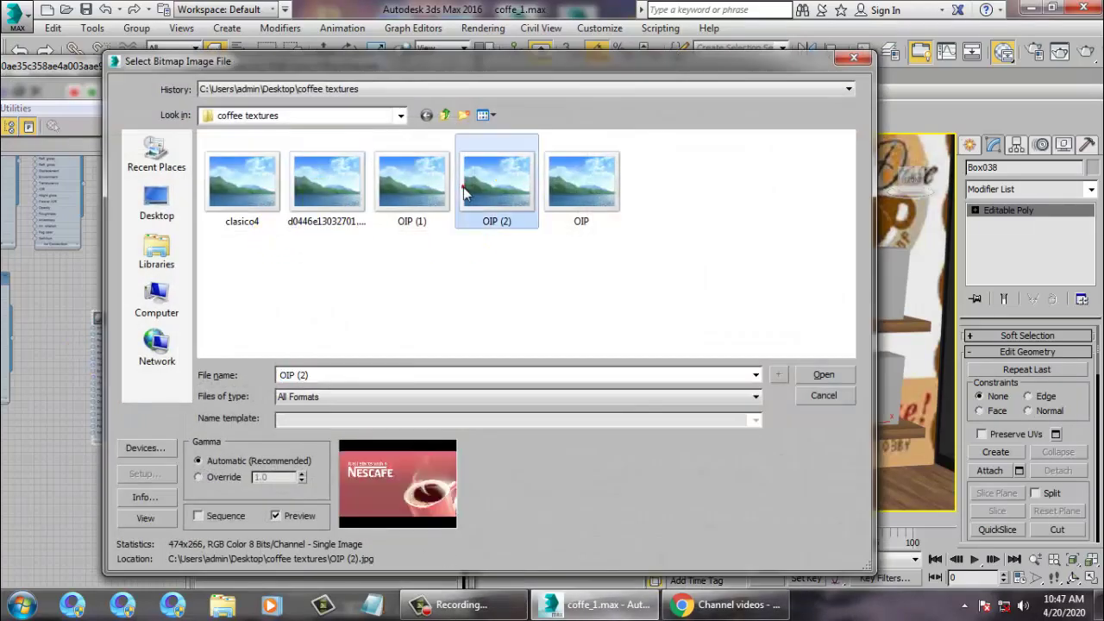
{"action": "left_click", "coordinate": [580, 183]}
{"action": "double_click", "coordinate": [345, 197]}
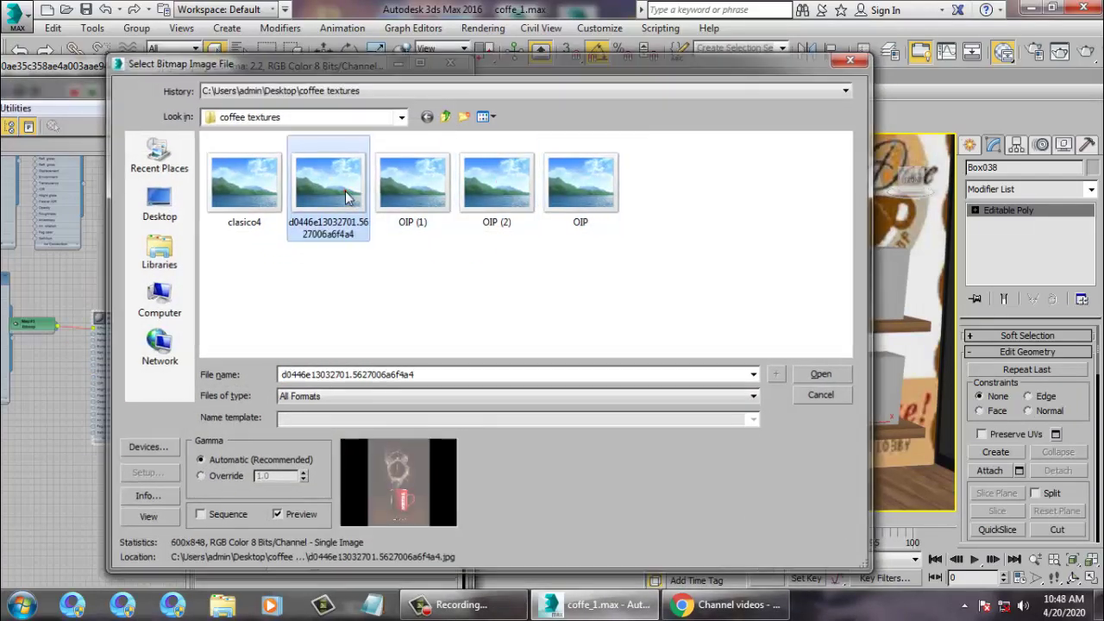
Assign the dark Nescafé material to the selected lower-shelf box and show its texture in the viewport.
{"action": "left_click_drag", "start_coordinate": [64, 91], "coordinate": [259, 164]}
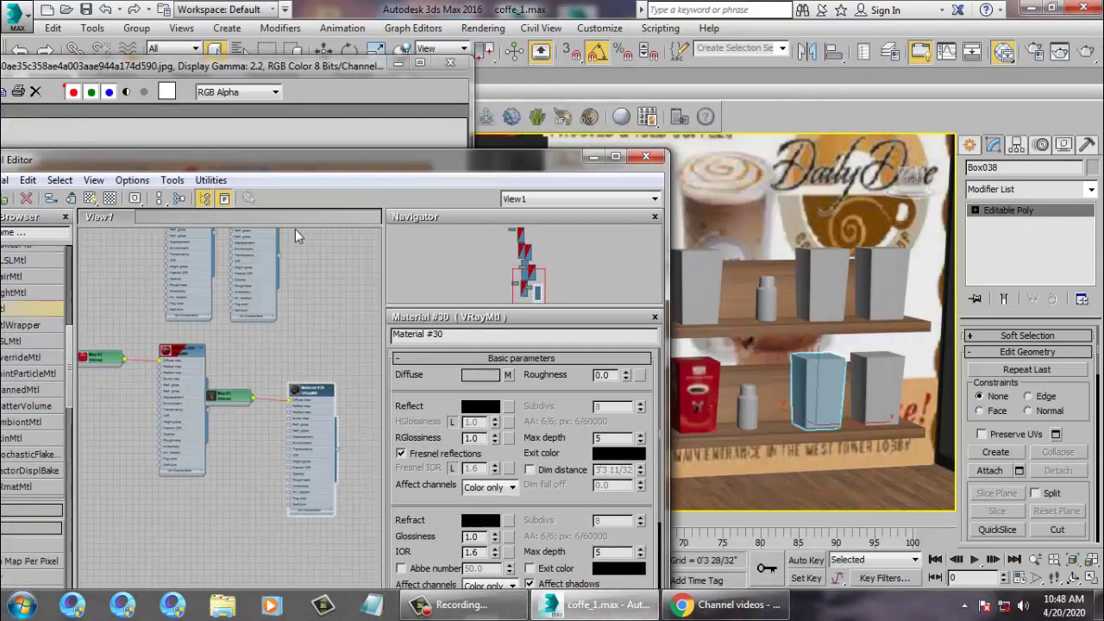
{"action": "left_click_drag", "start_coordinate": [57, 164], "coordinate": [122, 172]}
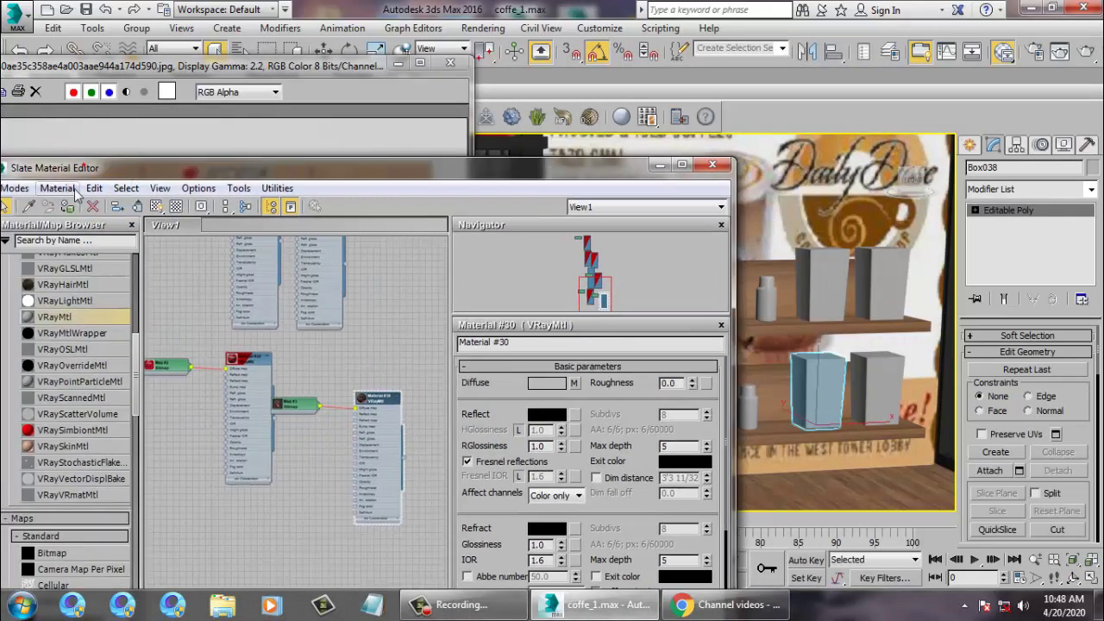
{"action": "left_click", "coordinate": [163, 208]}
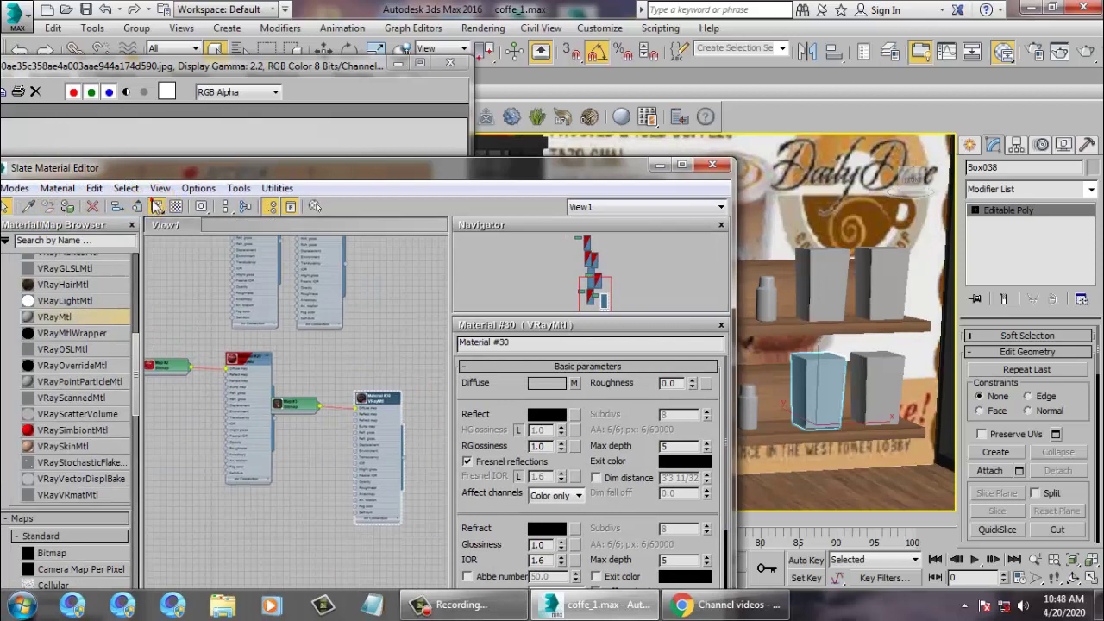
Apply a UVW Map modifier with Box mapping to the box just right of the lower-shelf bottle.
{"action": "left_click", "coordinate": [1092, 190]}
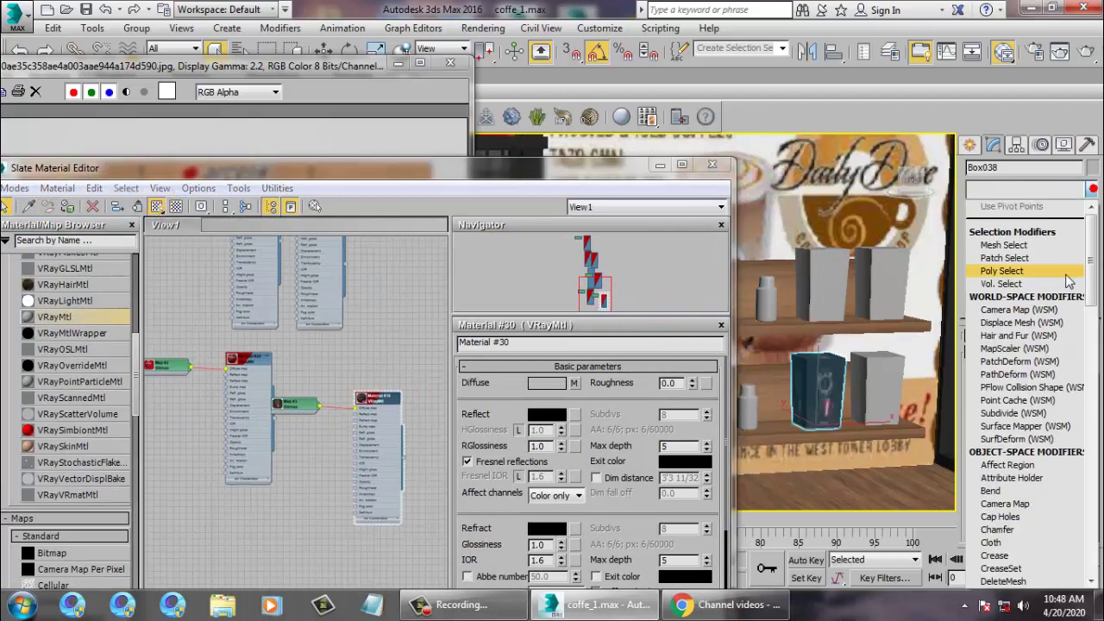
{"action": "key", "text": "u"}
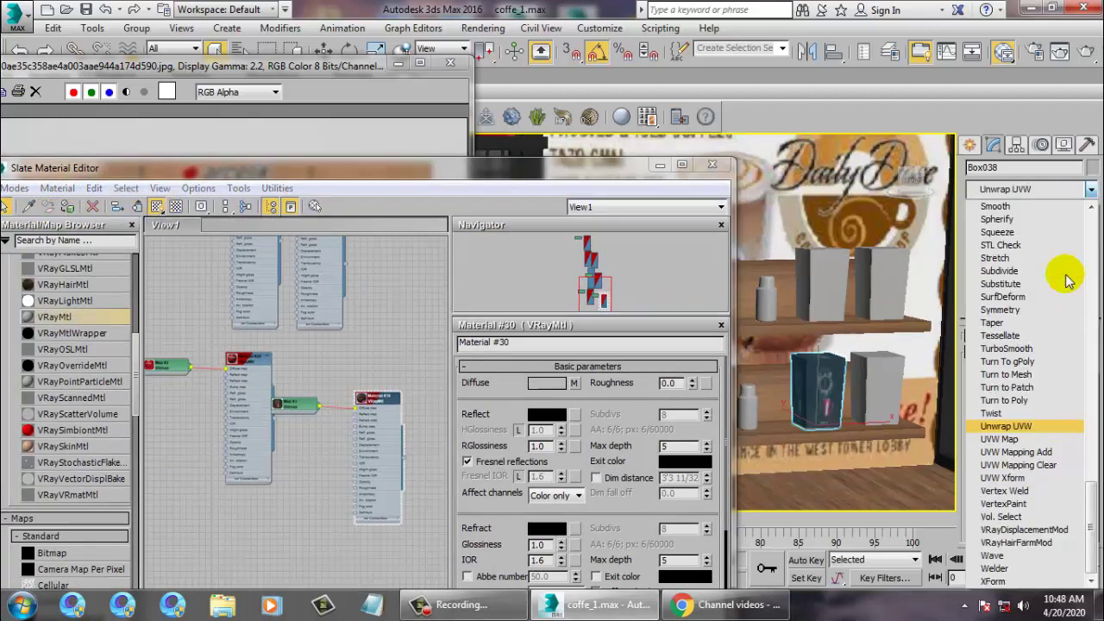
{"action": "left_click", "coordinate": [1027, 440]}
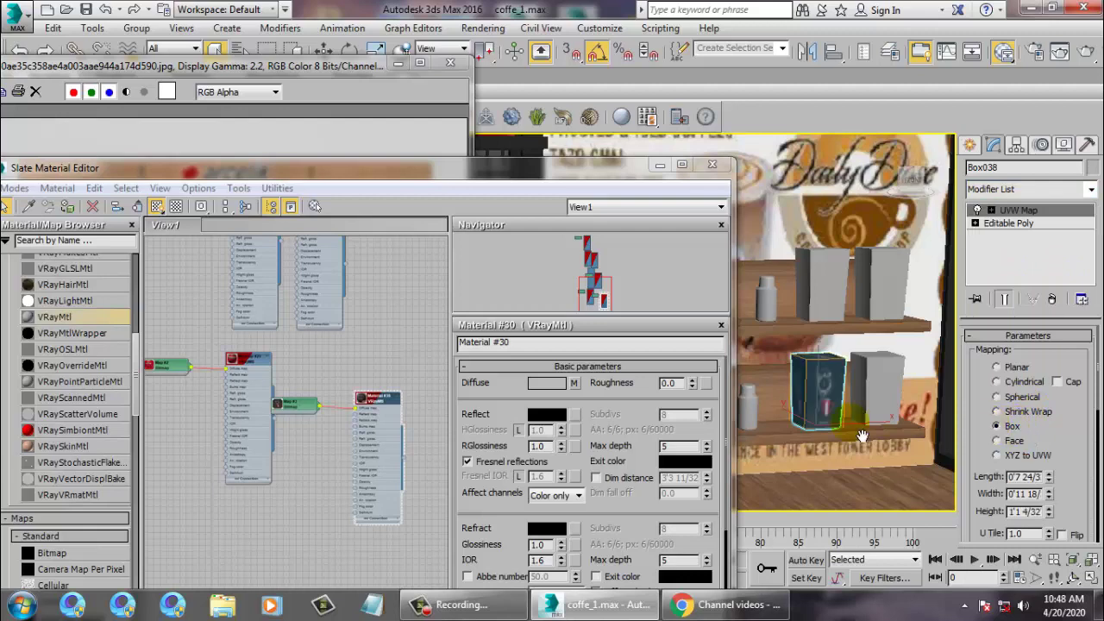
Assign the dark Nescafé material to the rightmost box on the lower wall shelf.
{"action": "middle_click_drag", "start_coordinate": [947, 425], "coordinate": [924, 411]}
{"action": "middle_click_drag", "start_coordinate": [809, 410], "coordinate": [764, 421]}
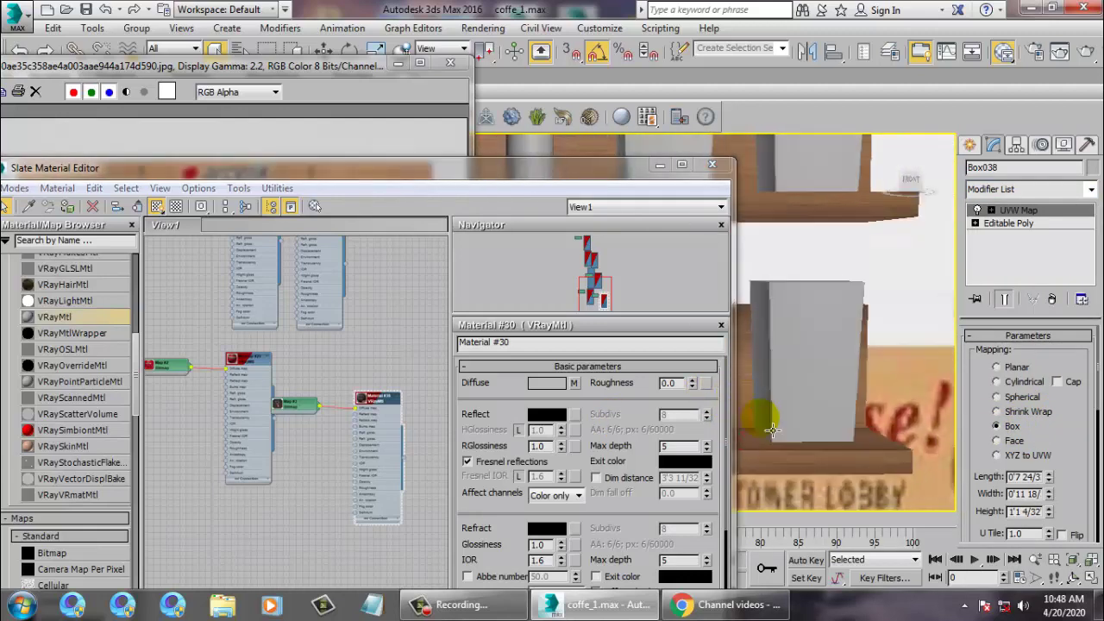
{"action": "left_click", "coordinate": [801, 386]}
{"action": "left_click_drag", "start_coordinate": [162, 168], "coordinate": [244, 171]}
{"action": "left_click", "coordinate": [155, 209]}
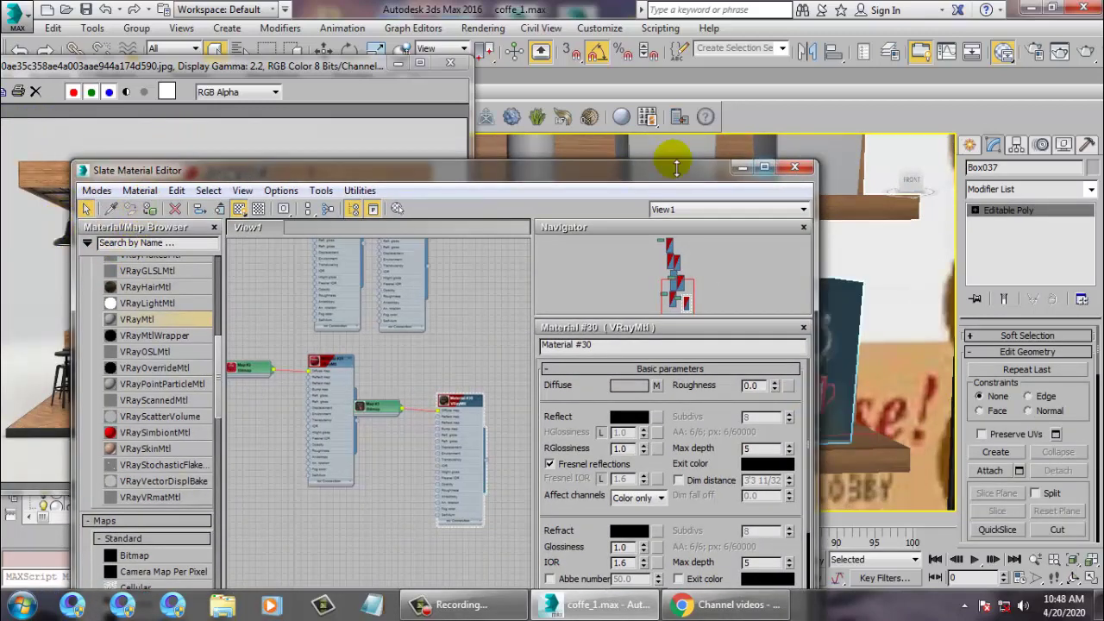
Assign the dark Nescafé material to the two boxes right of the bottle on the upper wall shelf.
{"action": "left_click_drag", "start_coordinate": [611, 176], "coordinate": [392, 211]}
{"action": "middle_click_drag", "start_coordinate": [698, 350], "coordinate": [719, 424]}
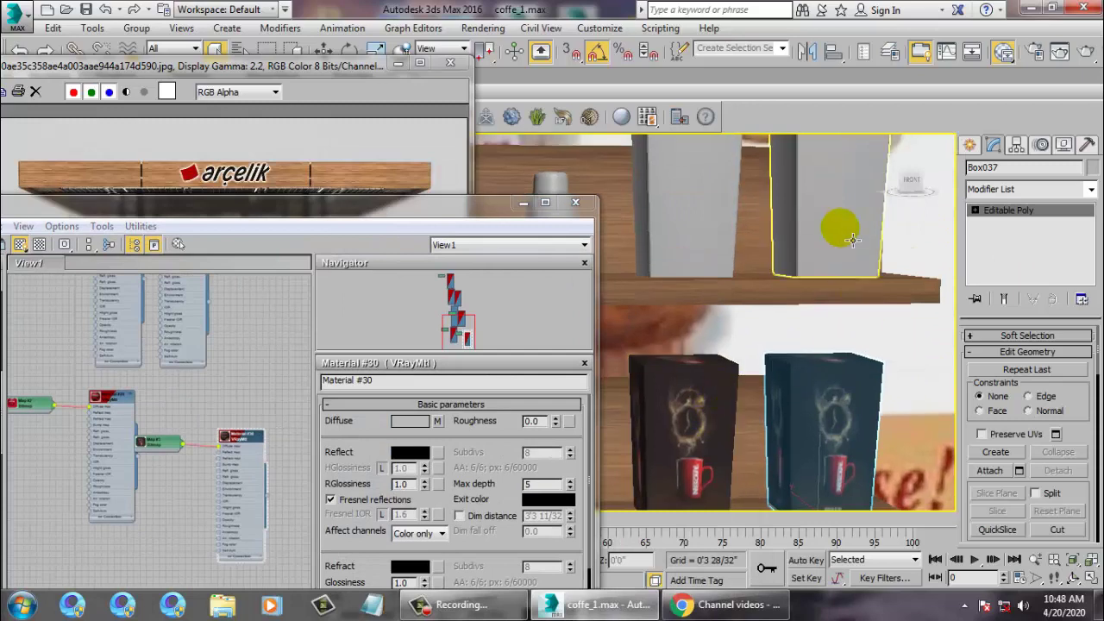
{"action": "left_click", "coordinate": [840, 228]}
{"action": "left_click", "coordinate": [715, 241], "text": "ctrl"}
{"action": "left_click_drag", "start_coordinate": [73, 207], "coordinate": [517, 219]}
{"action": "left_click", "coordinate": [374, 253]}
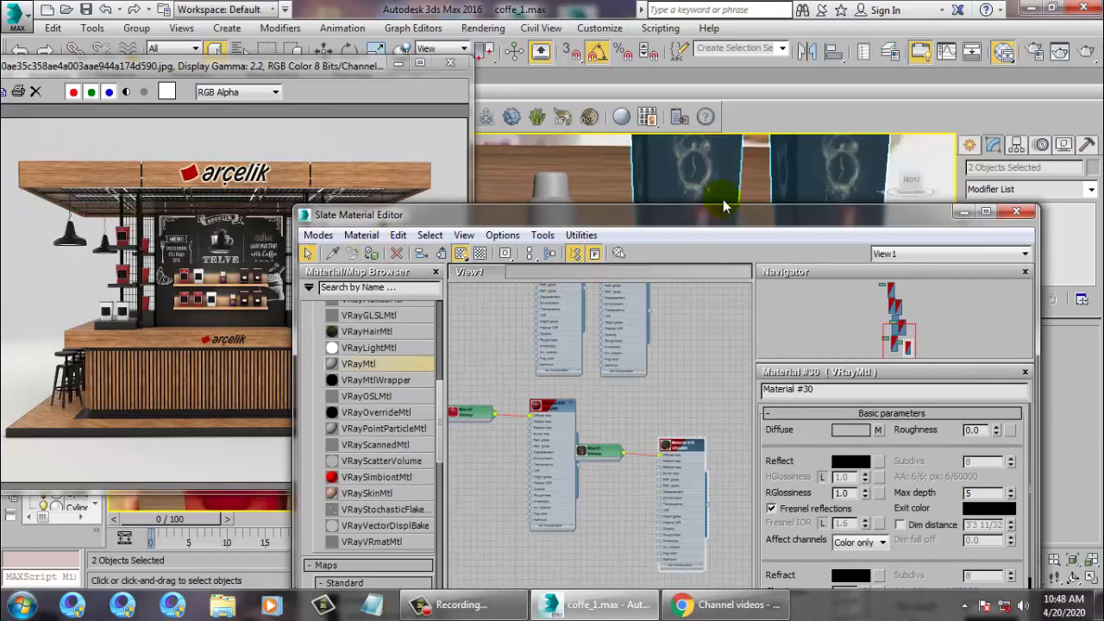
{"action": "left_click", "coordinate": [959, 212]}
Select all five boxes on the right side rack and assign the dark Nescafé material to them.
{"action": "scroll", "coordinate": [716, 293], "scroll_direction": "down", "scroll_amount": 6}
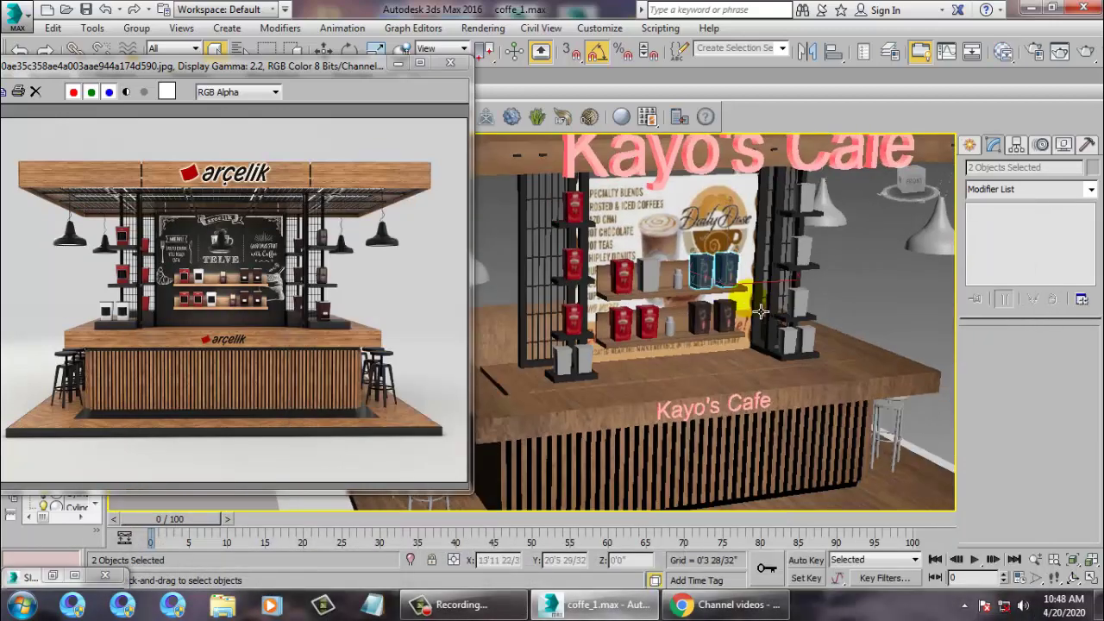
{"action": "scroll", "coordinate": [716, 321], "scroll_direction": "up", "scroll_amount": 5}
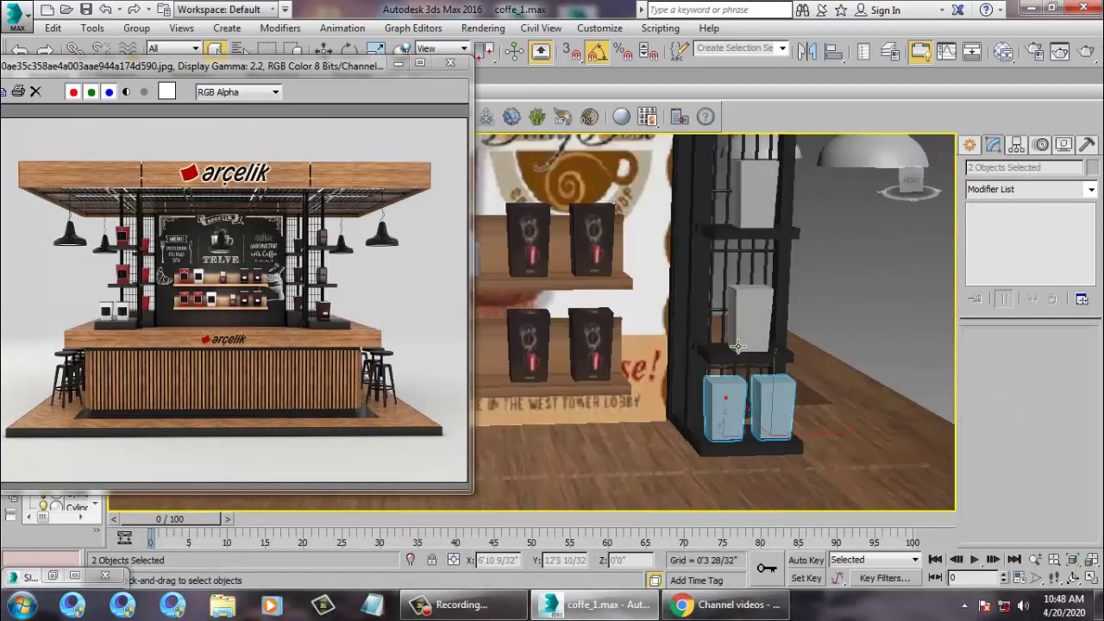
{"action": "middle_click_drag", "start_coordinate": [757, 233], "coordinate": [729, 348]}
{"action": "left_click", "coordinate": [723, 204], "text": "ctrl"}
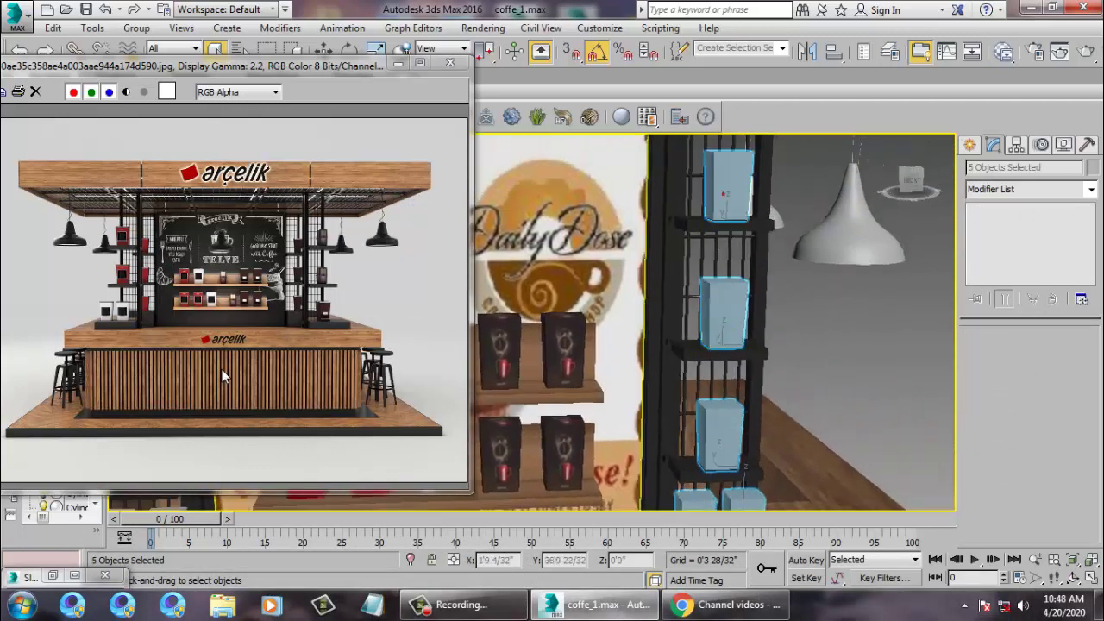
{"action": "left_click", "coordinate": [56, 576]}
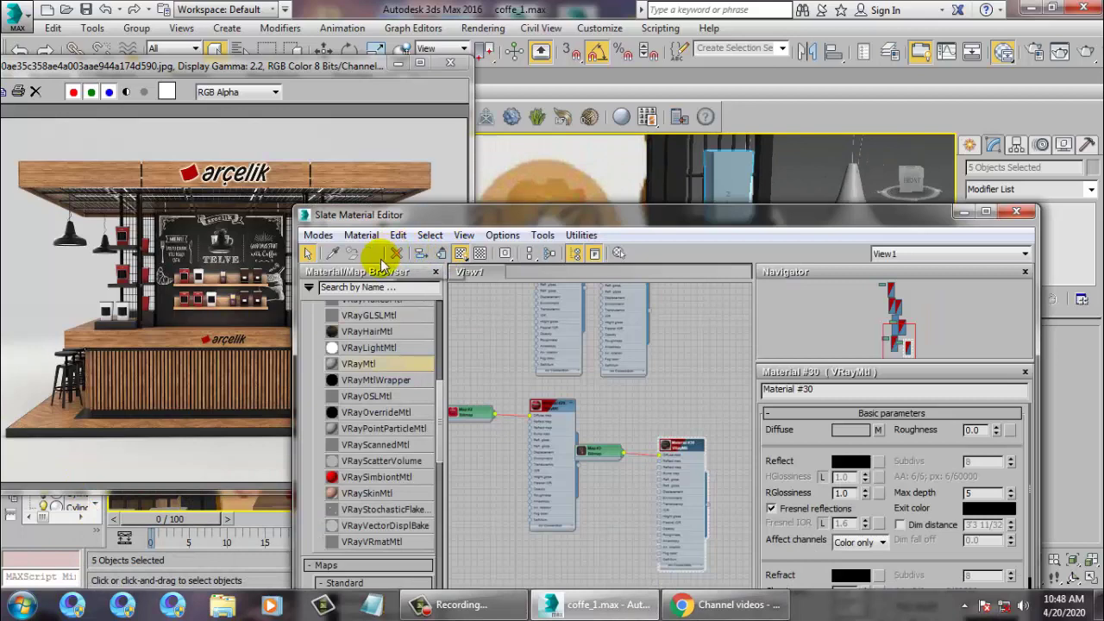
{"action": "left_click", "coordinate": [371, 252]}
{"action": "left_click", "coordinate": [963, 212]}
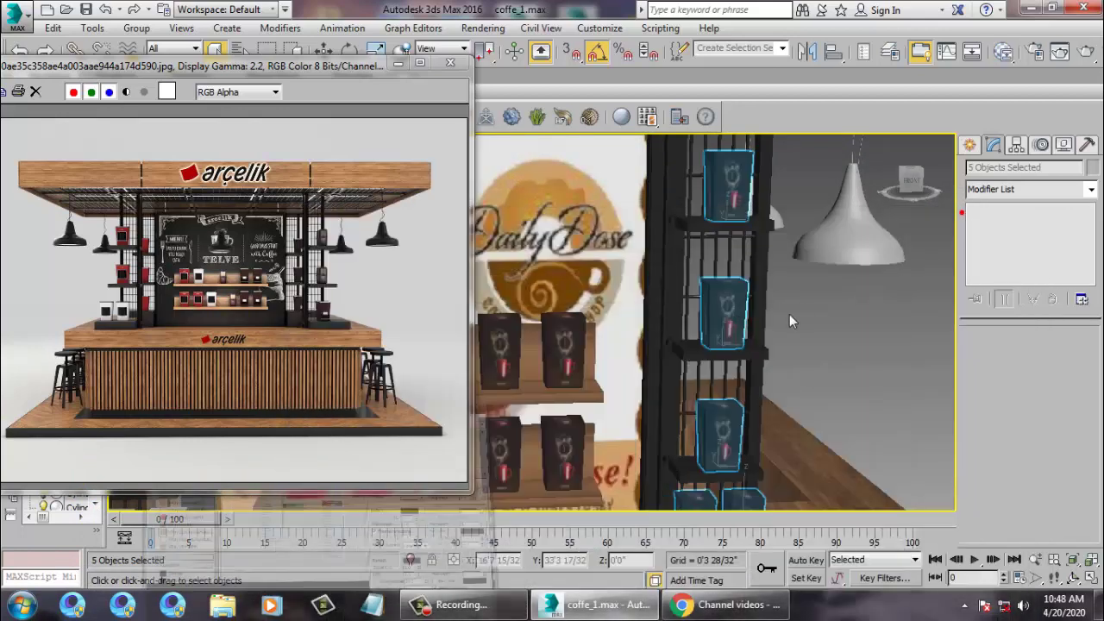
Assign the dark Nescafé material to the untextured upper-shelf box and the two bottom boxes of the left rack.
{"action": "scroll", "coordinate": [789, 314], "scroll_direction": "down", "scroll_amount": 5}
{"action": "scroll", "coordinate": [731, 428], "scroll_direction": "up", "scroll_amount": 6}
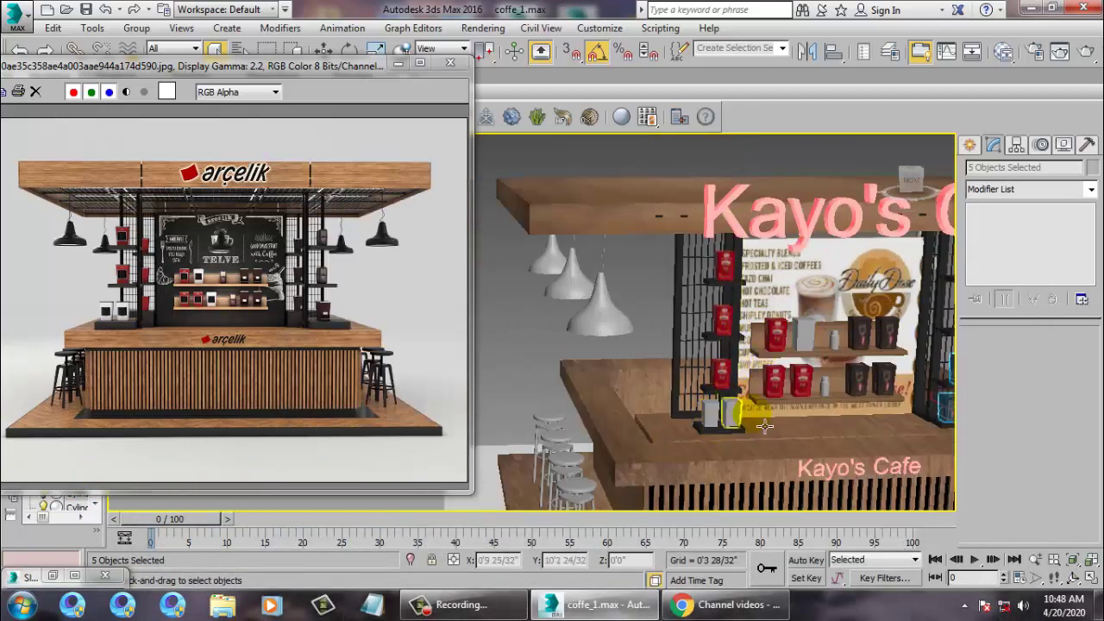
{"action": "left_click", "coordinate": [810, 339]}
{"action": "left_click", "coordinate": [737, 423], "text": "ctrl"}
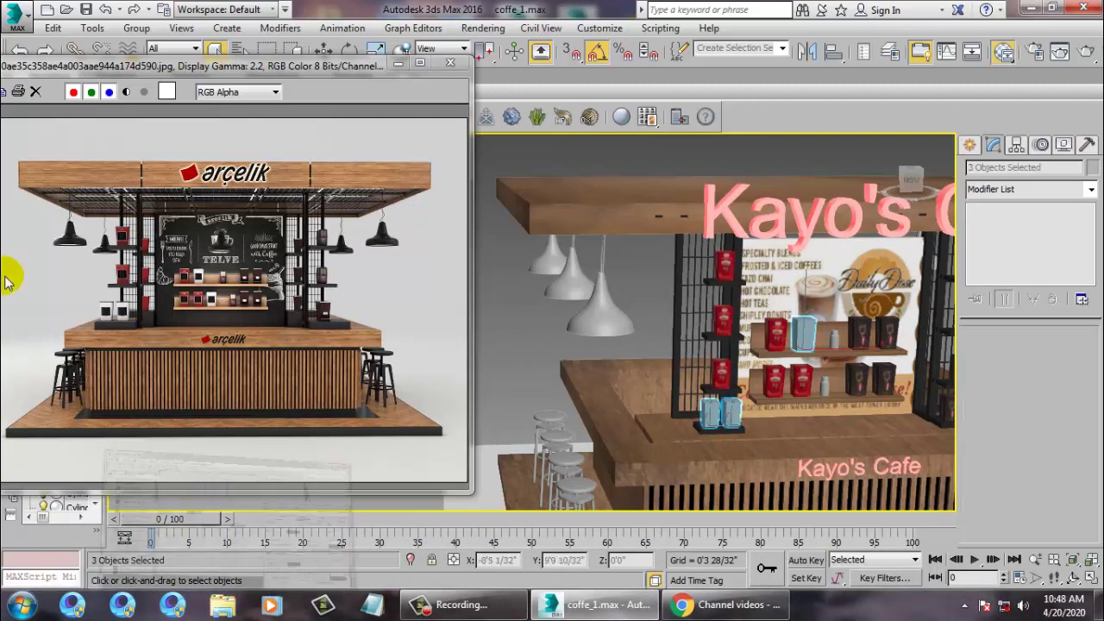
{"action": "left_click", "coordinate": [52, 576]}
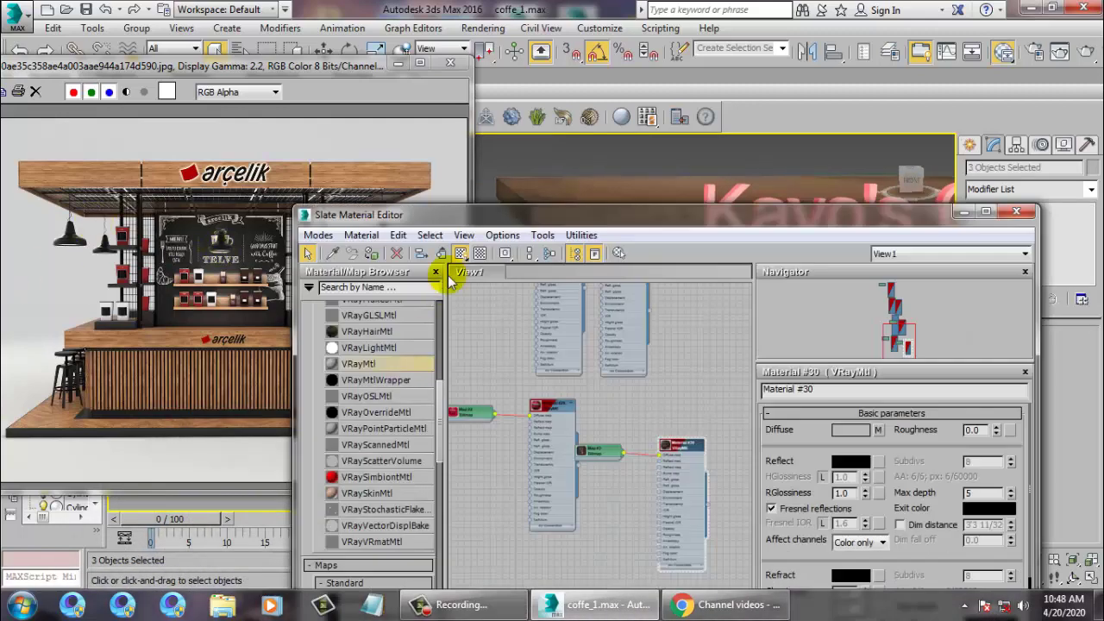
{"action": "left_click", "coordinate": [963, 212]}
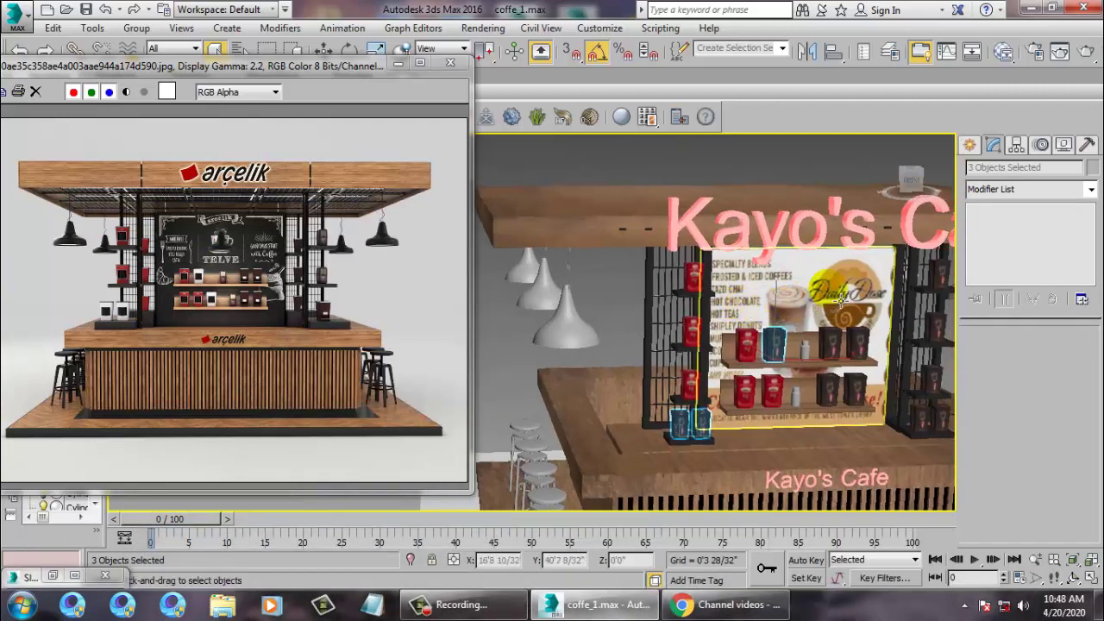
Select the bottles on both wall shelves and create a new VRayMtl material for them.
{"action": "middle_click_drag", "start_coordinate": [842, 298], "coordinate": [787, 347], "text": "alt"}
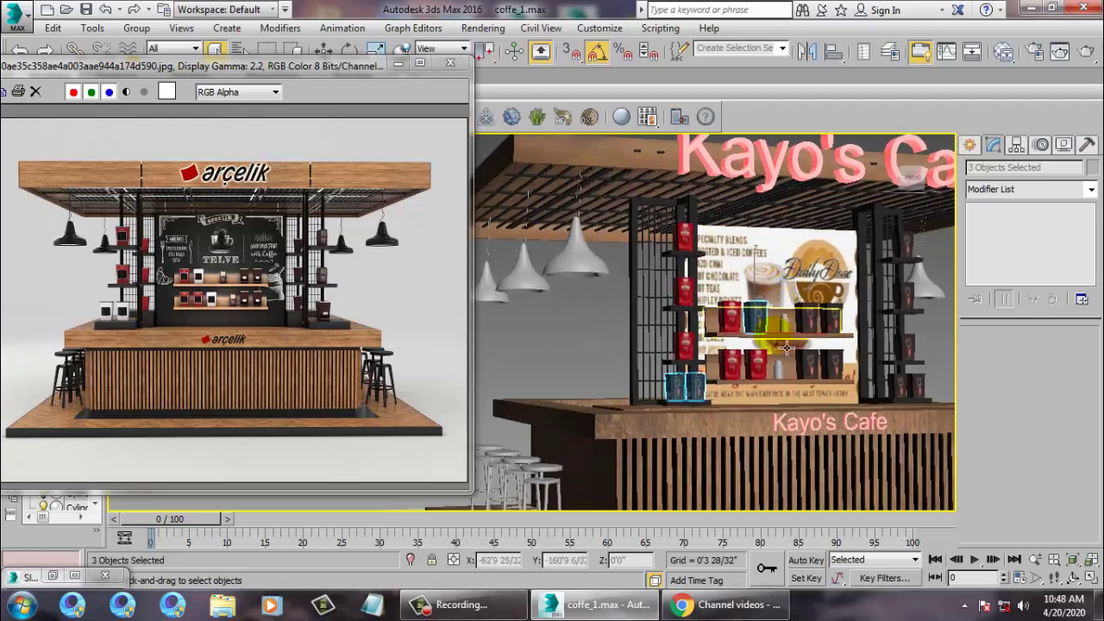
{"action": "scroll", "coordinate": [787, 346], "scroll_direction": "up", "scroll_amount": 5}
{"action": "left_click", "coordinate": [780, 428]}
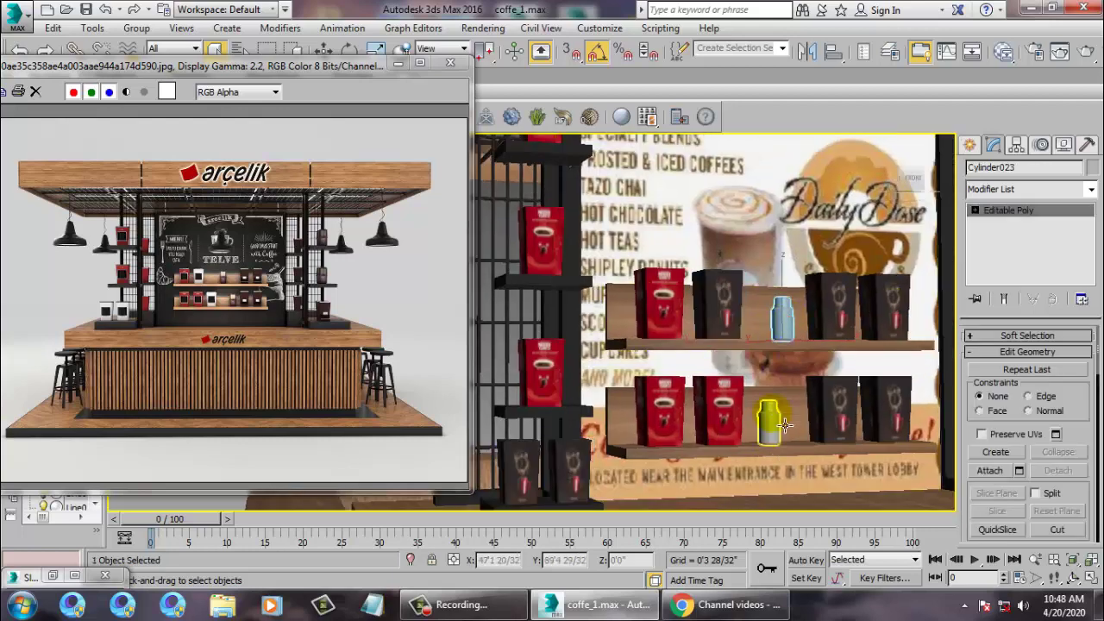
{"action": "left_click", "coordinate": [785, 424], "text": "ctrl"}
{"action": "key", "text": "m"}
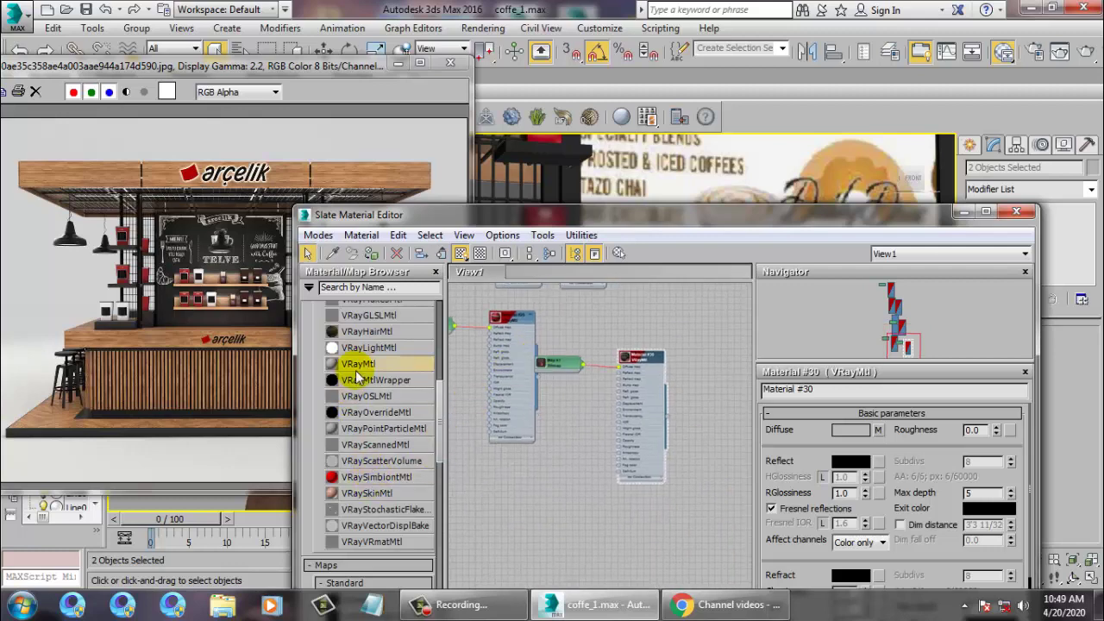
{"action": "left_click_drag", "start_coordinate": [547, 499], "coordinate": [549, 497]}
{"action": "double_click", "coordinate": [541, 493]}
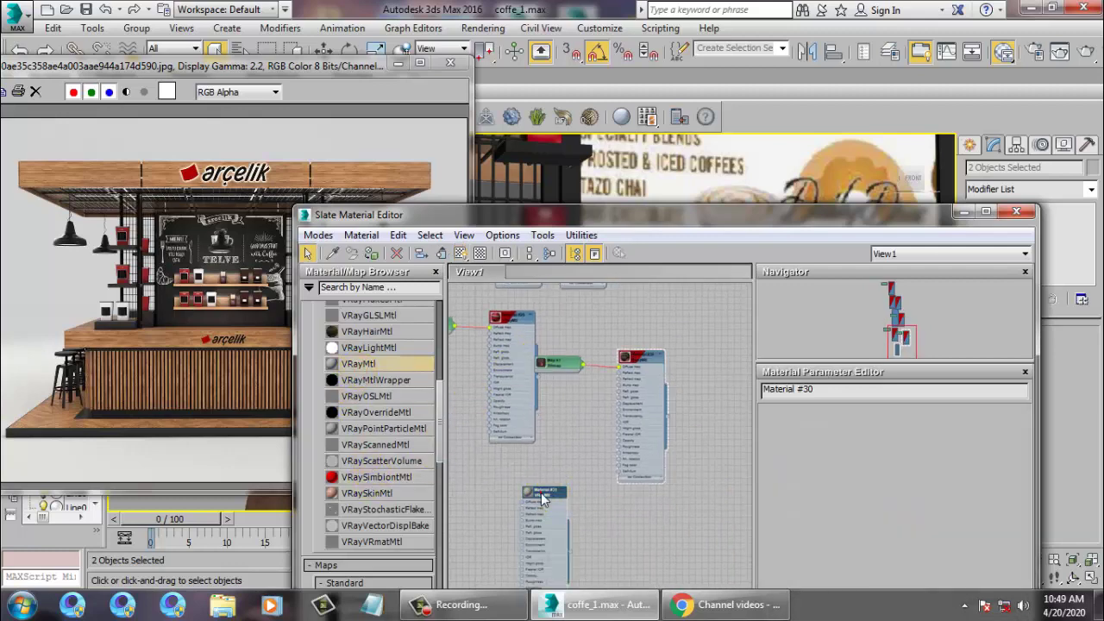
Load the OIP (2) image as the new material's Diffuse bitmap and show the texture on both bottles in the viewport.
{"action": "left_click", "coordinate": [880, 430]}
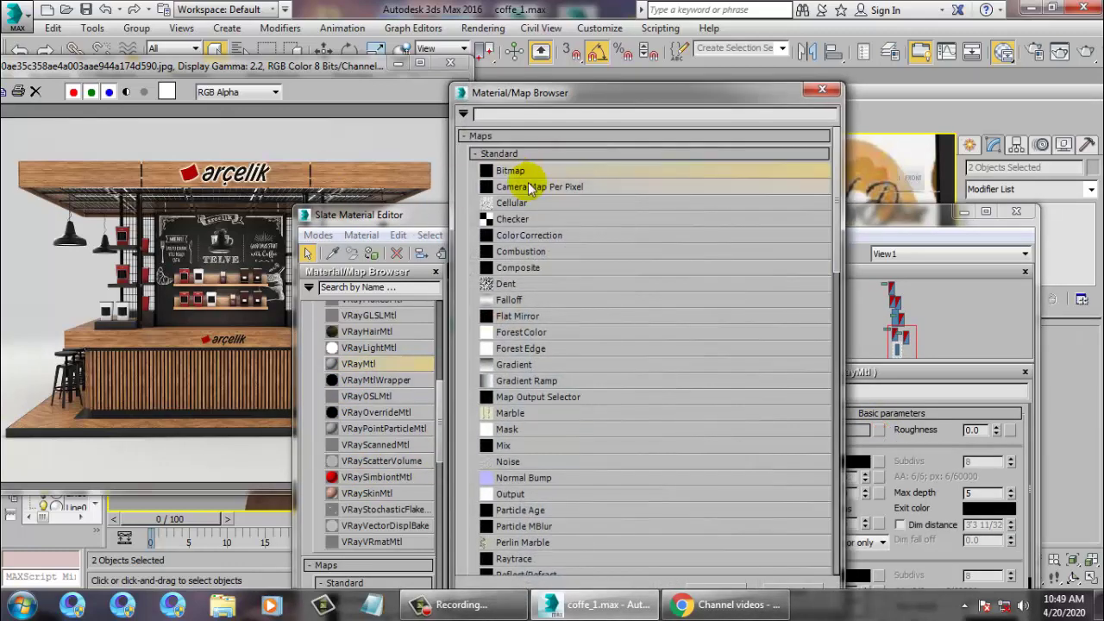
{"action": "double_click", "coordinate": [528, 170]}
{"action": "left_click", "coordinate": [496, 181]}
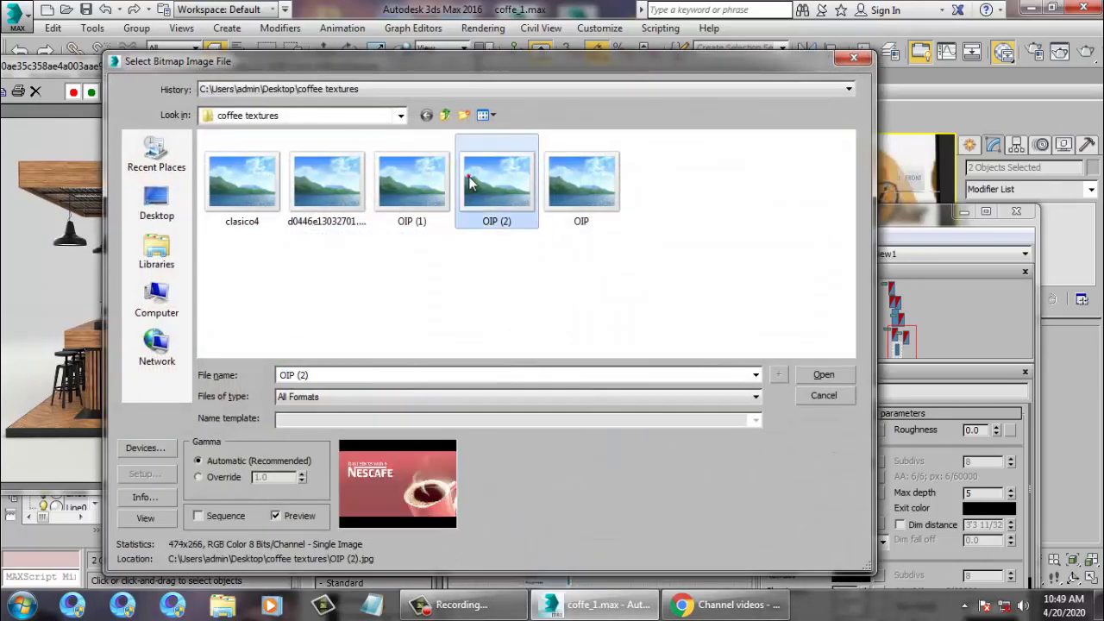
{"action": "left_click", "coordinate": [576, 182]}
{"action": "left_click", "coordinate": [497, 182]}
{"action": "left_click", "coordinate": [412, 181]}
{"action": "double_click", "coordinate": [501, 184]}
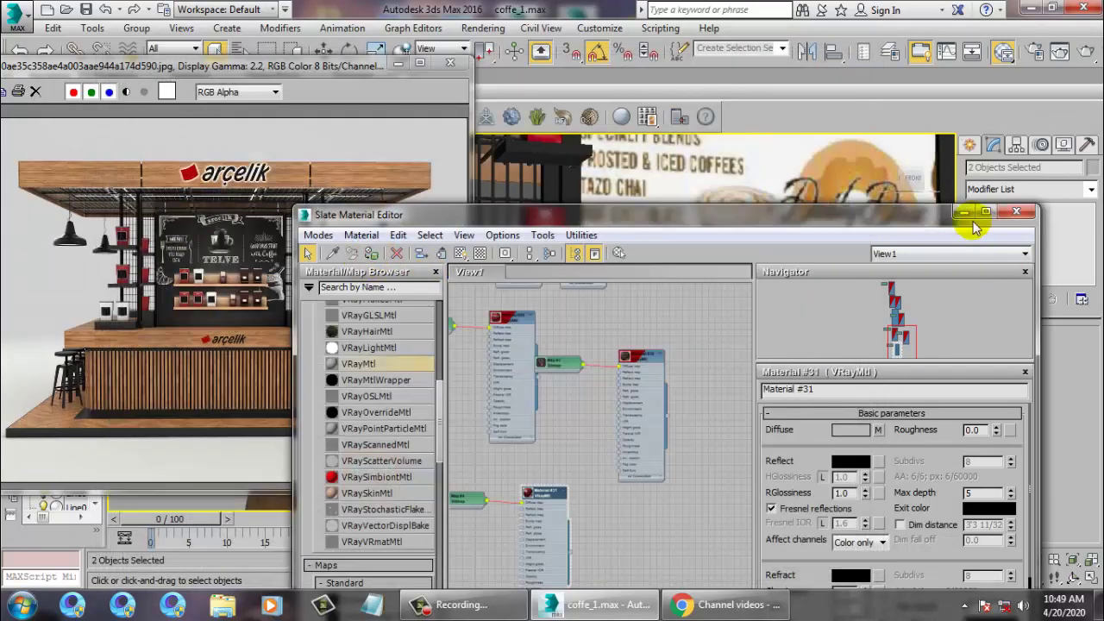
{"action": "left_click", "coordinate": [458, 253]}
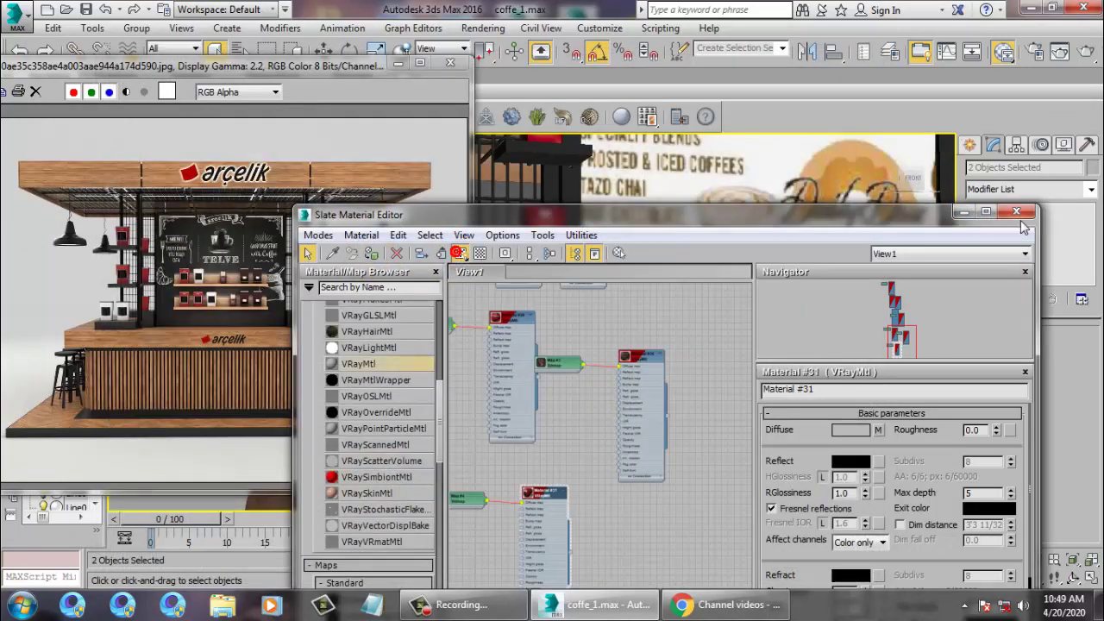
{"action": "left_click", "coordinate": [967, 213]}
Apply a UVW Map modifier with Cylindrical mapping to the bottle on the lower wall shelf.
{"action": "left_click", "coordinate": [805, 425]}
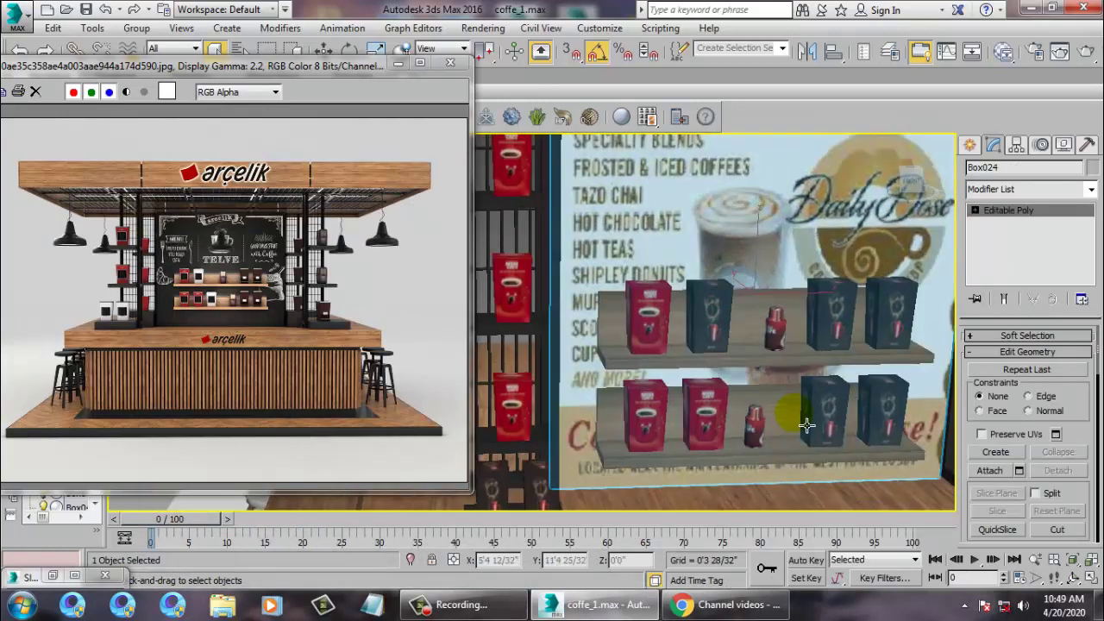
{"action": "scroll", "coordinate": [777, 406], "scroll_direction": "up", "scroll_amount": 5}
{"action": "left_click", "coordinate": [723, 364]}
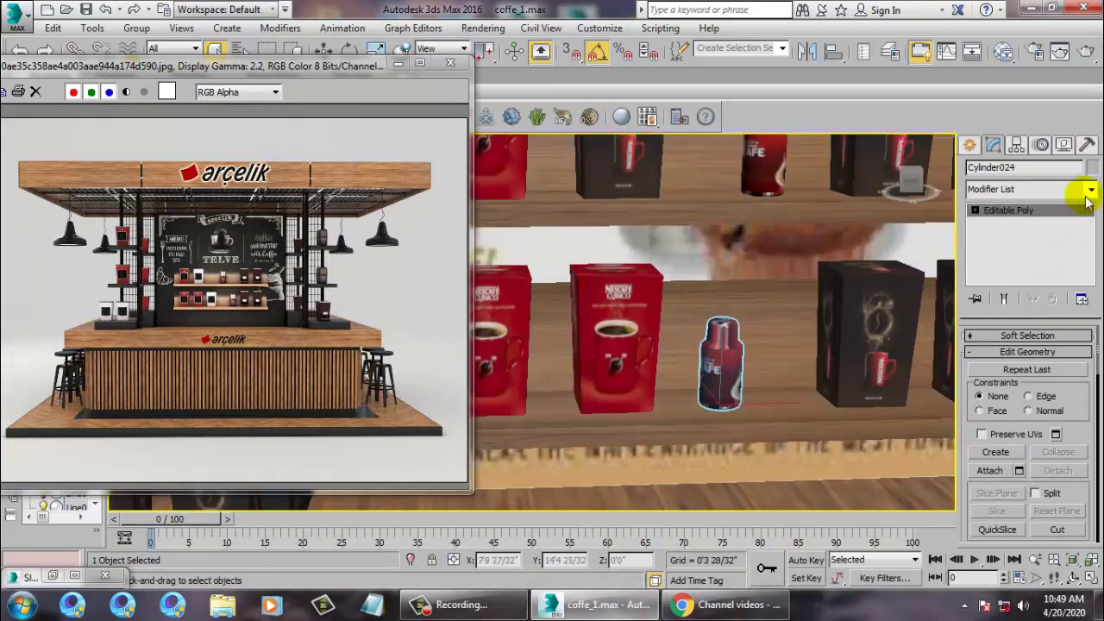
{"action": "key", "text": "shift+z"}
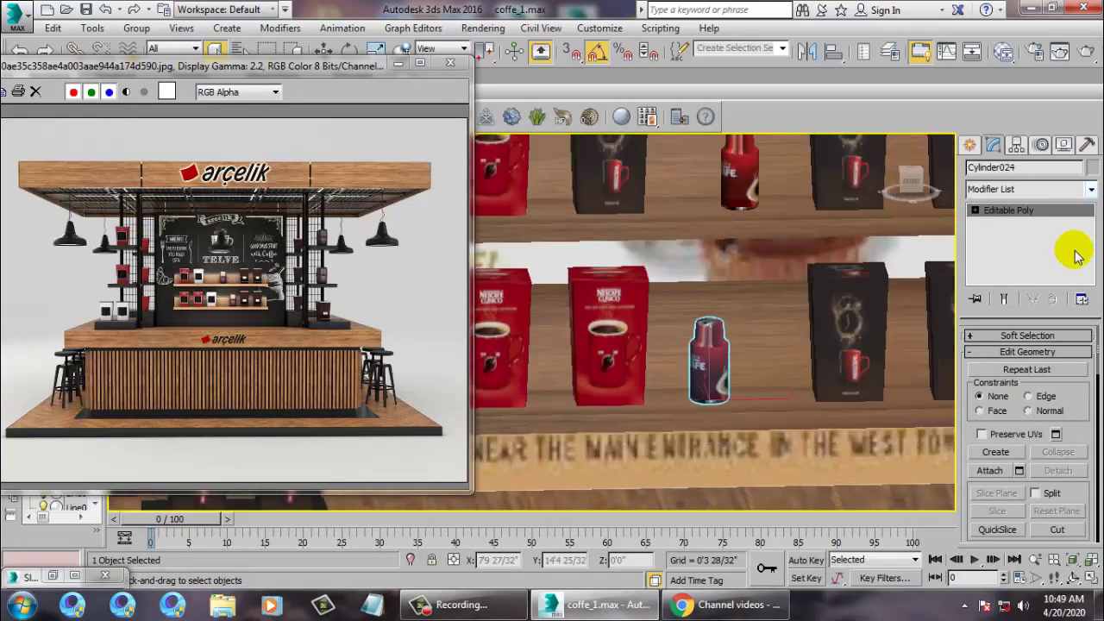
{"action": "left_click", "coordinate": [1091, 192]}
{"action": "key", "text": "u"}
{"action": "left_click", "coordinate": [1031, 440]}
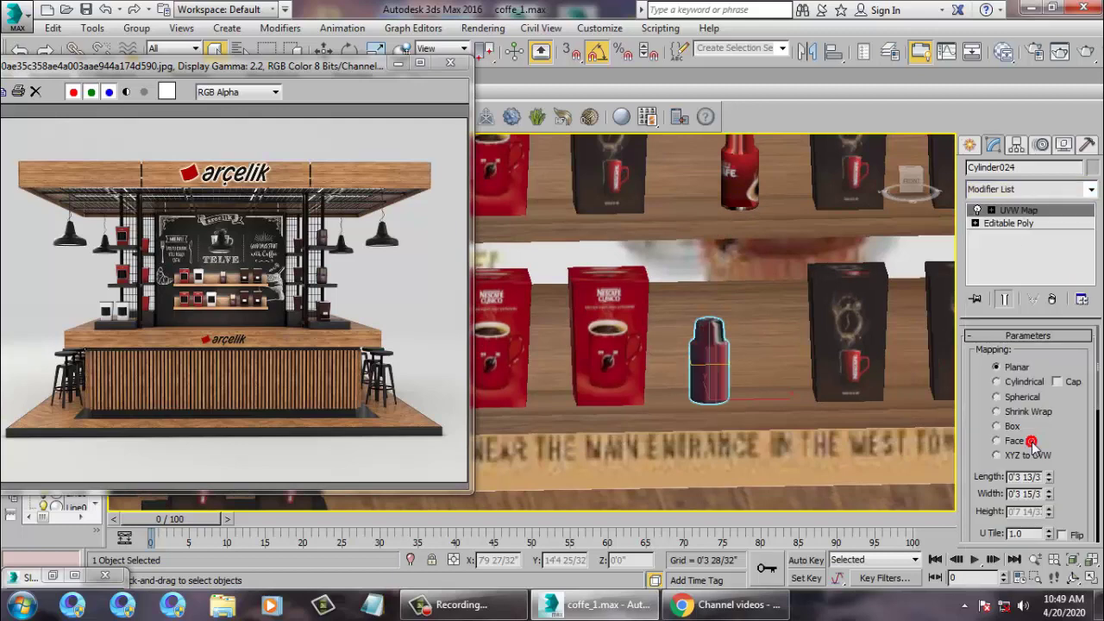
{"action": "left_click", "coordinate": [1018, 383]}
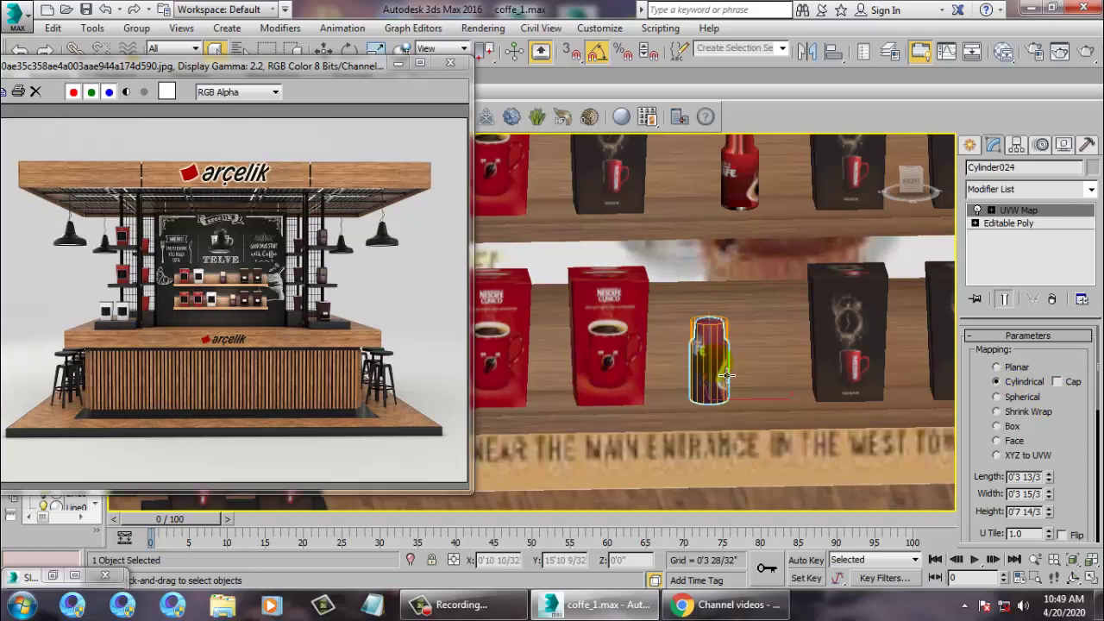
Rotate the lower-shelf bottle freely around its vertical axis, without angle snapping, so its Nescafé label faces the front.
{"action": "key", "text": "e"}
{"action": "left_click_drag", "start_coordinate": [750, 426], "coordinate": [826, 436]}
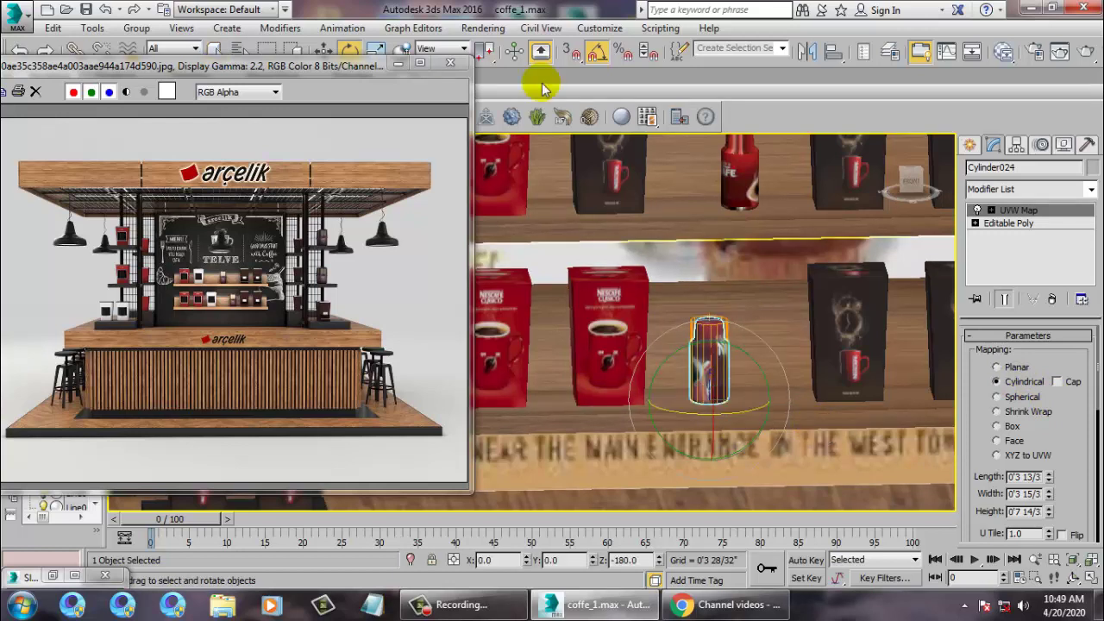
{"action": "left_click", "coordinate": [609, 53]}
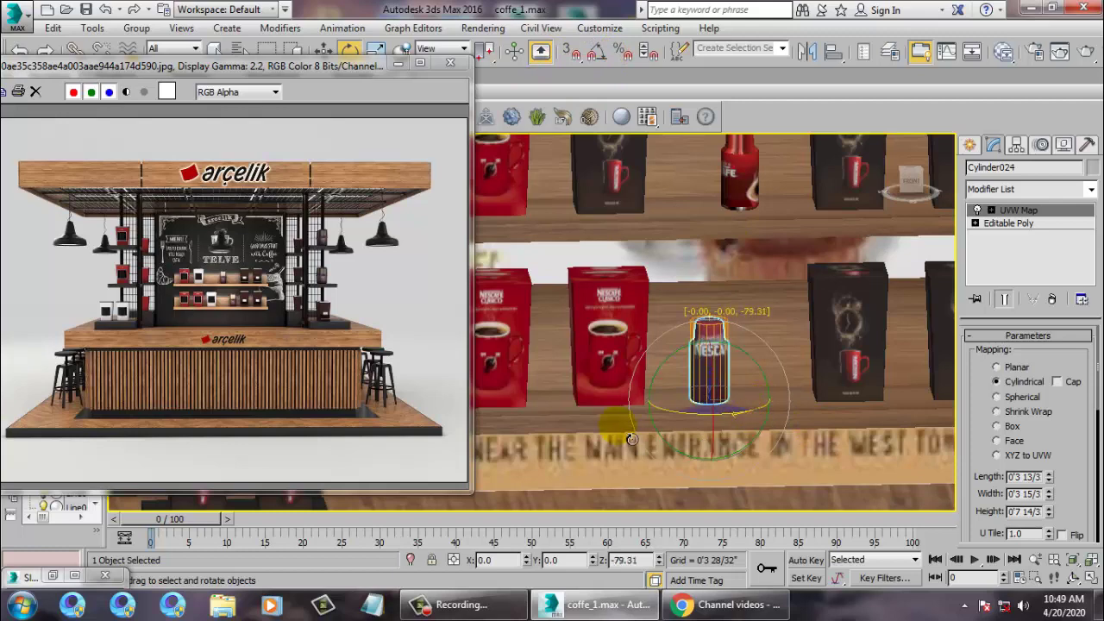
Apply a Cylindrical UVW Map modifier to the upper-shelf bottle and rotate the bottle about 94 degrees around its vertical axis.
{"action": "left_click", "coordinate": [763, 191]}
{"action": "key", "text": "z"}
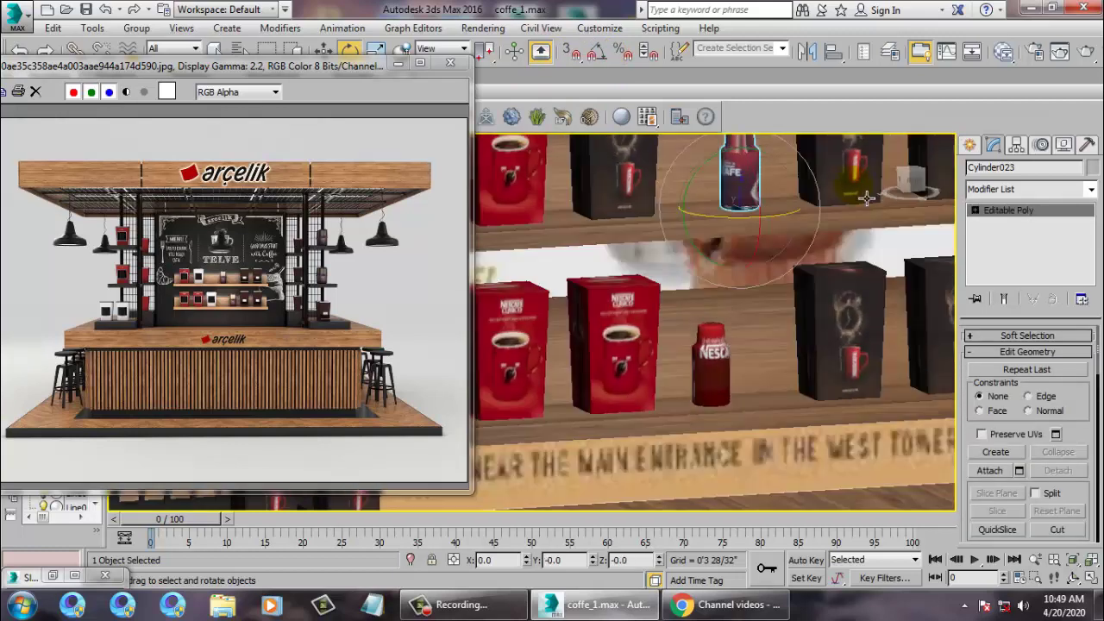
{"action": "left_click", "coordinate": [1091, 189]}
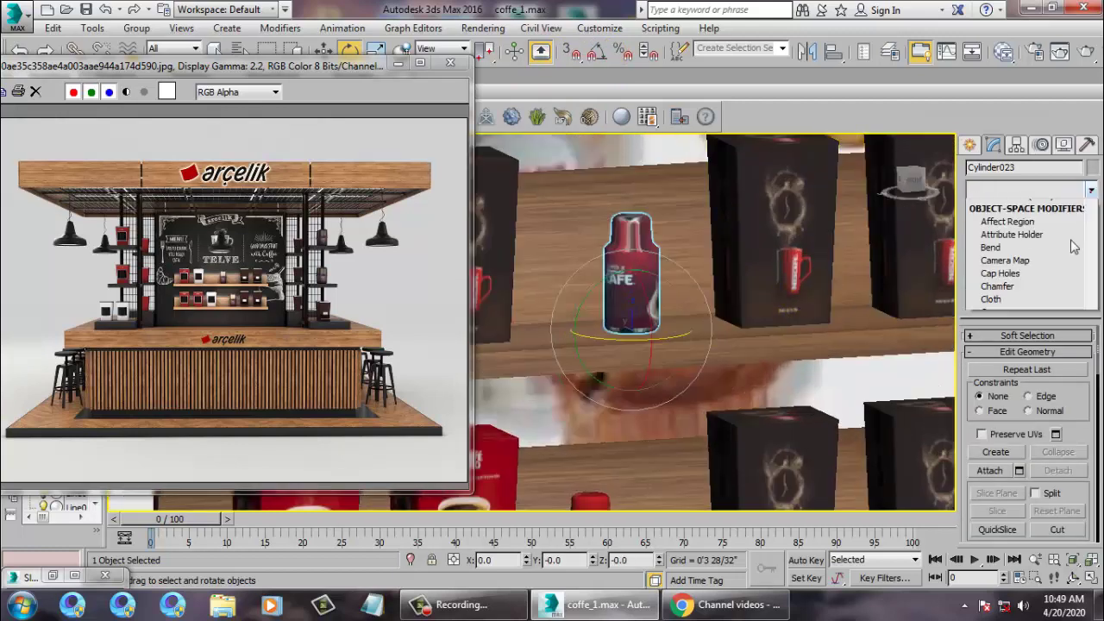
{"action": "scroll", "coordinate": [1031, 250], "scroll_direction": "down", "scroll_amount": 15}
{"action": "left_click", "coordinate": [1014, 440]}
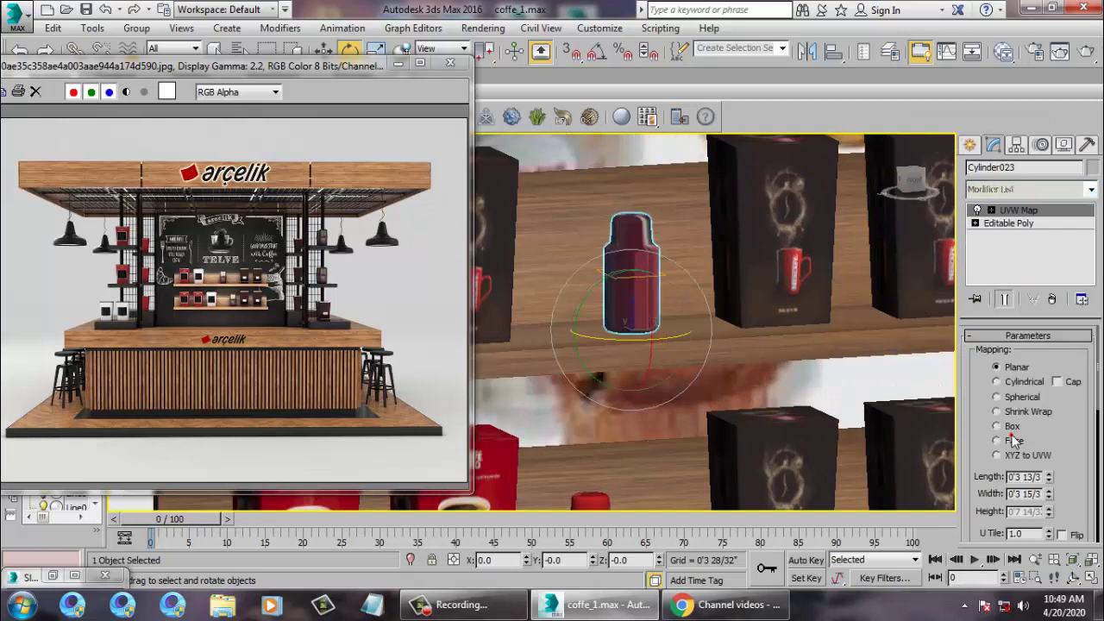
{"action": "left_click", "coordinate": [998, 382]}
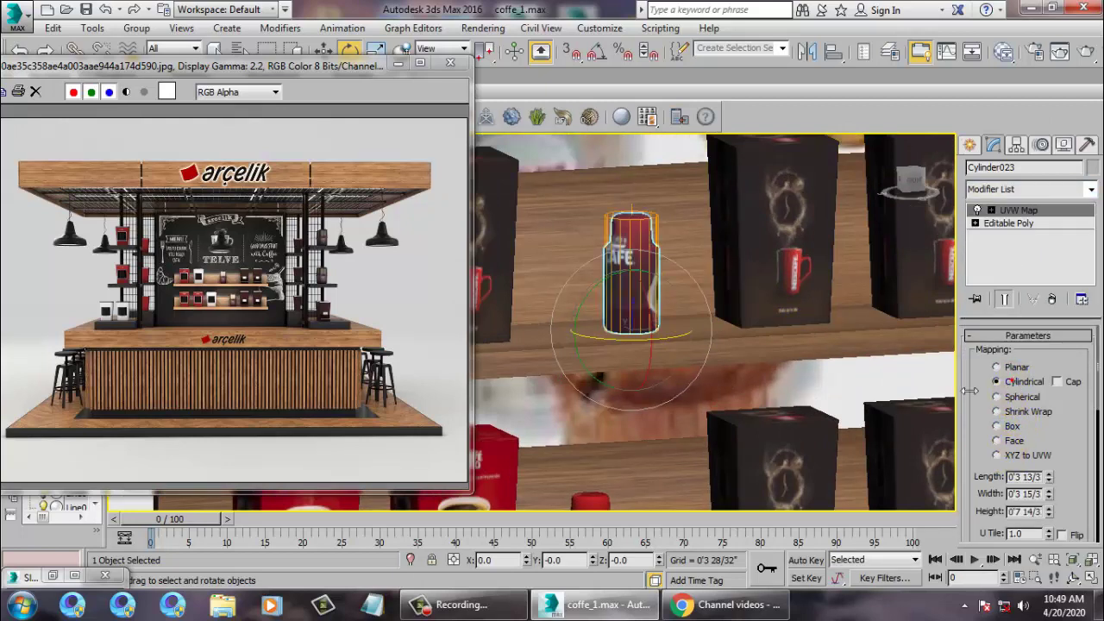
{"action": "left_click_drag", "start_coordinate": [631, 353], "coordinate": [776, 357]}
{"action": "scroll", "coordinate": [759, 349], "scroll_direction": "down", "scroll_amount": 10}
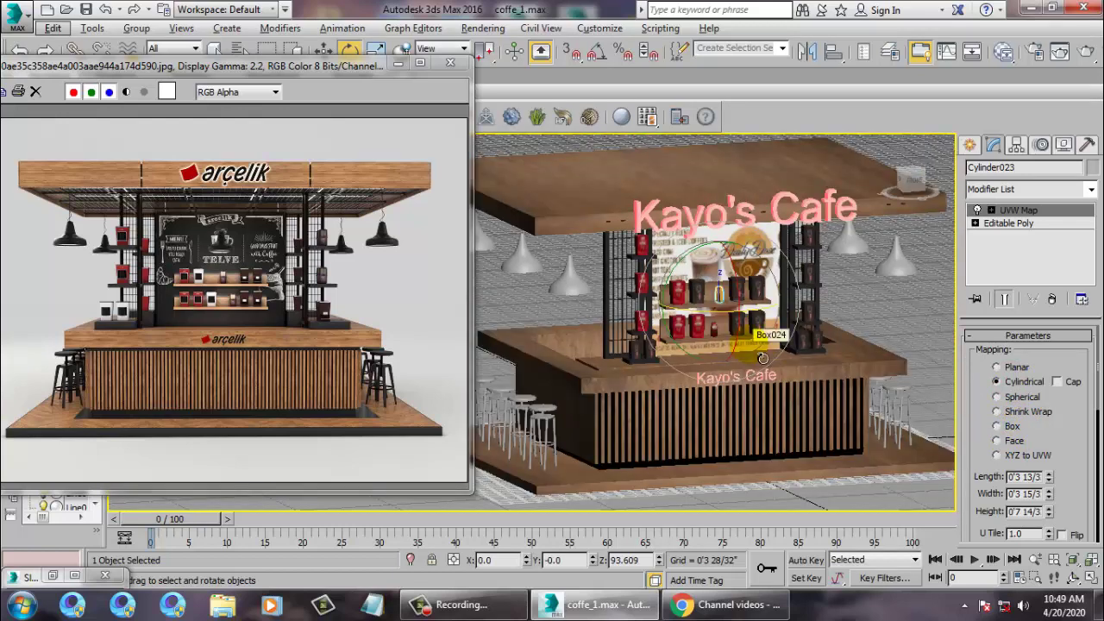
Assign the dark reflective Material #27 to the four bar stools on the left side of the stall.
{"action": "scroll", "coordinate": [763, 358], "scroll_direction": "up", "scroll_amount": 10}
{"action": "scroll", "coordinate": [747, 374], "scroll_direction": "down", "scroll_amount": 10}
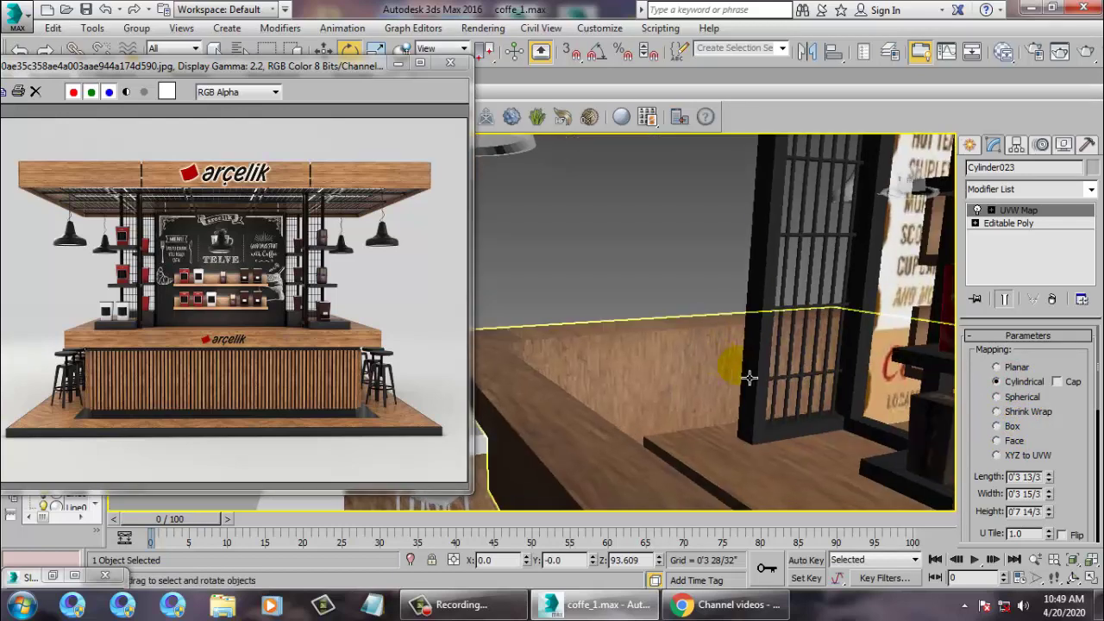
{"action": "scroll", "coordinate": [715, 385], "scroll_direction": "up", "scroll_amount": 5}
{"action": "scroll", "coordinate": [725, 379], "scroll_direction": "up", "scroll_amount": 6}
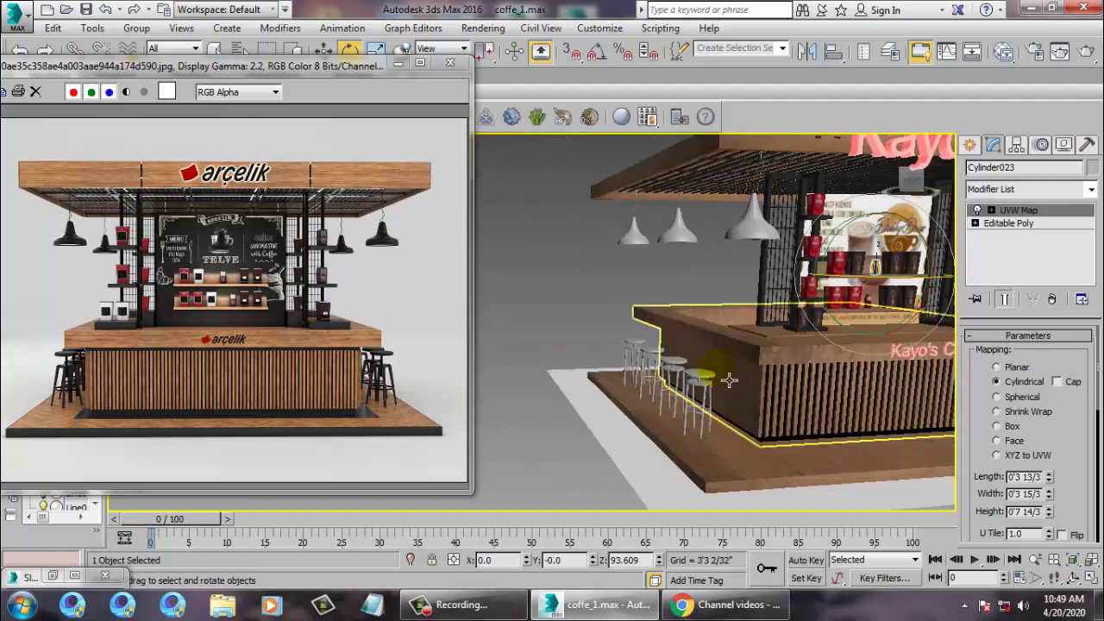
{"action": "left_click", "coordinate": [762, 374]}
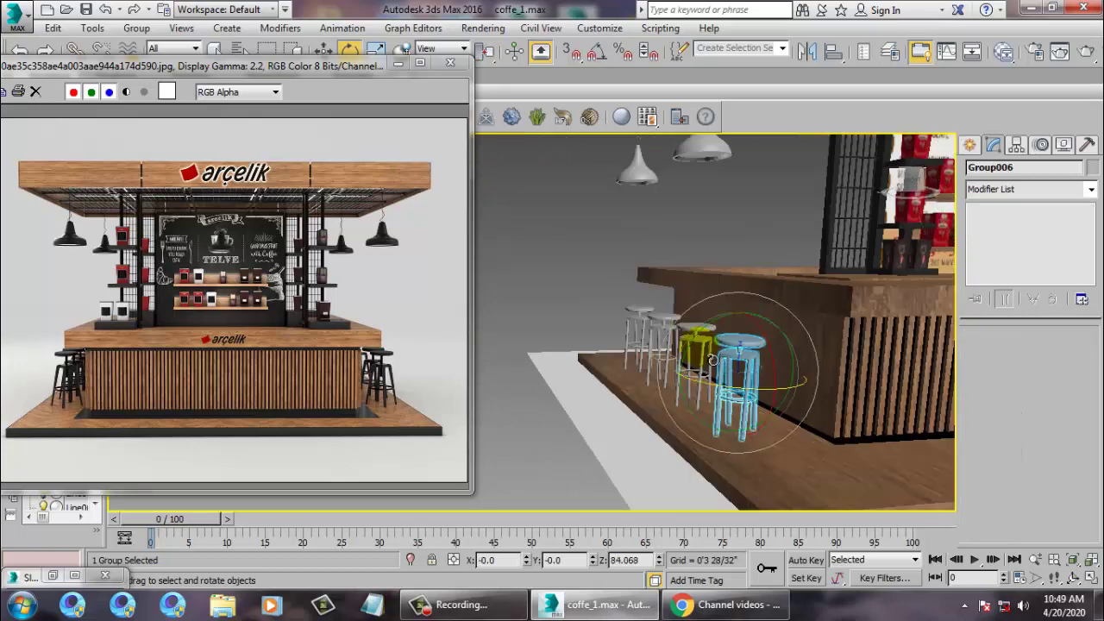
{"action": "left_click", "coordinate": [703, 352], "text": "ctrl"}
{"action": "left_click", "coordinate": [661, 333], "text": "ctrl"}
{"action": "left_click", "coordinate": [639, 324], "text": "ctrl"}
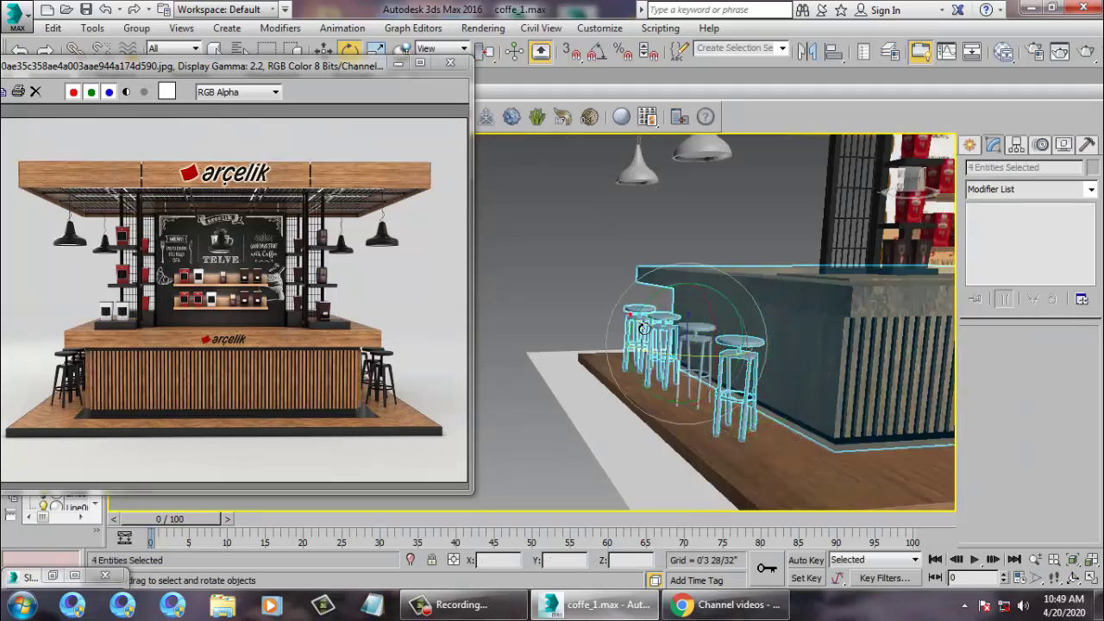
{"action": "left_click", "coordinate": [874, 308], "text": "ctrl"}
{"action": "middle_click_drag", "start_coordinate": [759, 345], "coordinate": [752, 346]}
{"action": "left_click", "coordinate": [691, 345], "text": "ctrl"}
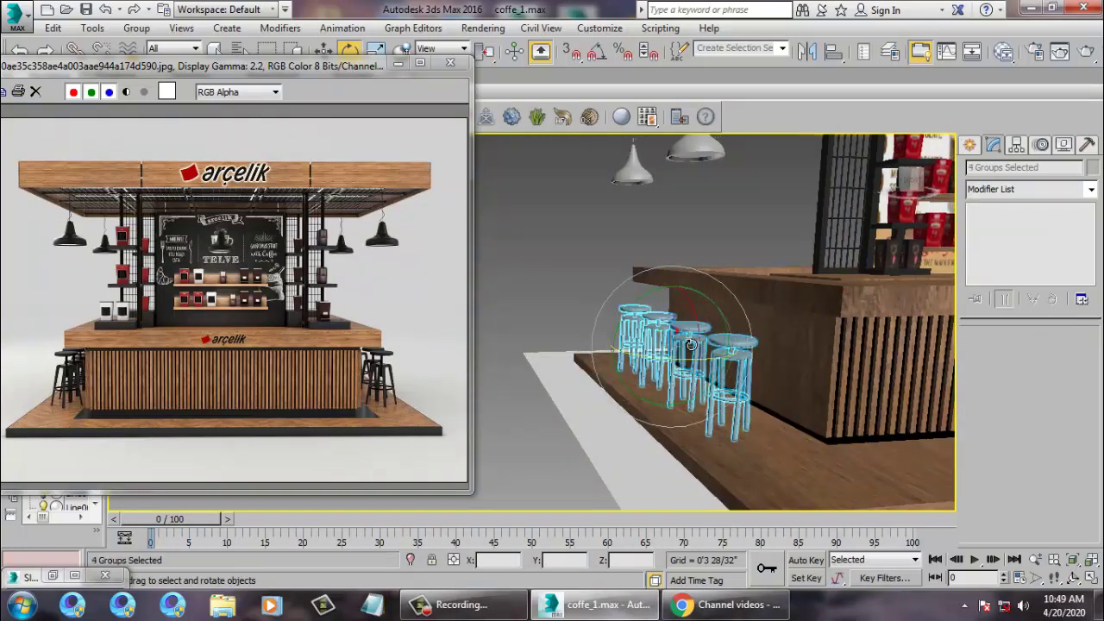
{"action": "key", "text": "m"}
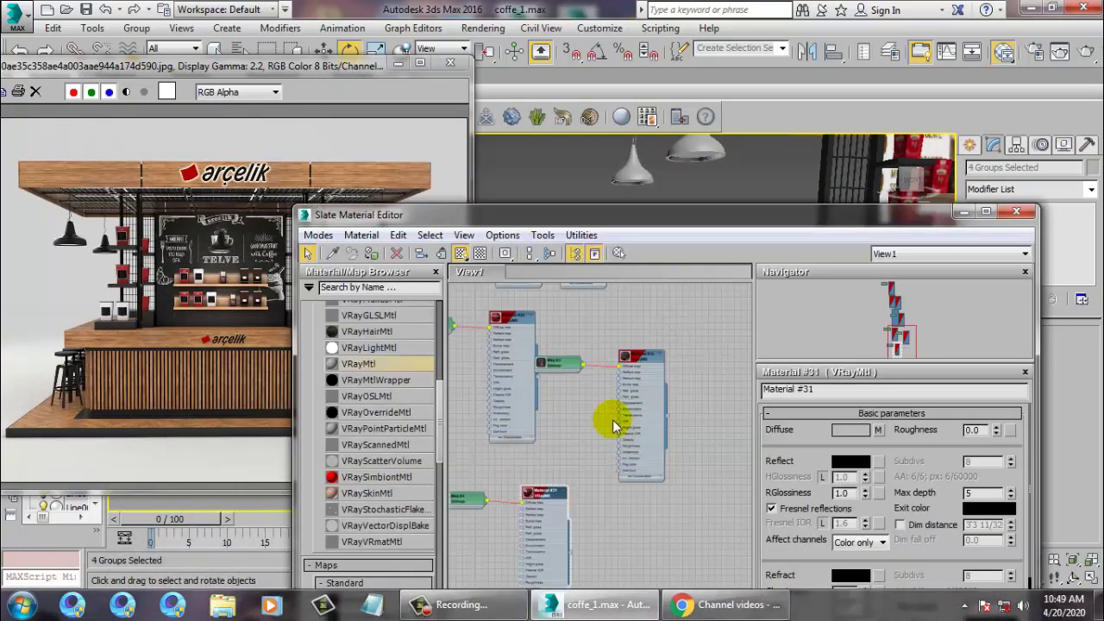
{"action": "middle_click_drag", "start_coordinate": [669, 441], "coordinate": [625, 383]}
{"action": "scroll", "coordinate": [641, 474], "scroll_direction": "up", "scroll_amount": 1}
{"action": "middle_click_drag", "start_coordinate": [641, 473], "coordinate": [673, 567]}
{"action": "middle_click_drag", "start_coordinate": [645, 352], "coordinate": [673, 517]}
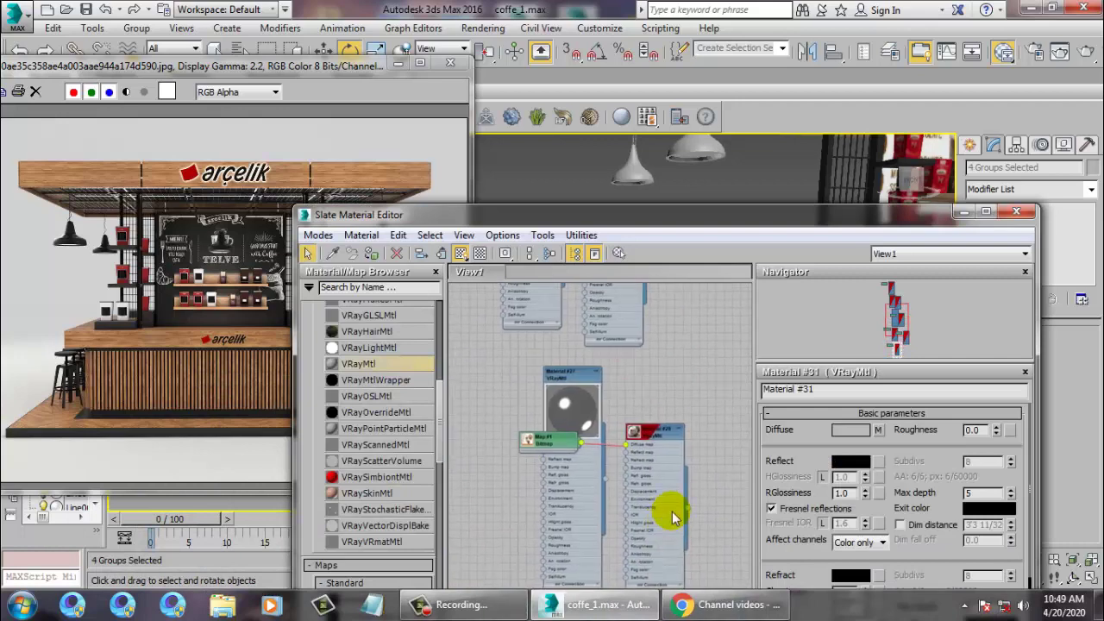
{"action": "scroll", "coordinate": [622, 457], "scroll_direction": "up", "scroll_amount": 1}
{"action": "scroll", "coordinate": [621, 465], "scroll_direction": "up", "scroll_amount": 1}
{"action": "left_click", "coordinate": [558, 358]}
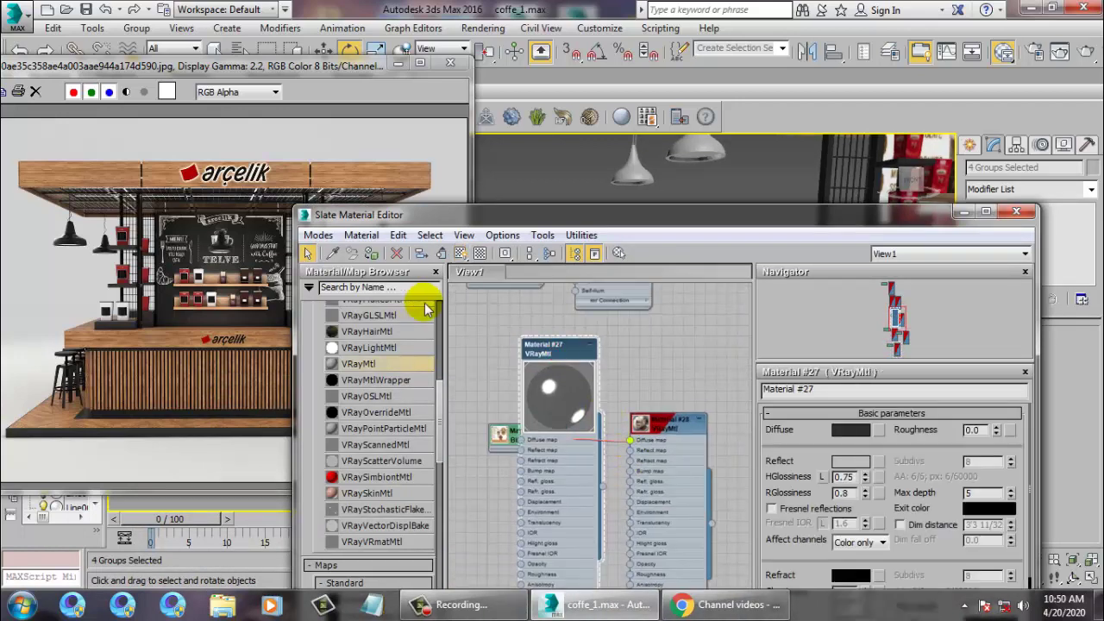
{"action": "left_click", "coordinate": [962, 214]}
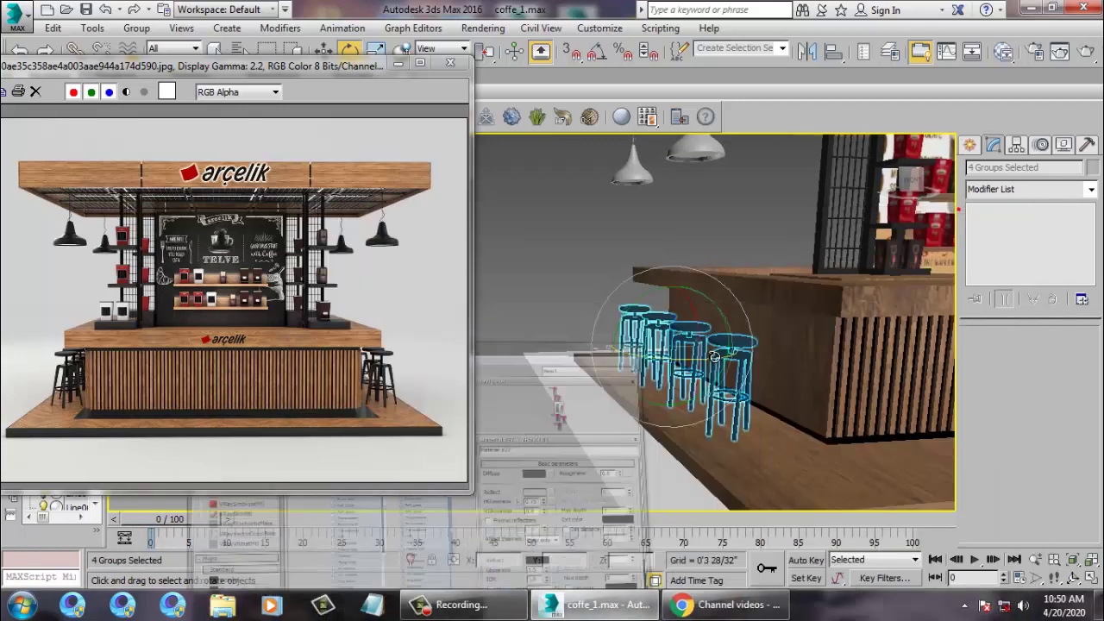
Assign Material #27 to the four bar stools on the right side of the stall and clear the selection.
{"action": "middle_click_drag", "start_coordinate": [735, 356], "coordinate": [606, 346]}
{"action": "middle_click_drag", "start_coordinate": [802, 362], "coordinate": [785, 297]}
{"action": "left_click_drag", "start_coordinate": [694, 369], "coordinate": [692, 364]}
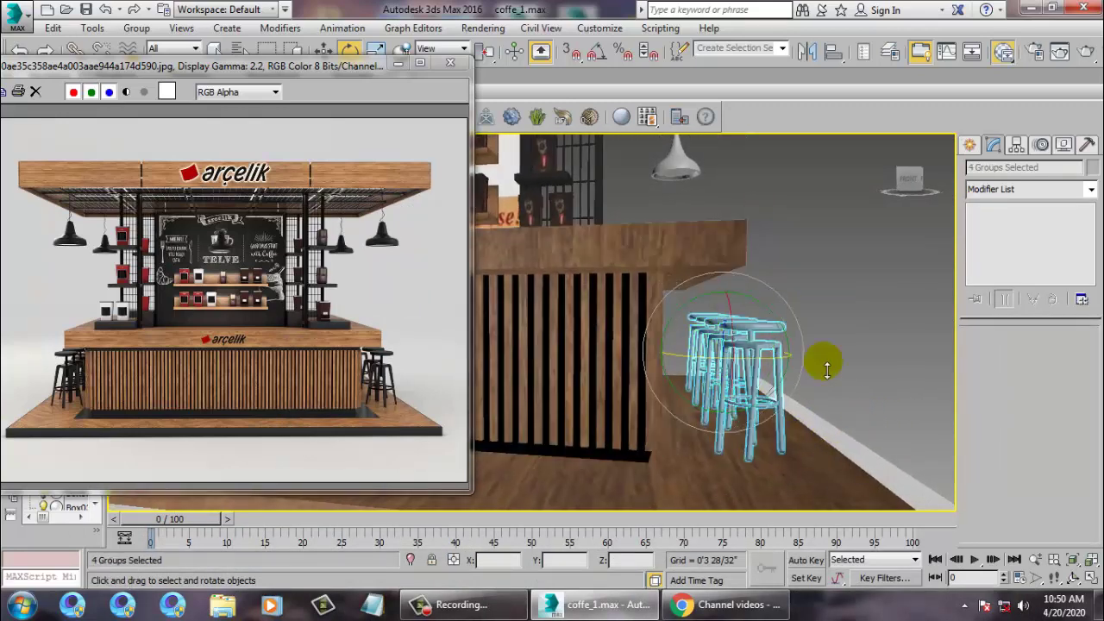
{"action": "key", "text": "m"}
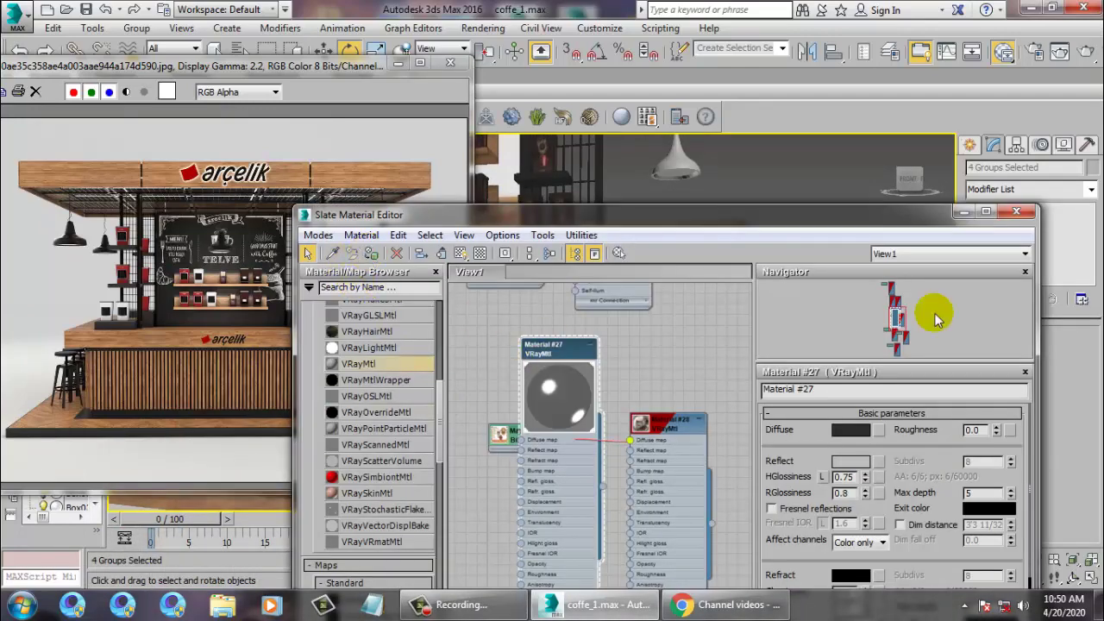
{"action": "left_click", "coordinate": [986, 211]}
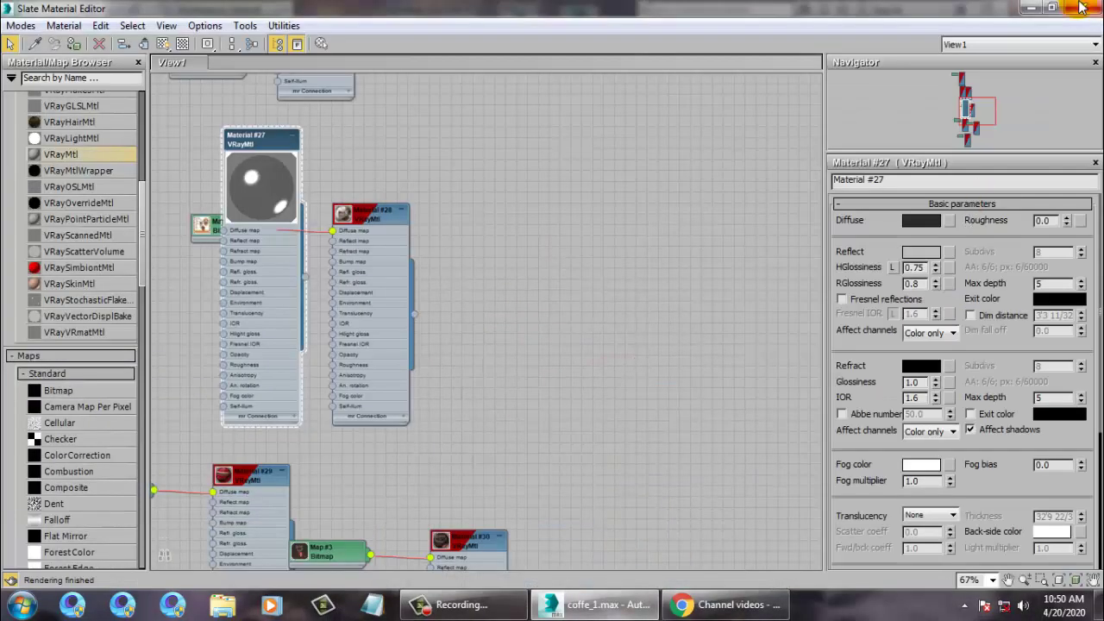
{"action": "left_click", "coordinate": [1033, 7]}
{"action": "scroll", "coordinate": [766, 371], "scroll_direction": "down", "scroll_amount": 7}
{"action": "middle_click_drag", "start_coordinate": [766, 371], "coordinate": [772, 438]}
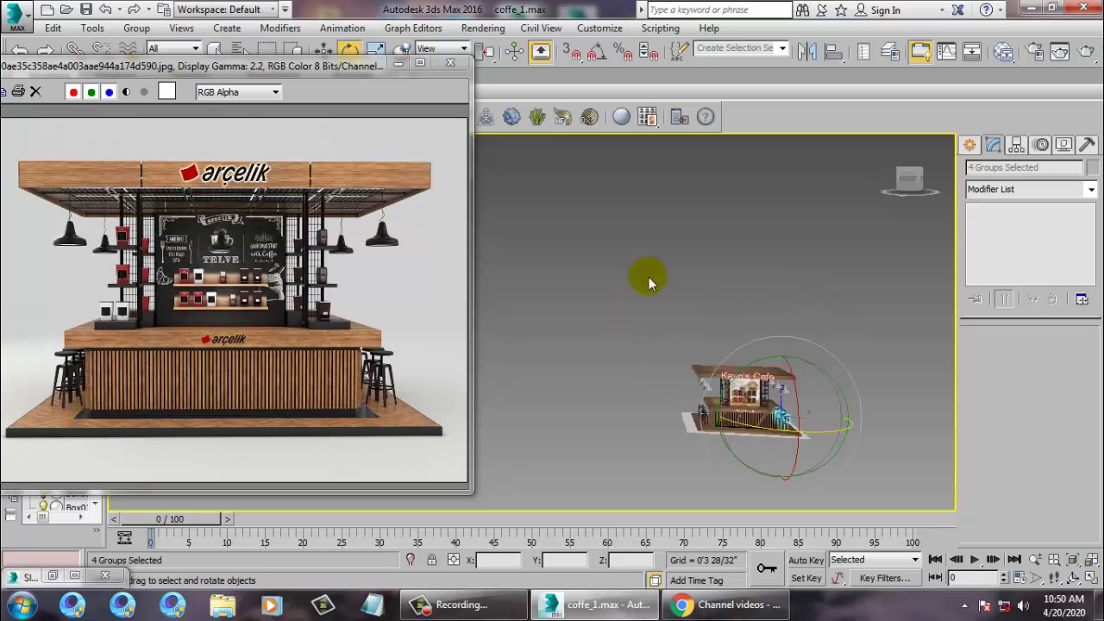
{"action": "left_click", "coordinate": [667, 261]}
Select all six pendant lamp shades hanging under the canopy, three on each side of the stall.
{"action": "middle_click_drag", "start_coordinate": [716, 346], "coordinate": [760, 343], "text": "alt"}
{"action": "scroll", "coordinate": [742, 389], "scroll_direction": "up", "scroll_amount": 10}
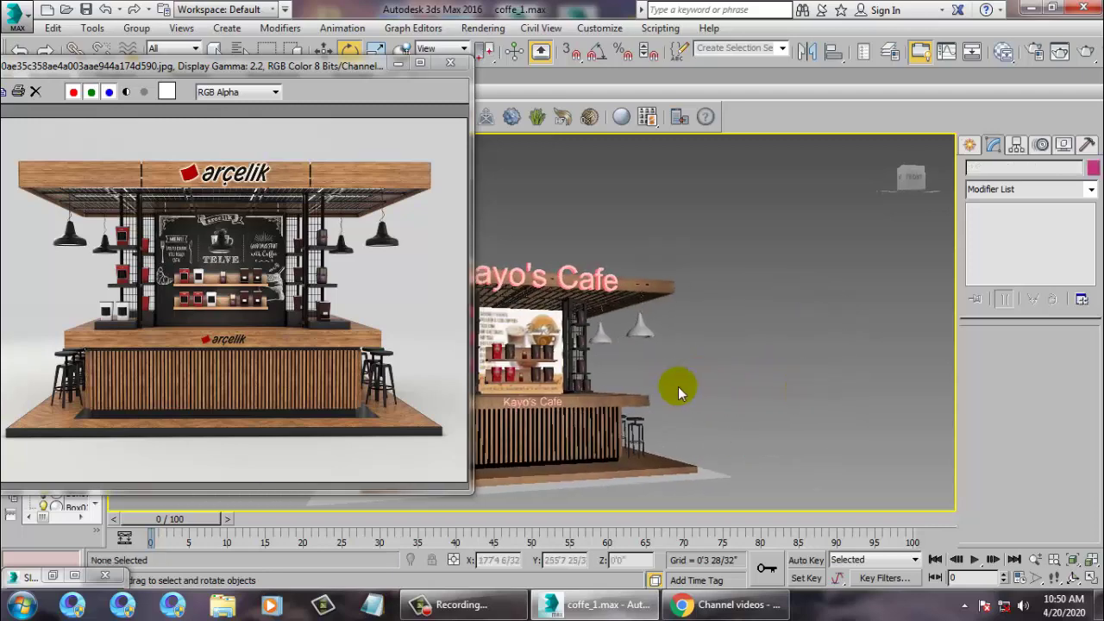
{"action": "middle_click_drag", "start_coordinate": [669, 406], "coordinate": [661, 323], "text": "alt"}
{"action": "left_click", "coordinate": [667, 332]}
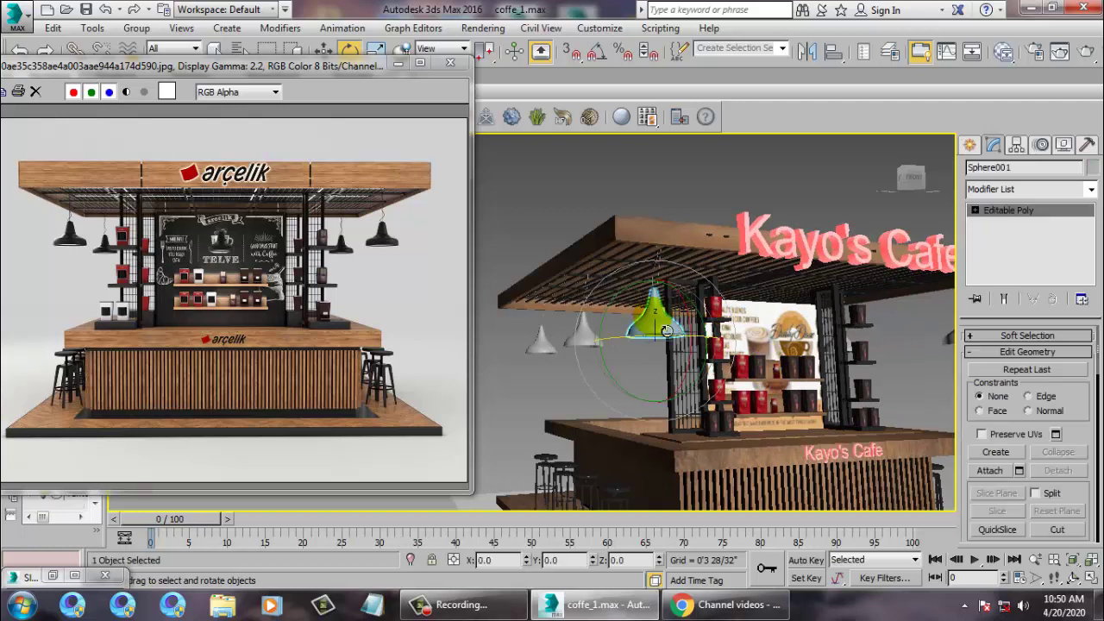
{"action": "left_click", "coordinate": [590, 337], "text": "ctrl"}
{"action": "left_click", "coordinate": [540, 348], "text": "ctrl"}
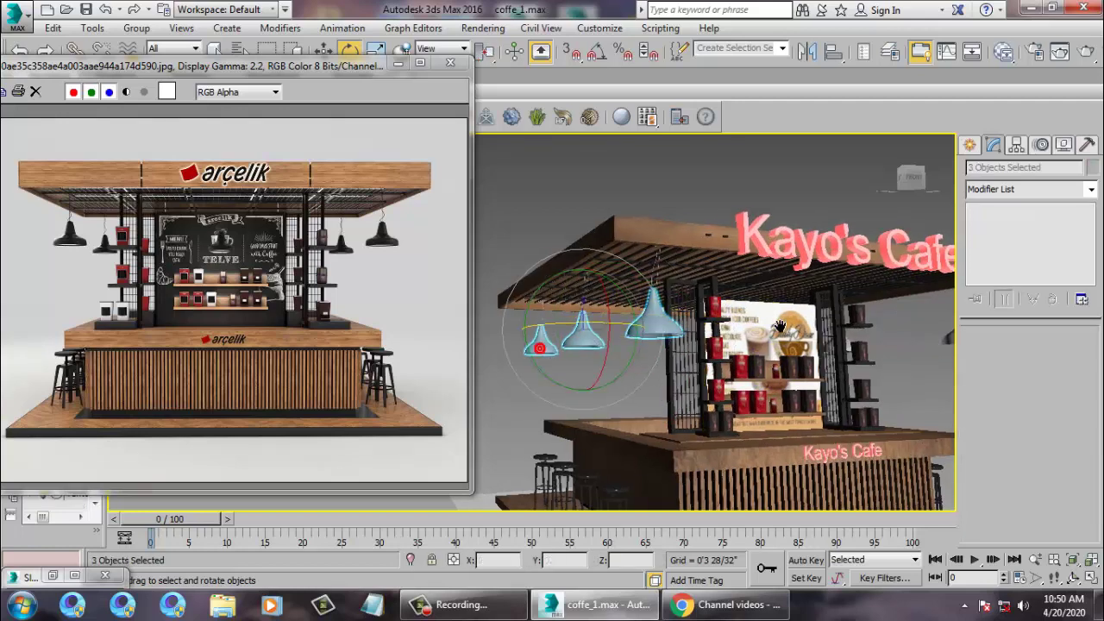
{"action": "middle_click_drag", "start_coordinate": [807, 334], "coordinate": [758, 360]}
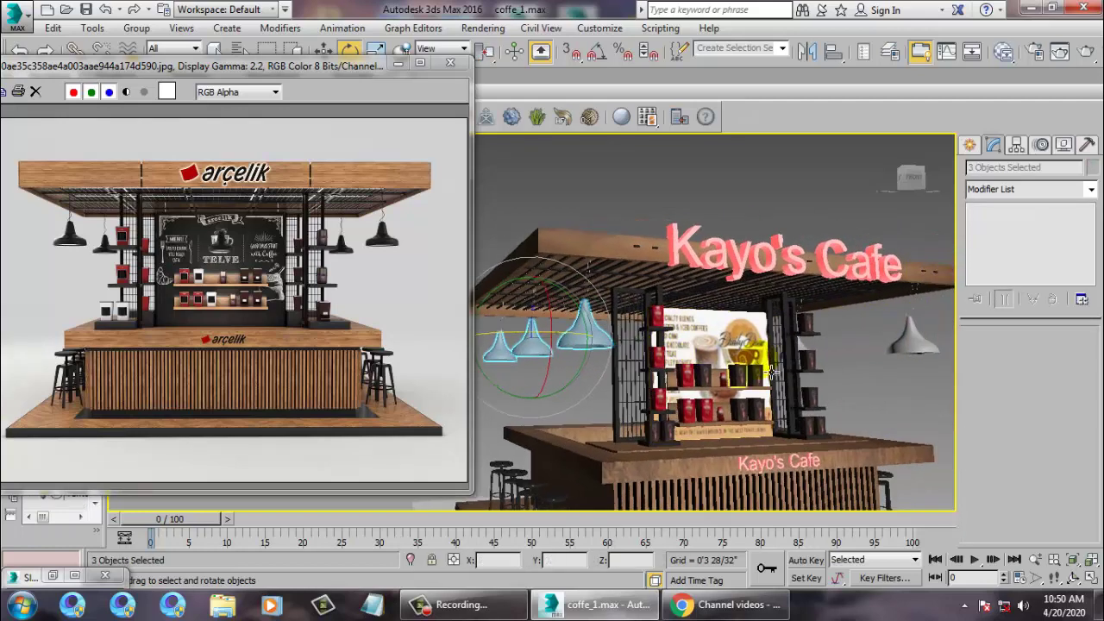
{"action": "left_click", "coordinate": [927, 348], "text": "ctrl"}
{"action": "middle_click_drag", "start_coordinate": [927, 348], "coordinate": [705, 345], "text": "alt"}
{"action": "left_click", "coordinate": [747, 339], "text": "ctrl"}
{"action": "left_click", "coordinate": [826, 339], "text": "ctrl"}
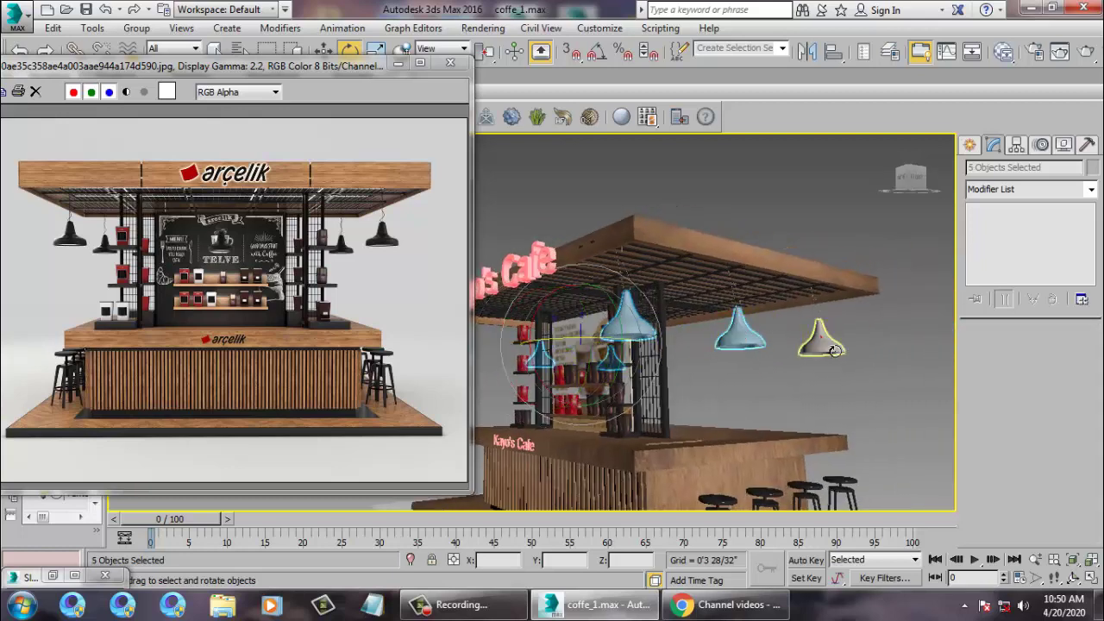
Create a new VRayMtl for the pendant lamps and set its Diffuse color to black.
{"action": "key", "text": "m"}
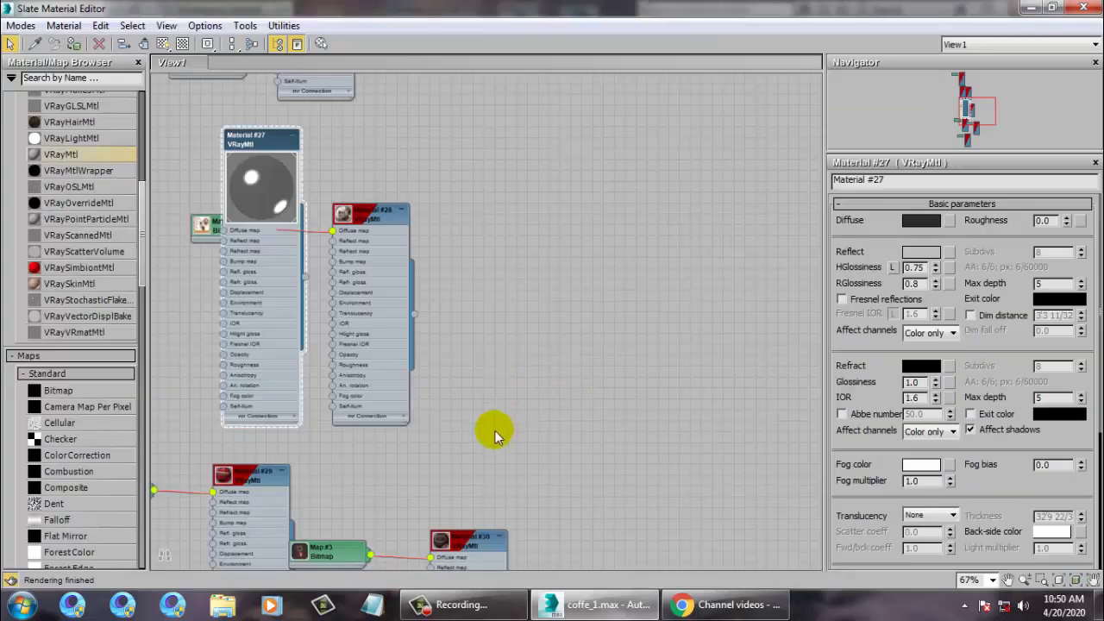
{"action": "middle_click_drag", "start_coordinate": [479, 444], "coordinate": [468, 386]}
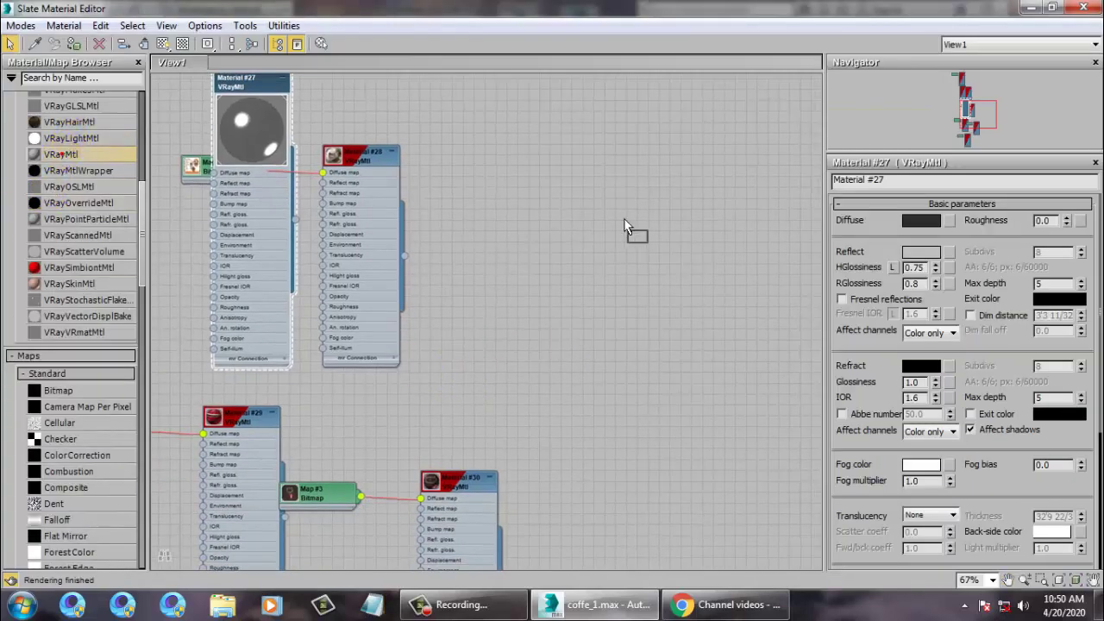
{"action": "left_click_drag", "start_coordinate": [626, 227], "coordinate": [623, 224]}
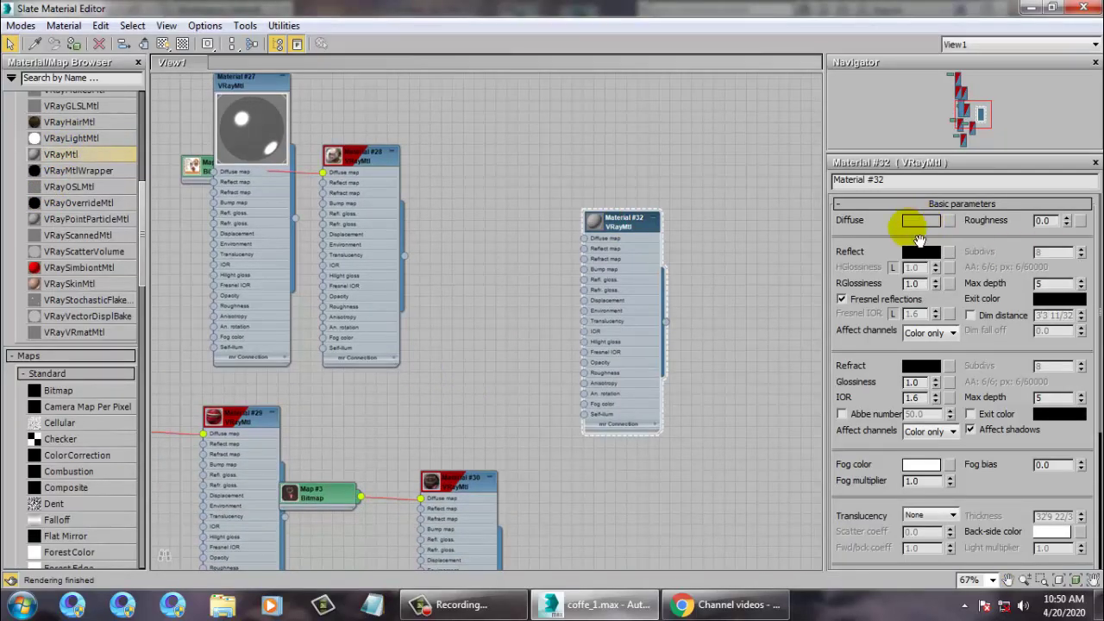
{"action": "left_click", "coordinate": [920, 222]}
{"action": "left_click_drag", "start_coordinate": [469, 141], "coordinate": [468, 105]}
{"action": "left_click", "coordinate": [595, 242]}
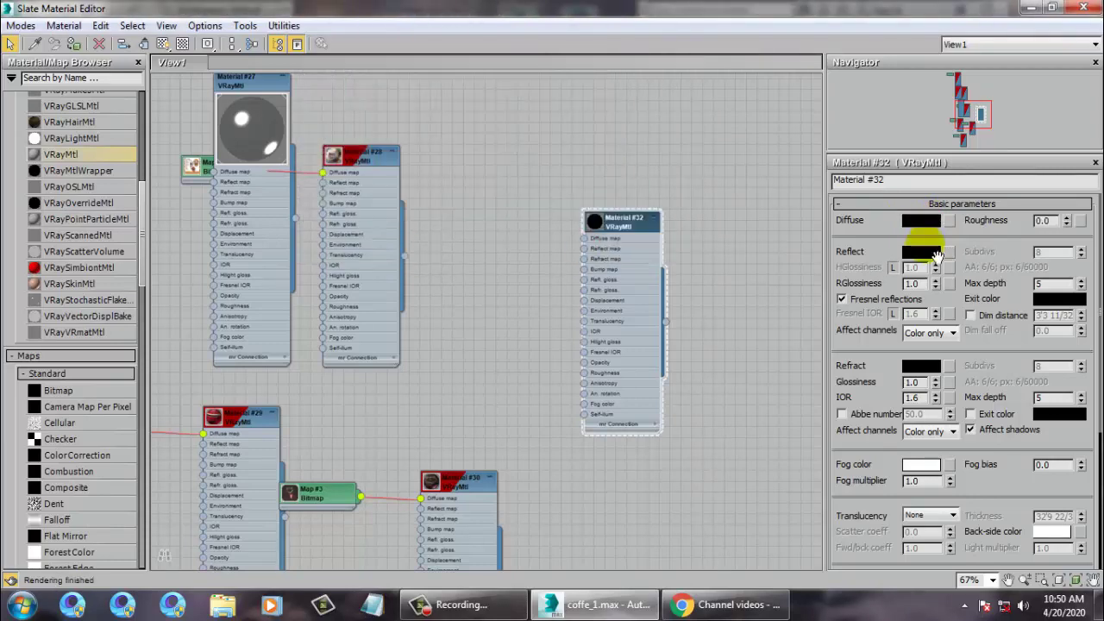
Set the lamp material's Reflect color to grey 146, disable Fresnel reflections, and set RGlossiness to 0.55.
{"action": "left_click", "coordinate": [921, 252]}
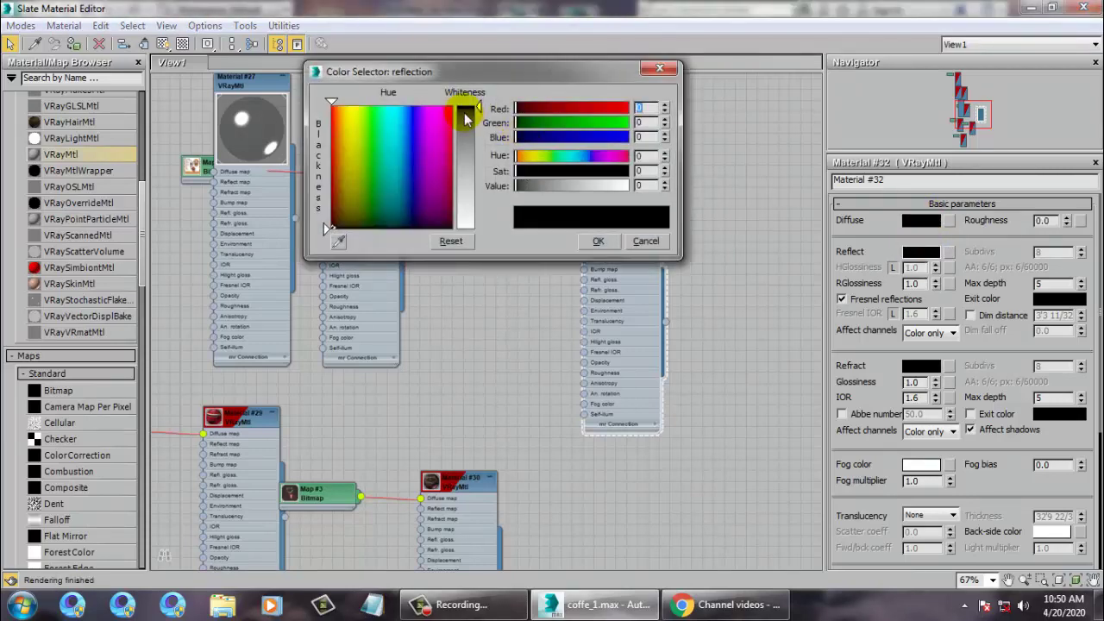
{"action": "left_click_drag", "start_coordinate": [466, 118], "coordinate": [472, 164]}
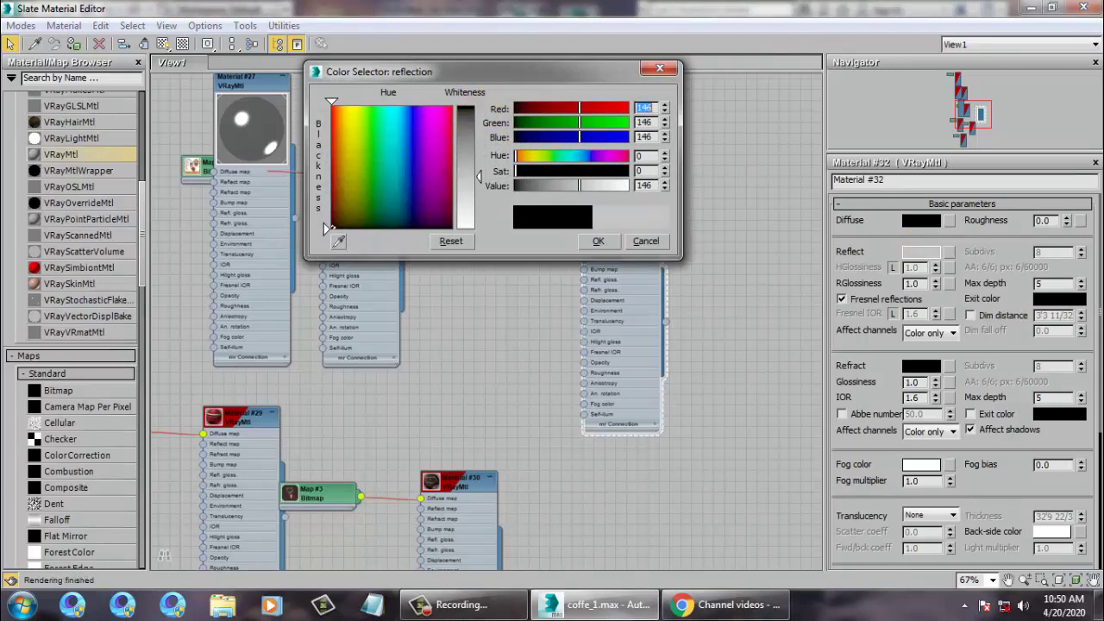
{"action": "left_click", "coordinate": [586, 244]}
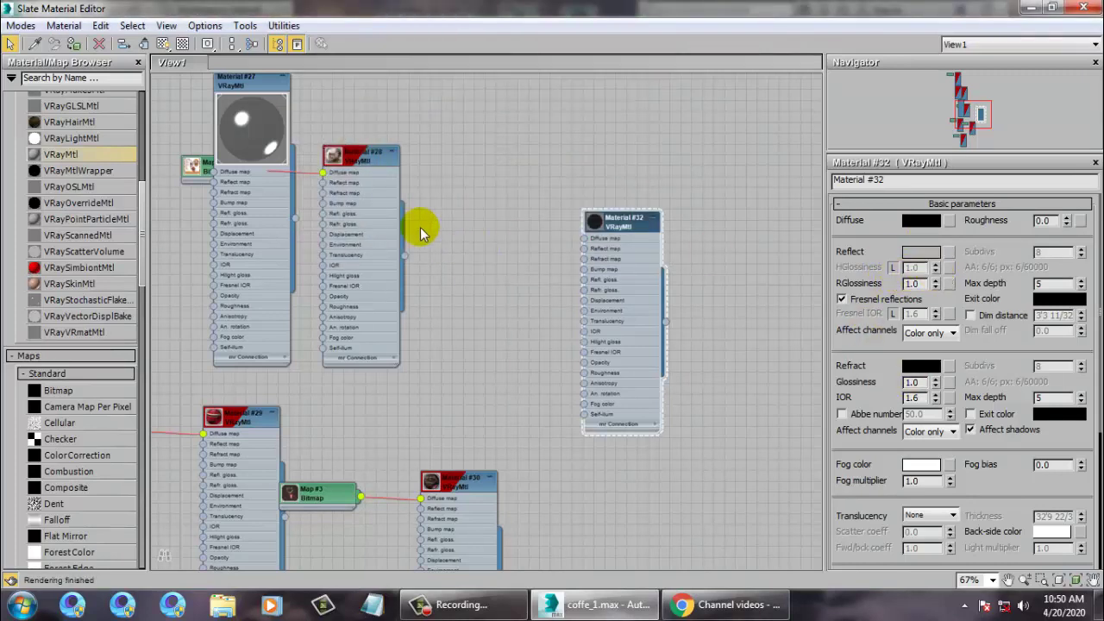
{"action": "double_click", "coordinate": [601, 220]}
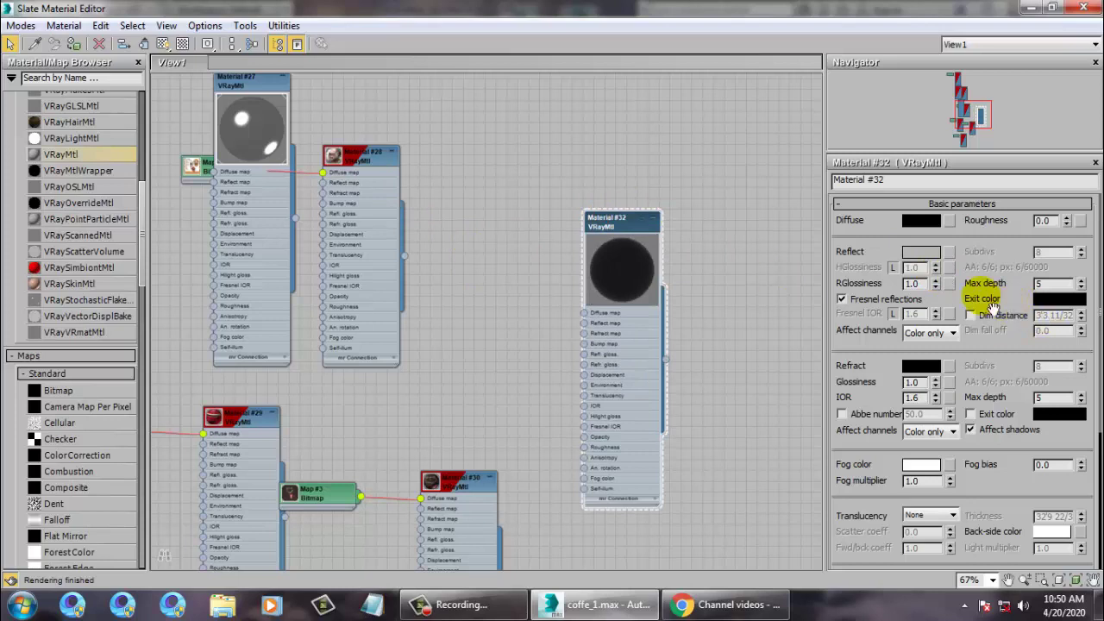
{"action": "left_click", "coordinate": [863, 299]}
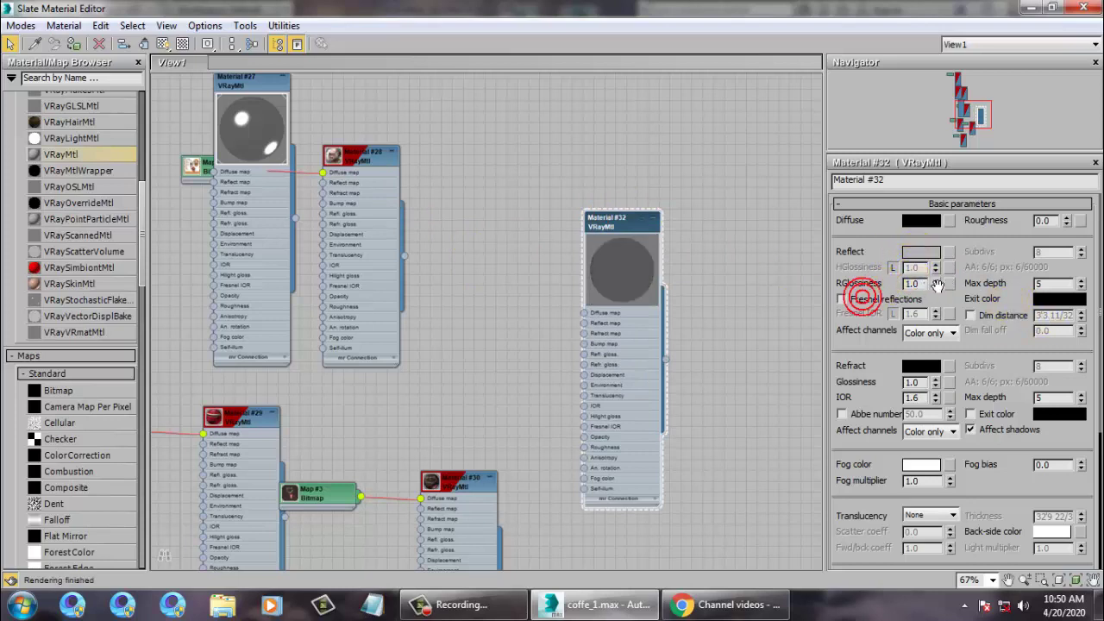
{"action": "mouse_move", "coordinate": [954, 327]}
{"action": "left_mouse_down"}
{"action": "mouse_move", "coordinate": [953, 343]}
{"action": "mouse_move", "coordinate": [957, 307]}
{"action": "mouse_move", "coordinate": [945, 344]}
{"action": "left_mouse_up"}
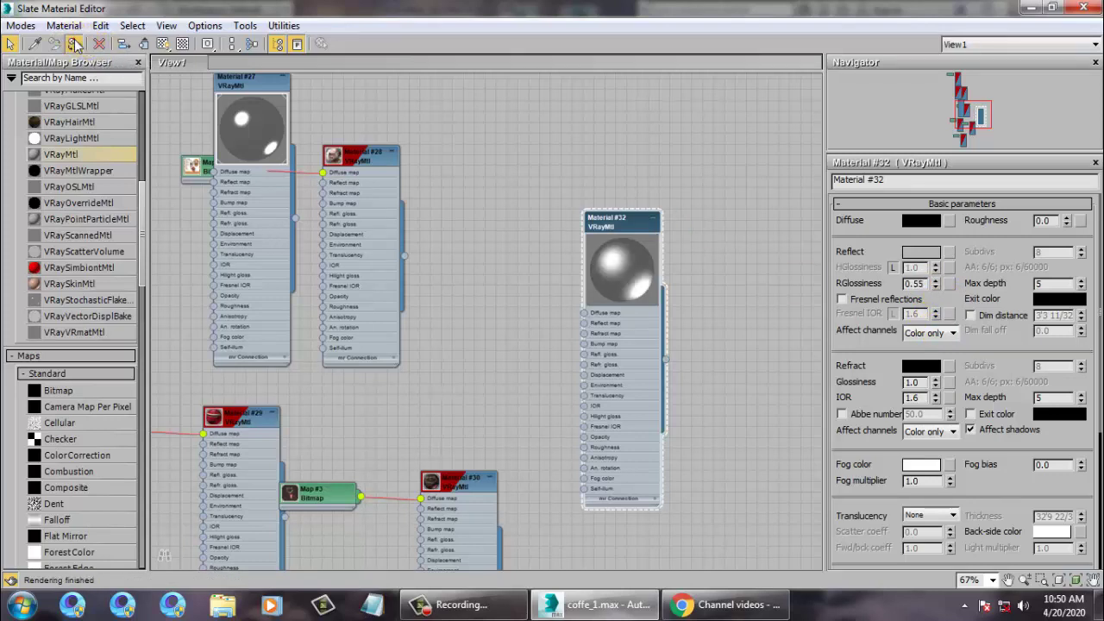
Inspect the black pendant lamps and the cords they hang from under the canopy at several angles.
{"action": "left_click", "coordinate": [1032, 8]}
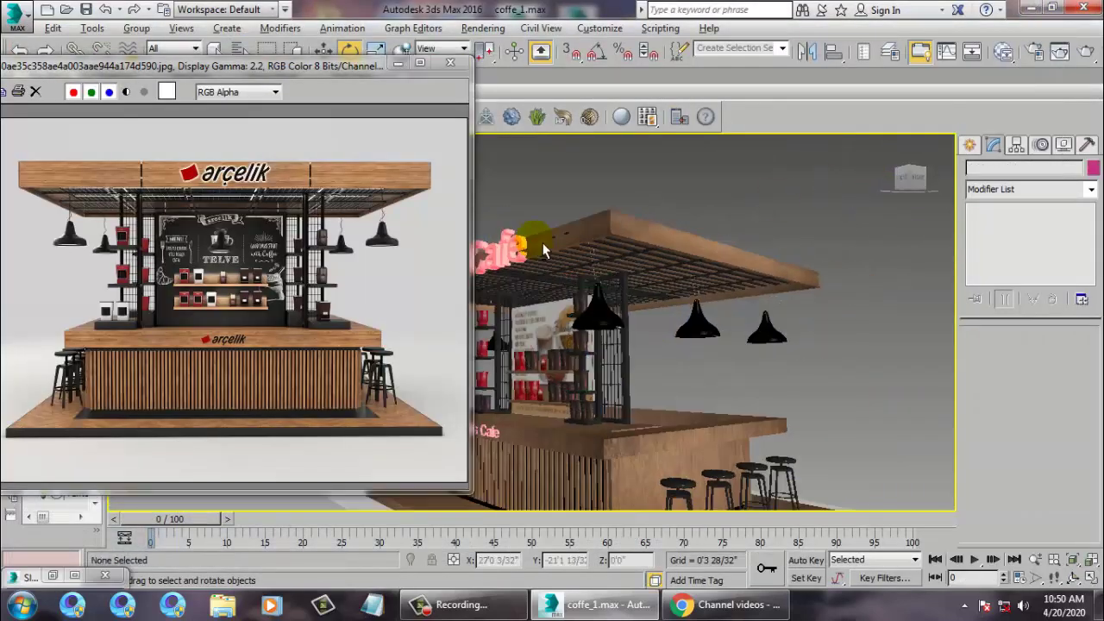
{"action": "middle_click_drag", "start_coordinate": [543, 250], "coordinate": [817, 281], "text": "alt"}
{"action": "scroll", "coordinate": [717, 318], "scroll_direction": "down", "scroll_amount": 5}
{"action": "middle_click_drag", "start_coordinate": [717, 318], "coordinate": [754, 312]}
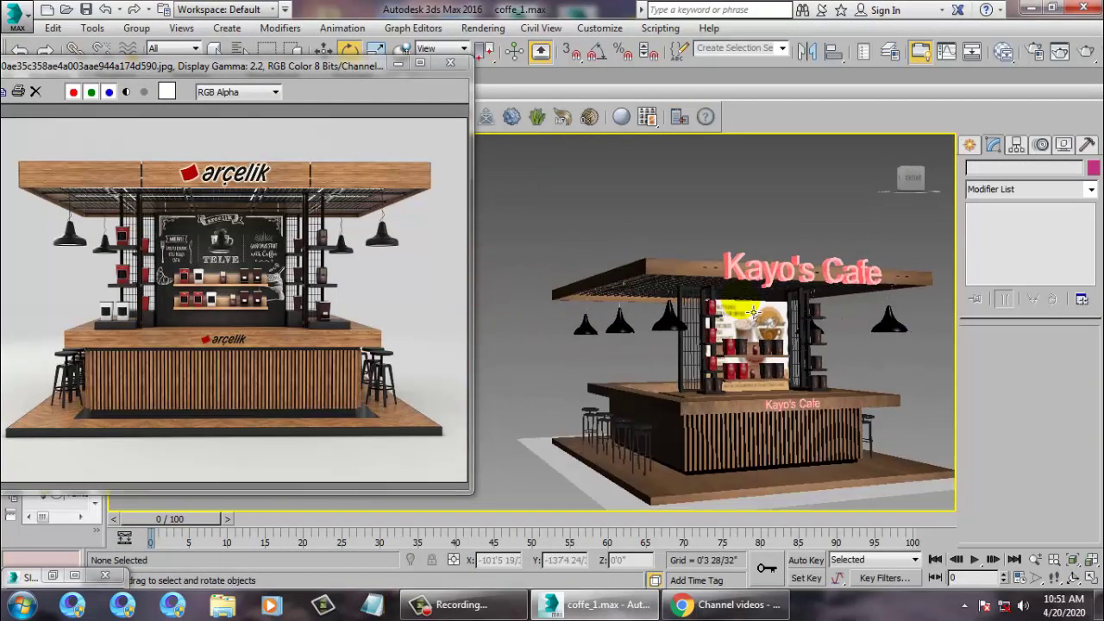
{"action": "scroll", "coordinate": [753, 312], "scroll_direction": "up", "scroll_amount": 10}
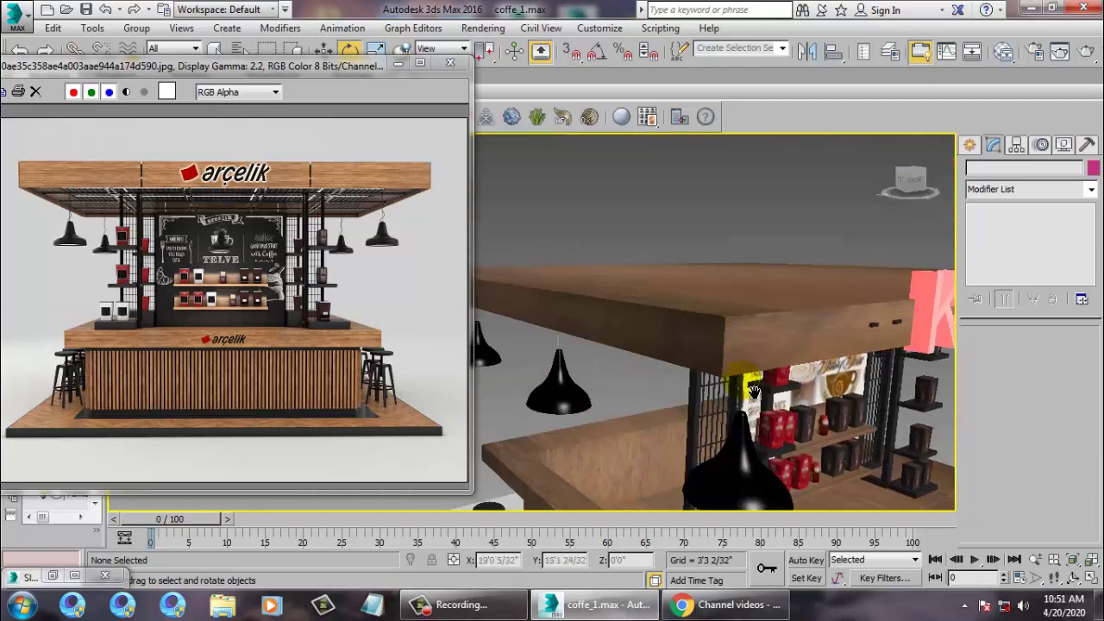
{"action": "middle_click_drag", "start_coordinate": [753, 392], "coordinate": [799, 279], "text": "alt"}
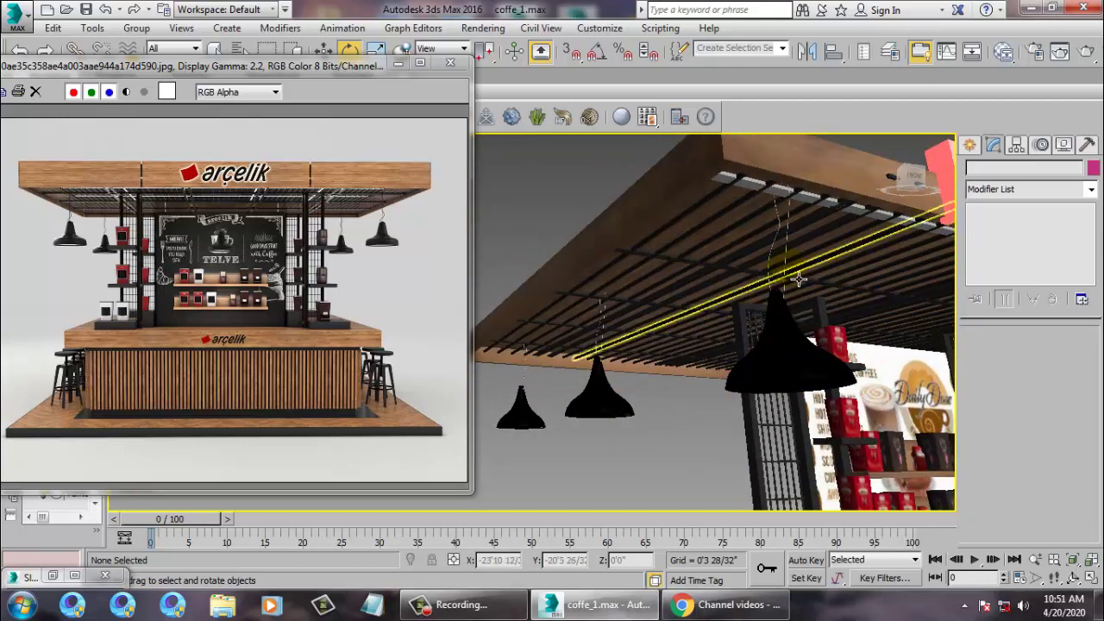
{"action": "left_click", "coordinate": [799, 278]}
{"action": "scroll", "coordinate": [796, 269], "scroll_direction": "down", "scroll_amount": 8}
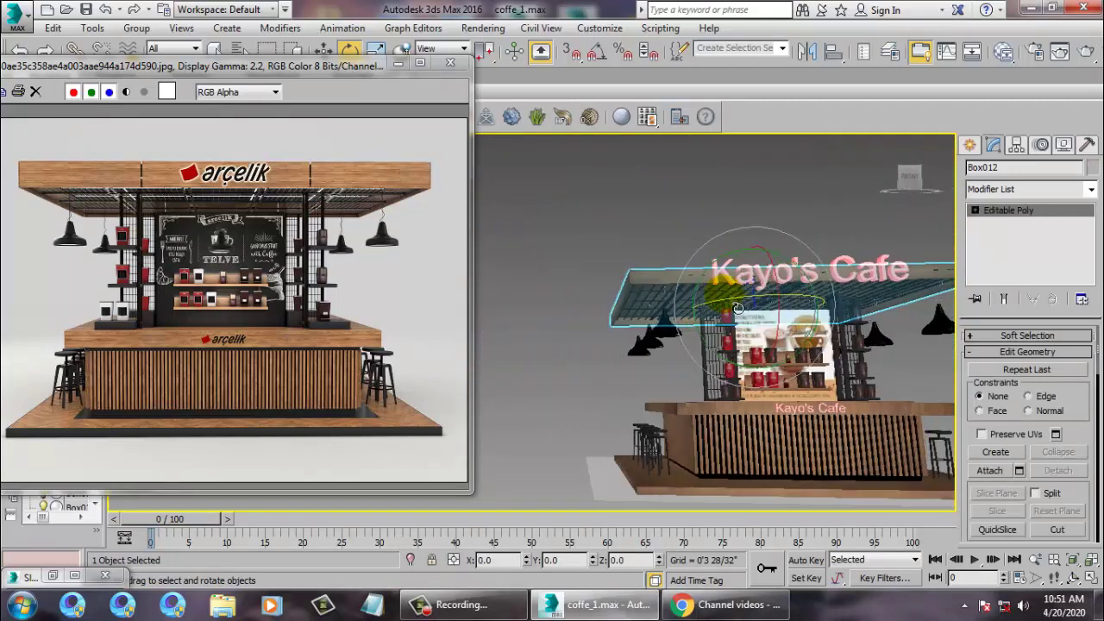
Select the six thin cords that hold the pendant lamps under both sides of the canopy.
{"action": "key", "text": "alt+w"}
{"action": "middle_click_drag", "start_coordinate": [815, 252], "coordinate": [858, 202]}
{"action": "key", "text": "alt+w"}
{"action": "middle_click_drag", "start_coordinate": [515, 306], "coordinate": [714, 313]}
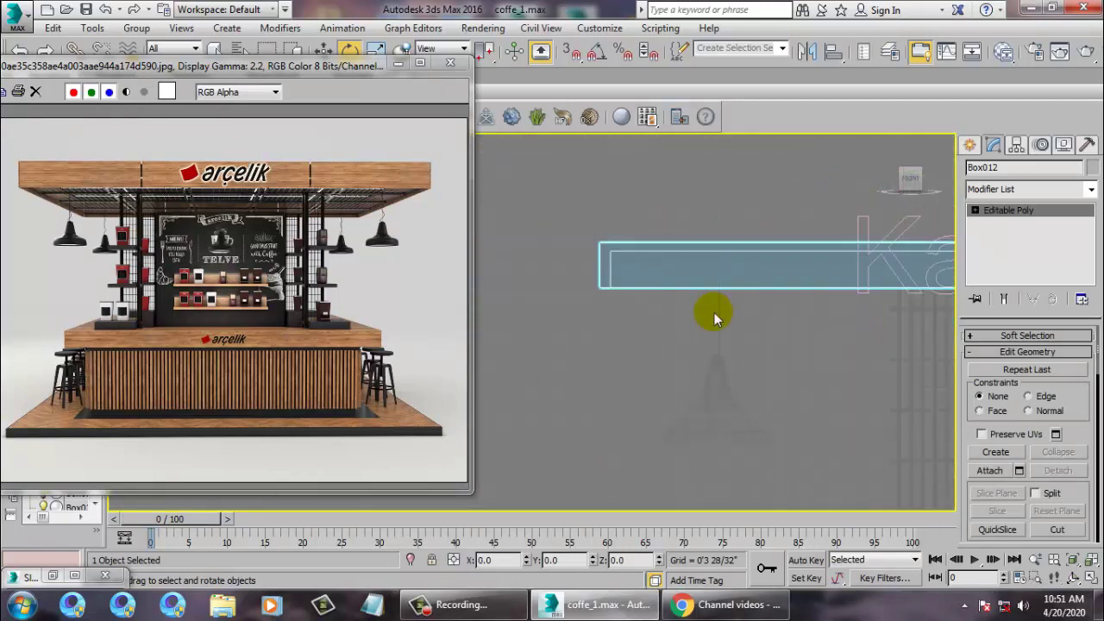
{"action": "left_click_drag", "start_coordinate": [785, 313], "coordinate": [788, 314]}
{"action": "key", "text": "i"}
{"action": "mouse_move", "coordinate": [777, 348]}
{"action": "middle_mouse_down"}
{"action": "mouse_move", "coordinate": [512, 383]}
{"action": "mouse_move", "coordinate": [474, 351]}
{"action": "mouse_move", "coordinate": [772, 352]}
{"action": "middle_mouse_up"}
{"action": "left_click_drag", "start_coordinate": [699, 336], "coordinate": [695, 336], "text": "ctrl"}
{"action": "key", "text": "alt+w"}
{"action": "middle_click", "coordinate": [799, 395]}
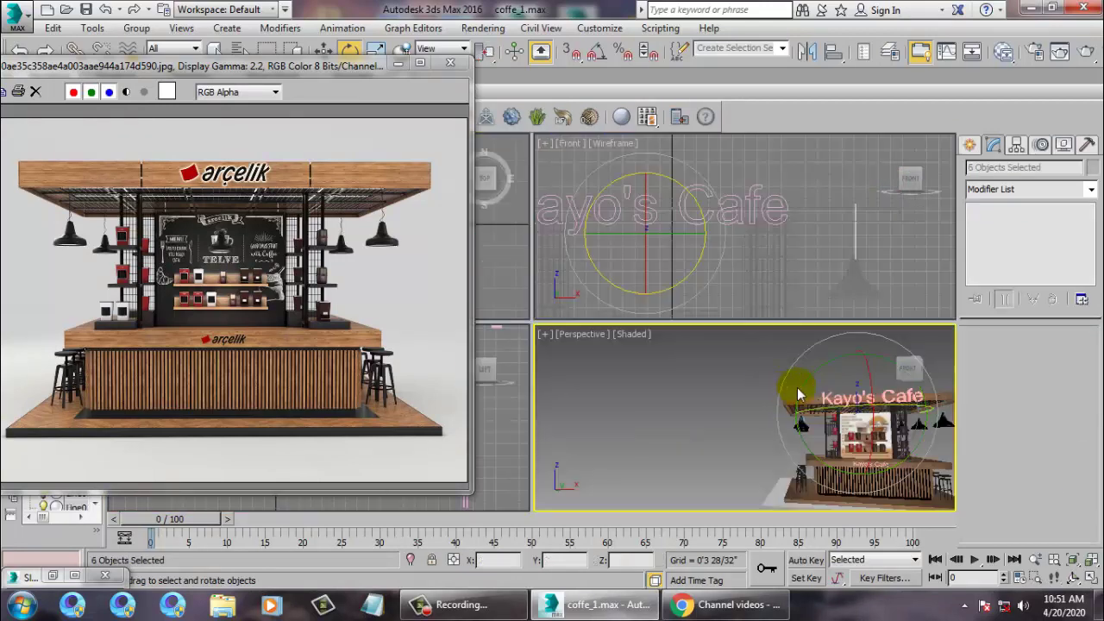
{"action": "key", "text": "alt+w"}
{"action": "middle_click_drag", "start_coordinate": [811, 371], "coordinate": [757, 369], "text": "alt"}
{"action": "scroll", "coordinate": [747, 365], "scroll_direction": "up", "scroll_amount": 3}
Create a VRayMtl with a black Diffuse color, assign it to the selected lamp cords and show it in the viewport.
{"action": "key", "text": "m"}
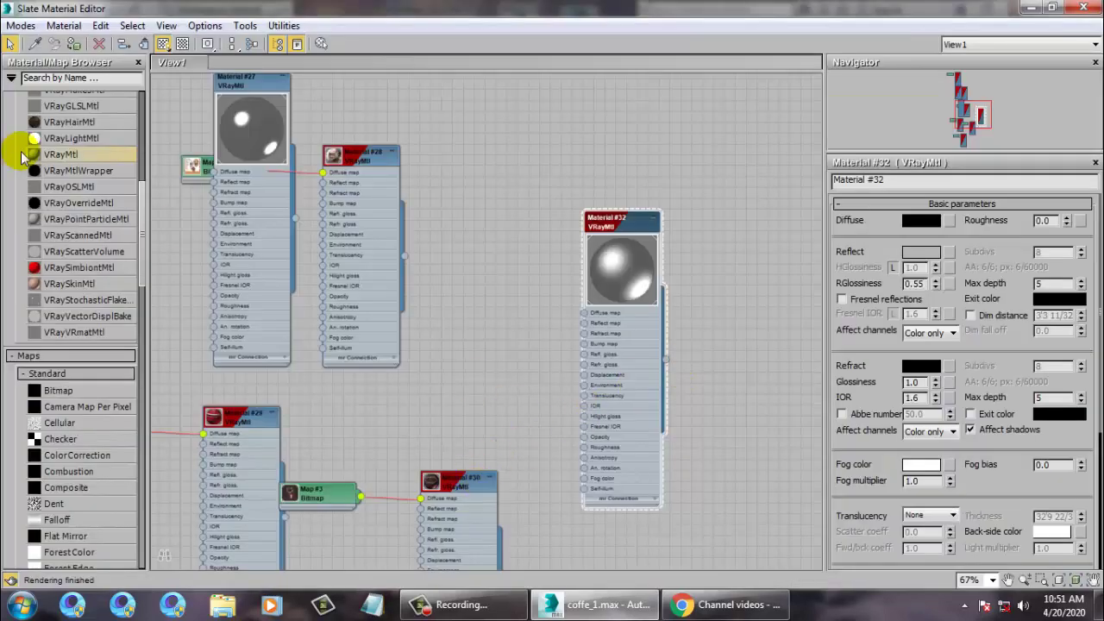
{"action": "left_click_drag", "start_coordinate": [705, 280], "coordinate": [695, 238]}
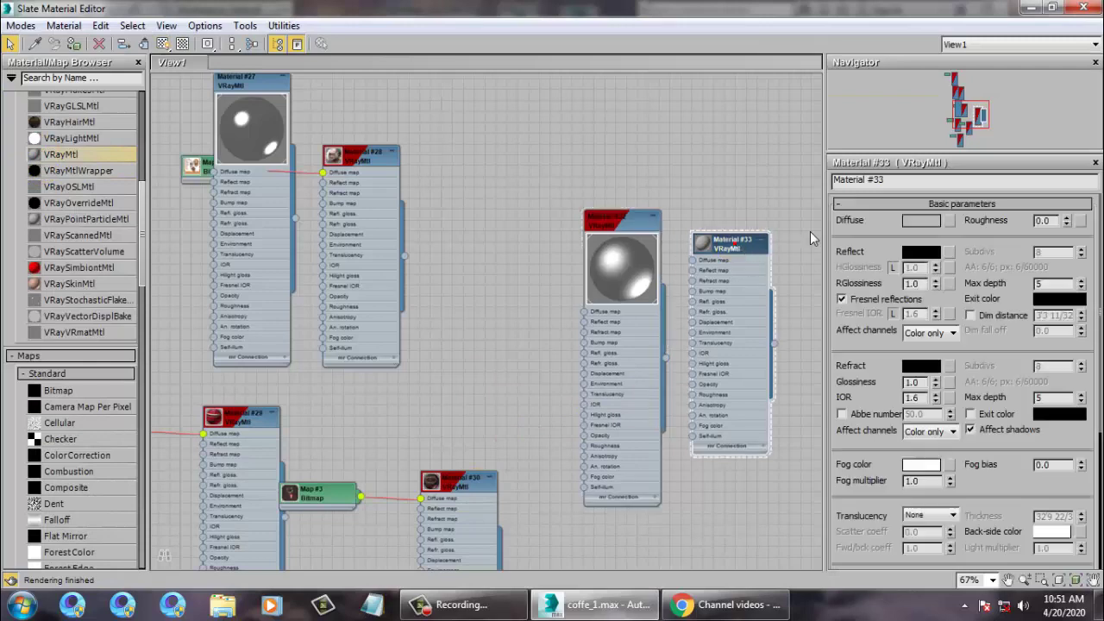
{"action": "left_click", "coordinate": [927, 217]}
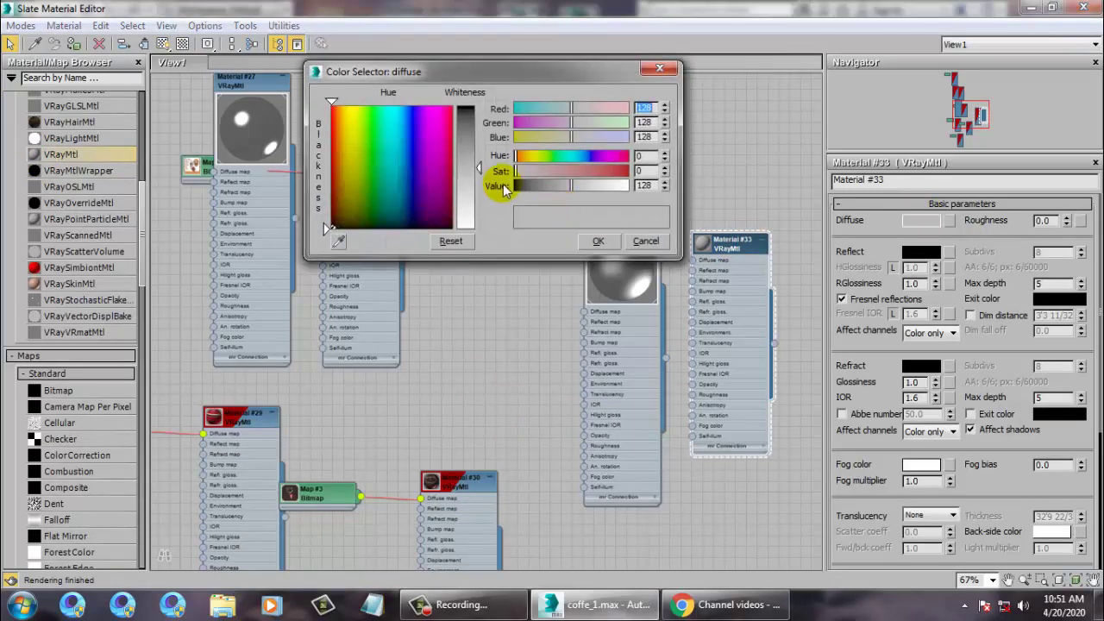
{"action": "left_click_drag", "start_coordinate": [482, 168], "coordinate": [480, 106]}
{"action": "left_click", "coordinate": [599, 243]}
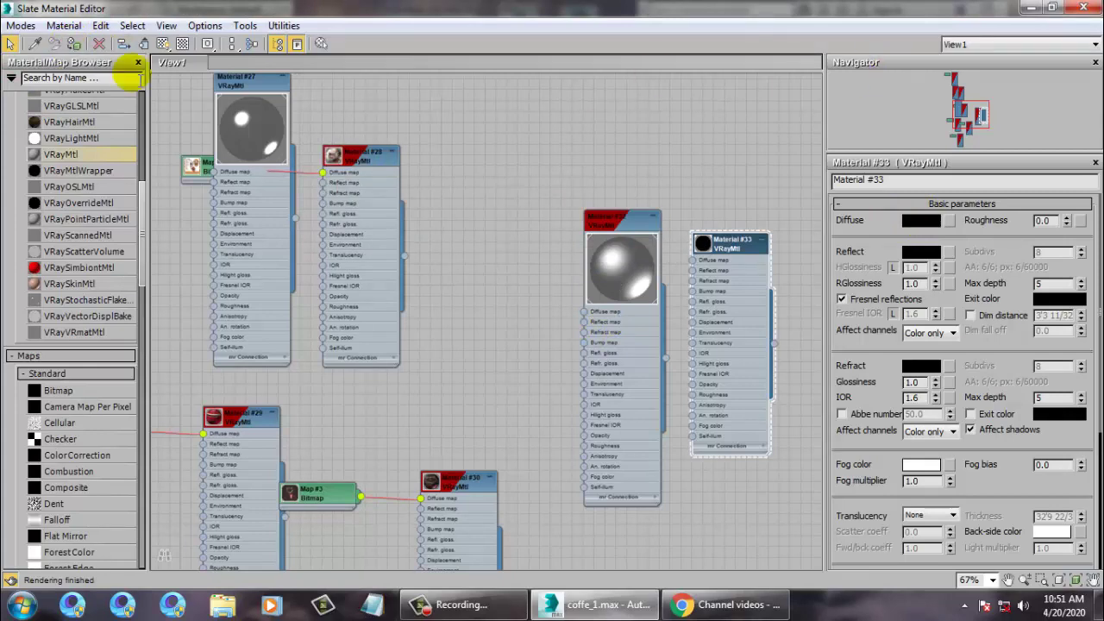
{"action": "left_click", "coordinate": [161, 43]}
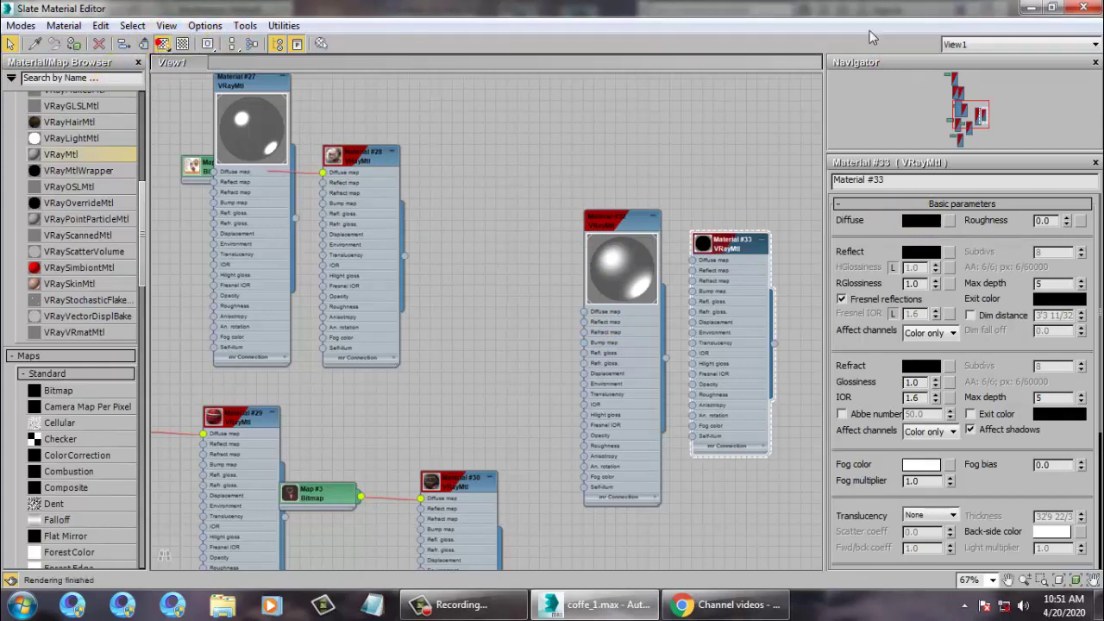
{"action": "left_click", "coordinate": [1023, 7]}
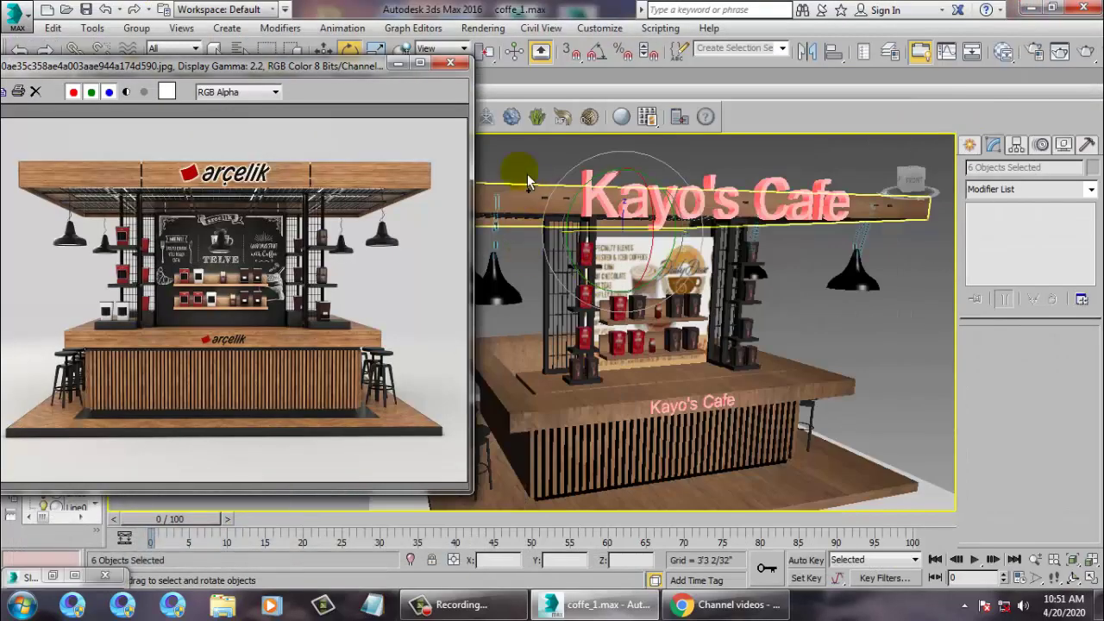
Add a VRaySun in the Left view, placed high in front of the stall and aimed diagonally down at its base.
{"action": "left_click", "coordinate": [399, 63]}
{"action": "middle_click_drag", "start_coordinate": [889, 311], "coordinate": [681, 296]}
{"action": "left_click", "coordinate": [968, 145]}
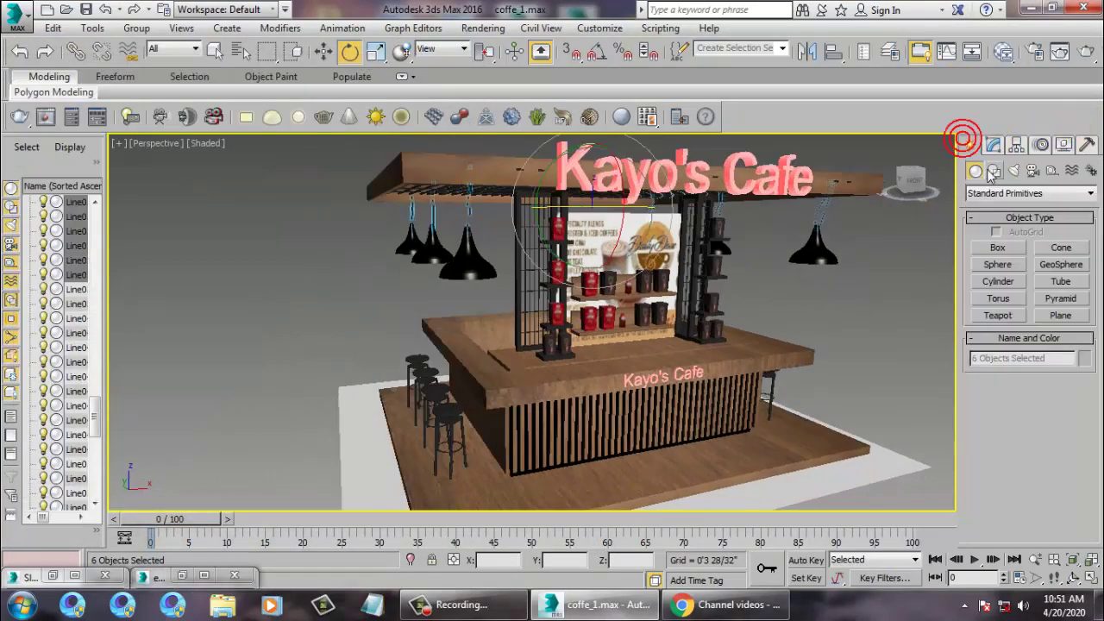
{"action": "left_click", "coordinate": [1014, 169]}
{"action": "left_click", "coordinate": [1027, 193]}
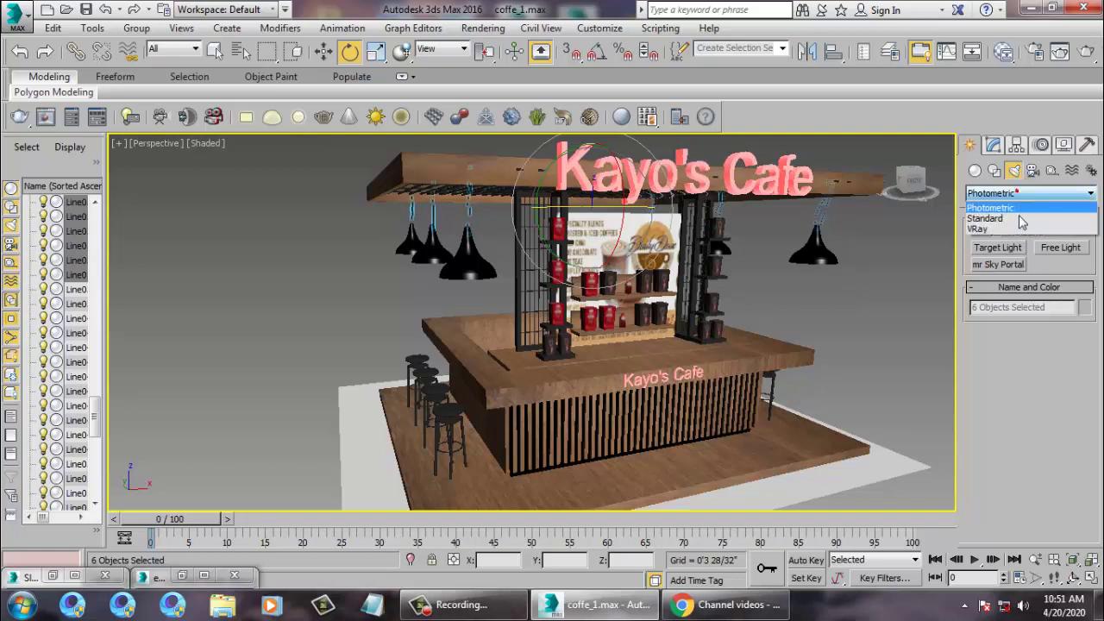
{"action": "left_click", "coordinate": [1015, 229]}
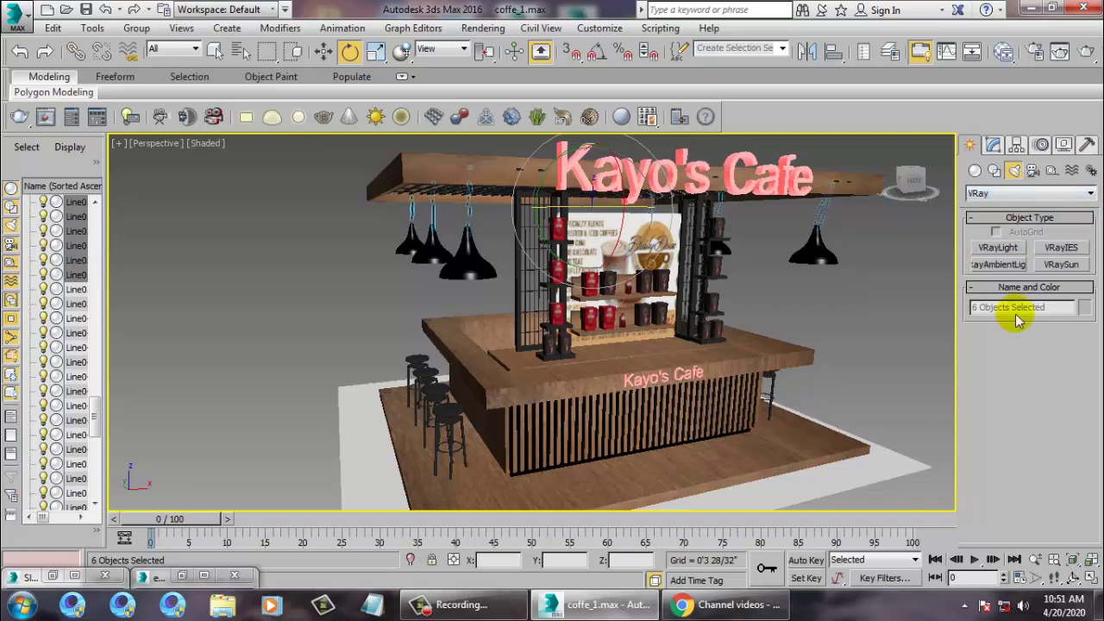
{"action": "left_click", "coordinate": [1061, 265]}
{"action": "key", "text": "alt+w"}
{"action": "left_click", "coordinate": [806, 227]}
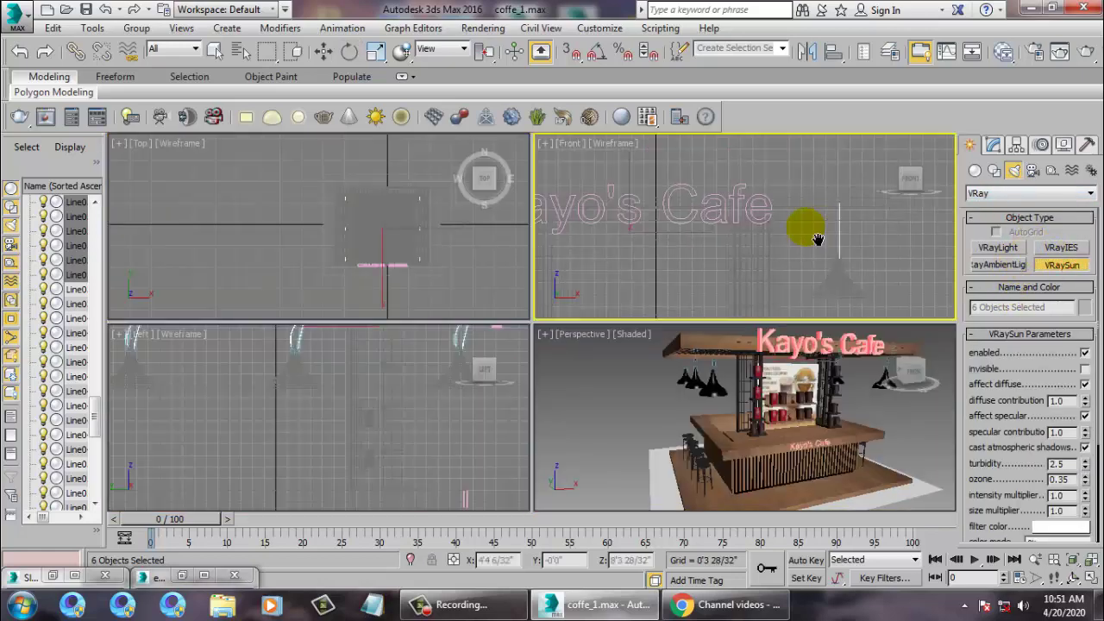
{"action": "left_click", "coordinate": [345, 405]}
{"action": "key", "text": "alt+w"}
{"action": "middle_click_drag", "start_coordinate": [553, 384], "coordinate": [522, 351]}
{"action": "left_click_drag", "start_coordinate": [676, 183], "coordinate": [363, 388]}
{"action": "left_click", "coordinate": [604, 355]}
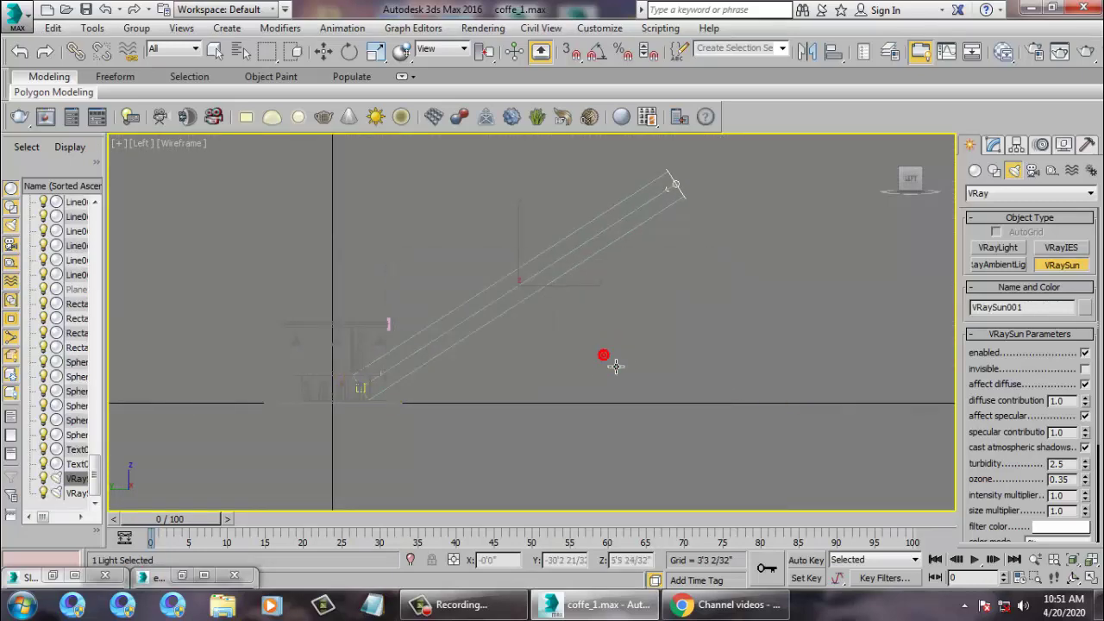
{"action": "right_click", "coordinate": [614, 365]}
Set the Perspective viewport's shading to Realistic to preview the sunlight on the stall.
{"action": "key", "text": "alt+w"}
{"action": "right_click", "coordinate": [771, 421]}
{"action": "key", "text": "alt+w"}
{"action": "middle_click_drag", "start_coordinate": [771, 422], "coordinate": [757, 423], "text": "alt"}
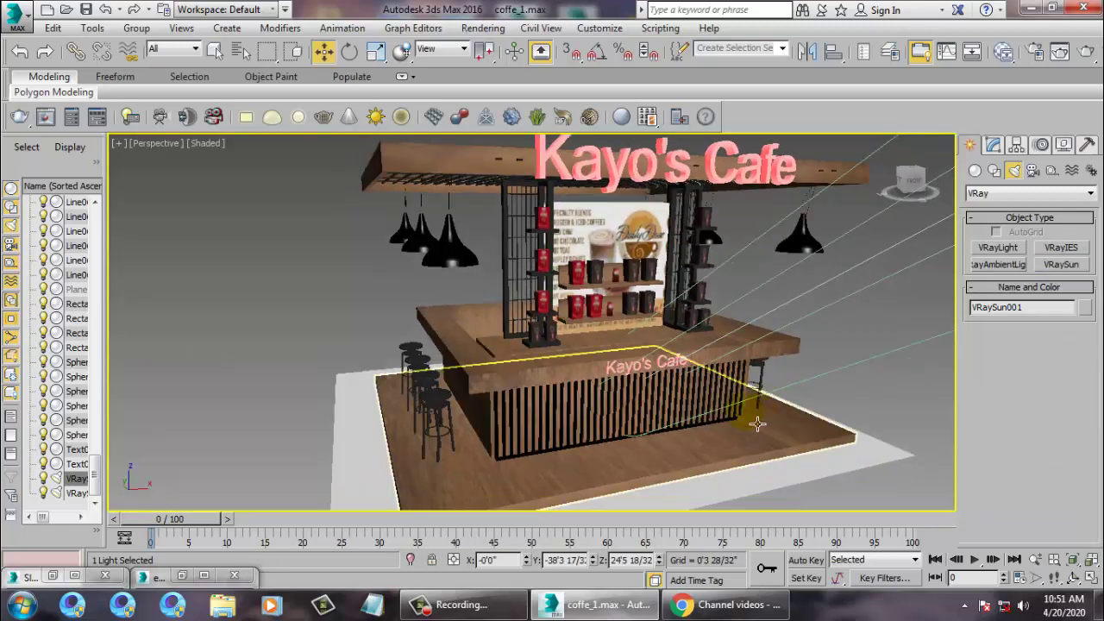
{"action": "left_click", "coordinate": [205, 143]}
{"action": "left_click", "coordinate": [256, 159]}
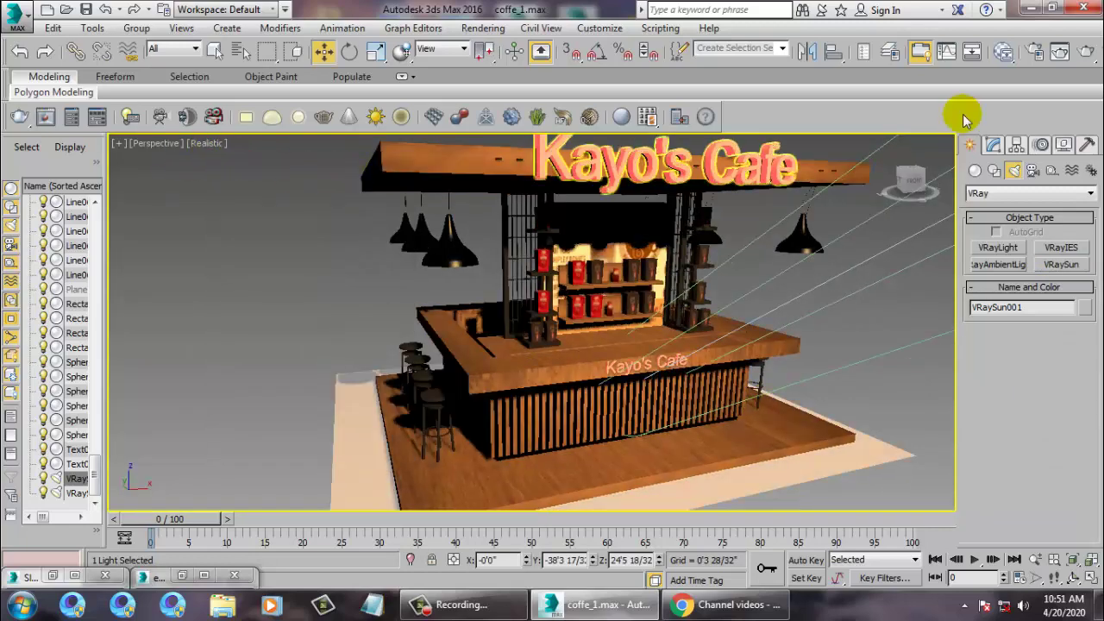
Give the VRaySun a pale warm filter color, an intensity multiplier of 0.3 and a photon emit radius of about 16'8".
{"action": "left_click", "coordinate": [994, 145]}
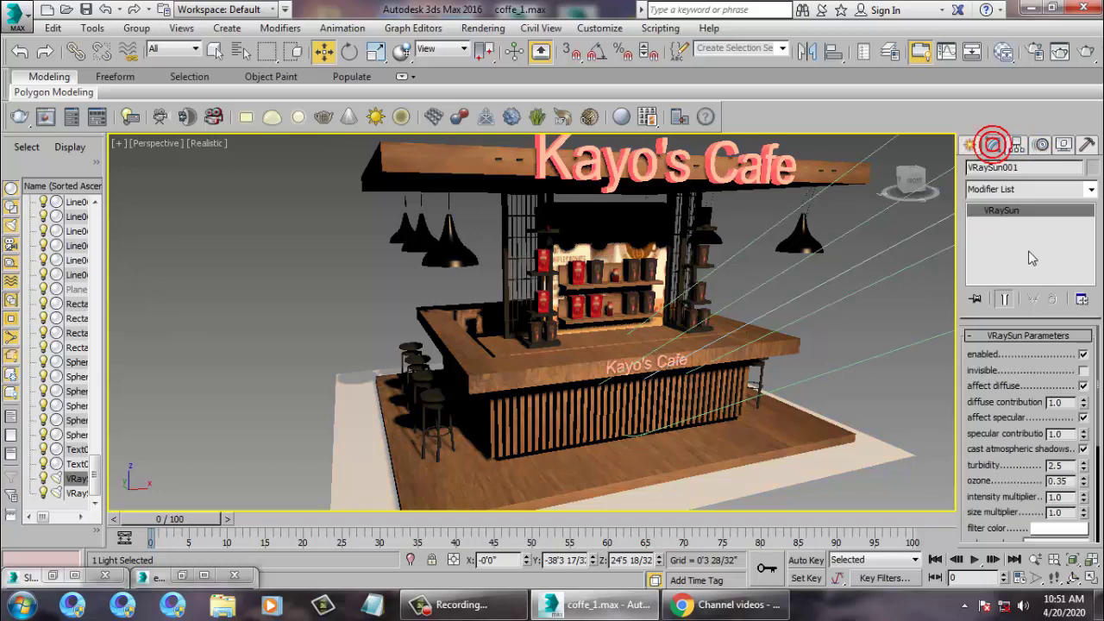
{"action": "left_click", "coordinate": [1044, 530]}
{"action": "left_click_drag", "start_coordinate": [373, 203], "coordinate": [350, 191]}
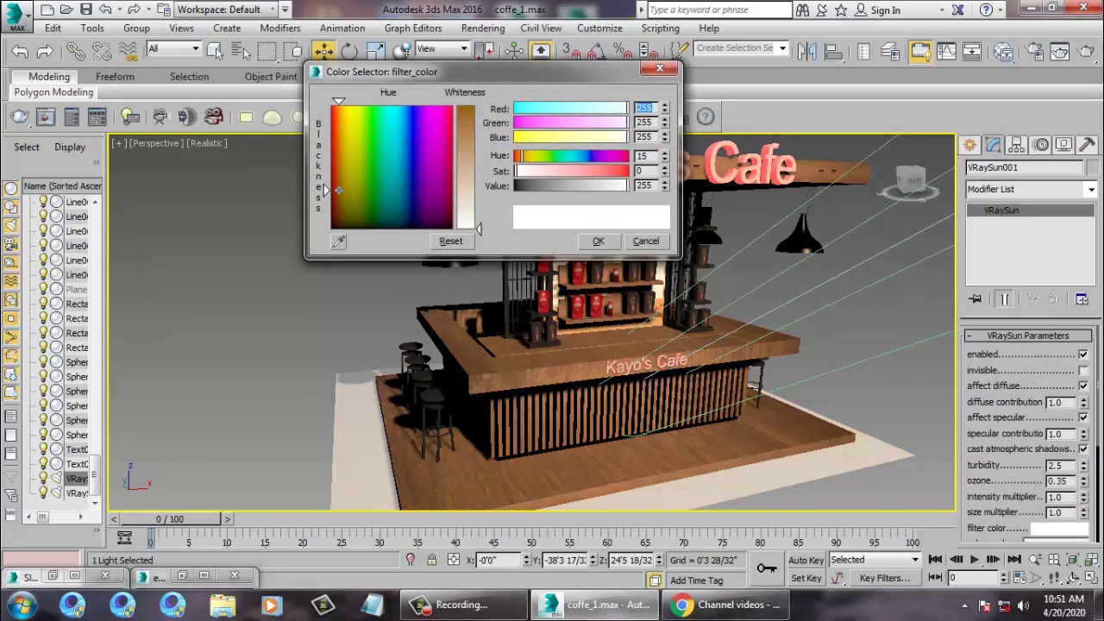
{"action": "left_click_drag", "start_coordinate": [476, 226], "coordinate": [478, 212]}
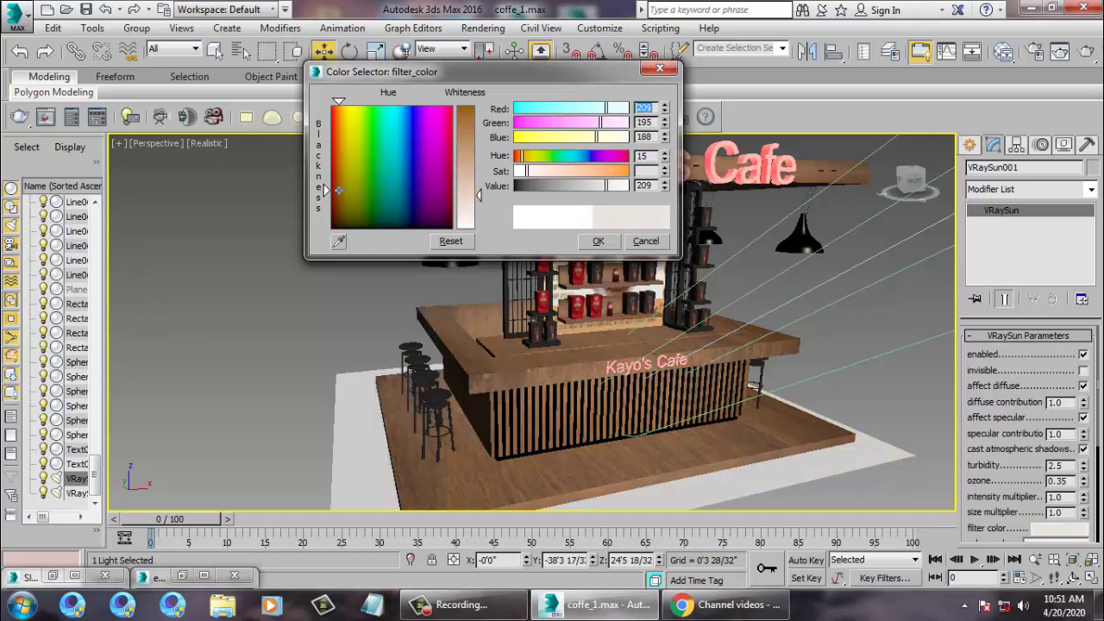
{"action": "left_click", "coordinate": [598, 241]}
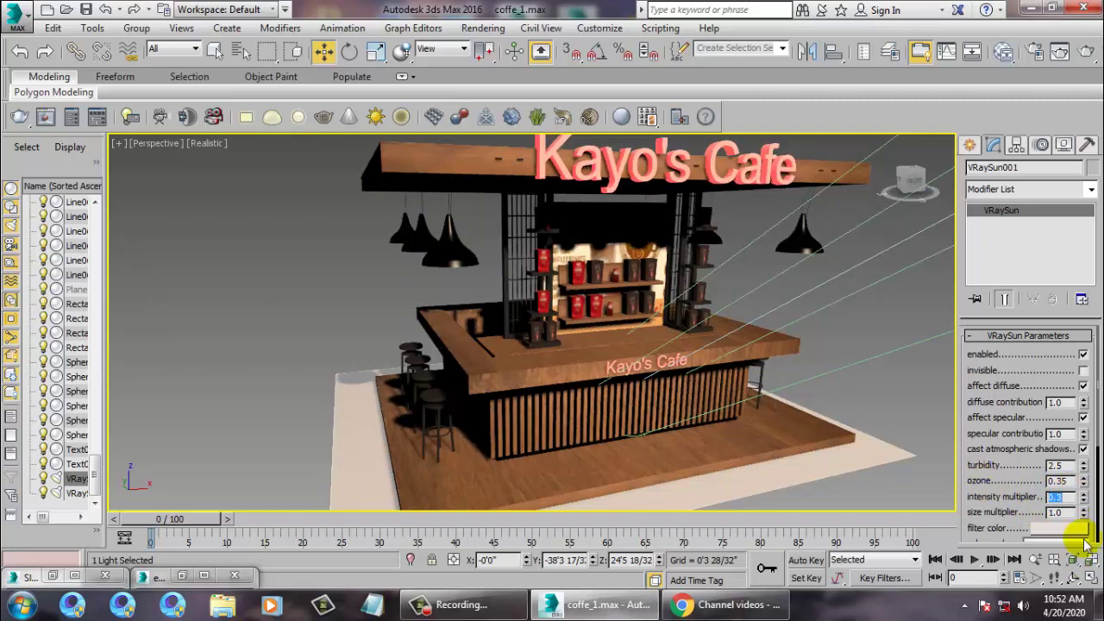
{"action": "scroll", "coordinate": [1018, 483], "scroll_direction": "down", "scroll_amount": 3}
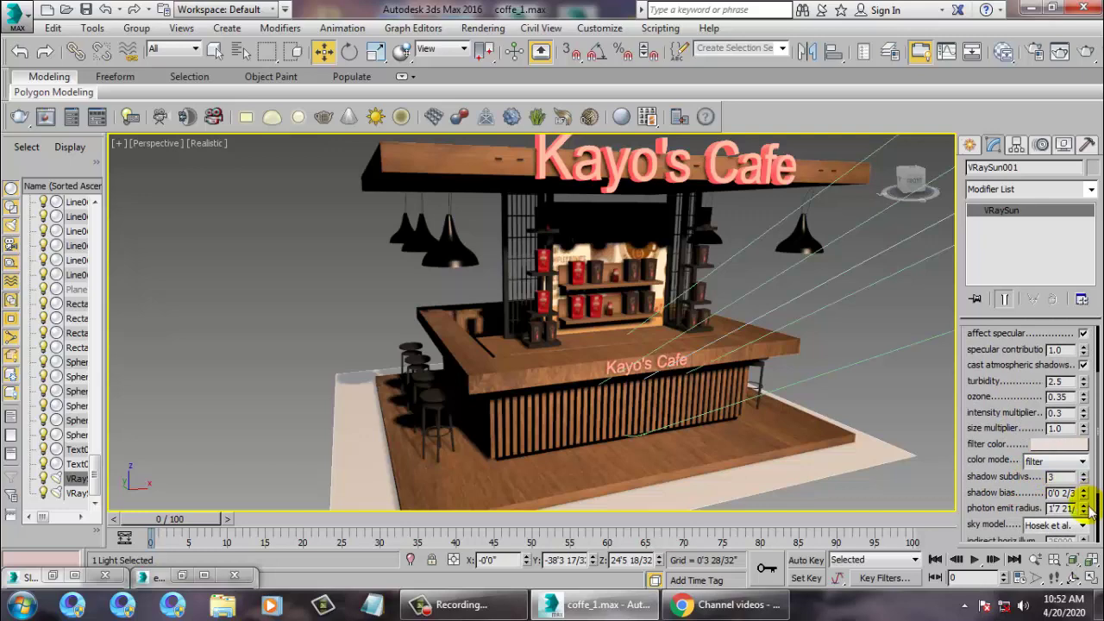
{"action": "left_click_drag", "start_coordinate": [1083, 510], "coordinate": [1083, 505]}
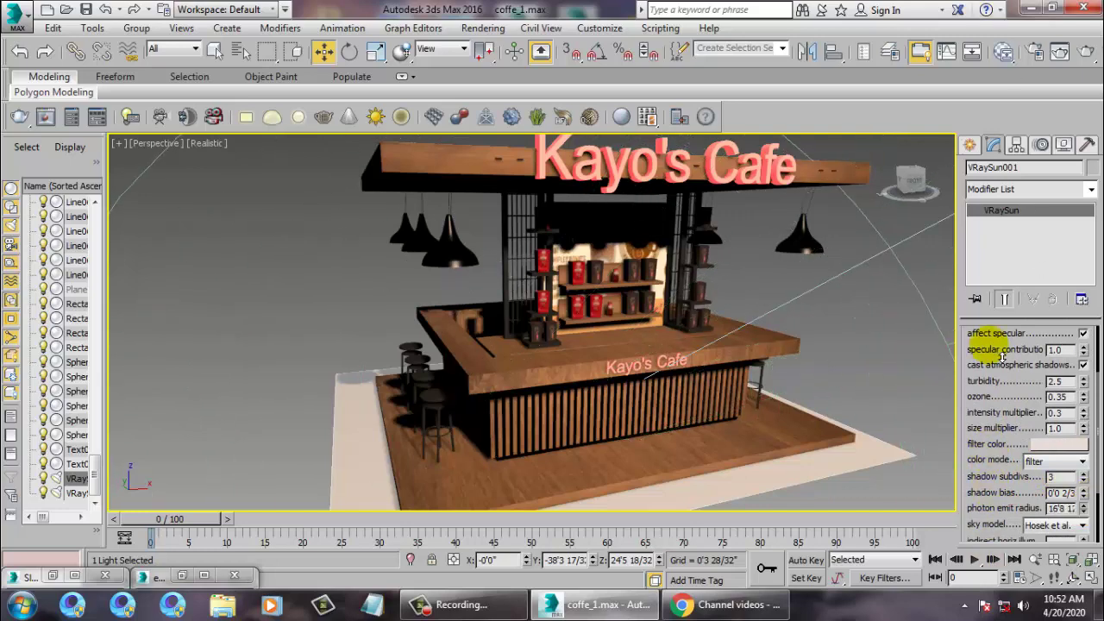
Set the render output size to the HDTV (video) preset at 1920x1080.
{"action": "scroll", "coordinate": [665, 379], "scroll_direction": "up", "scroll_amount": 2}
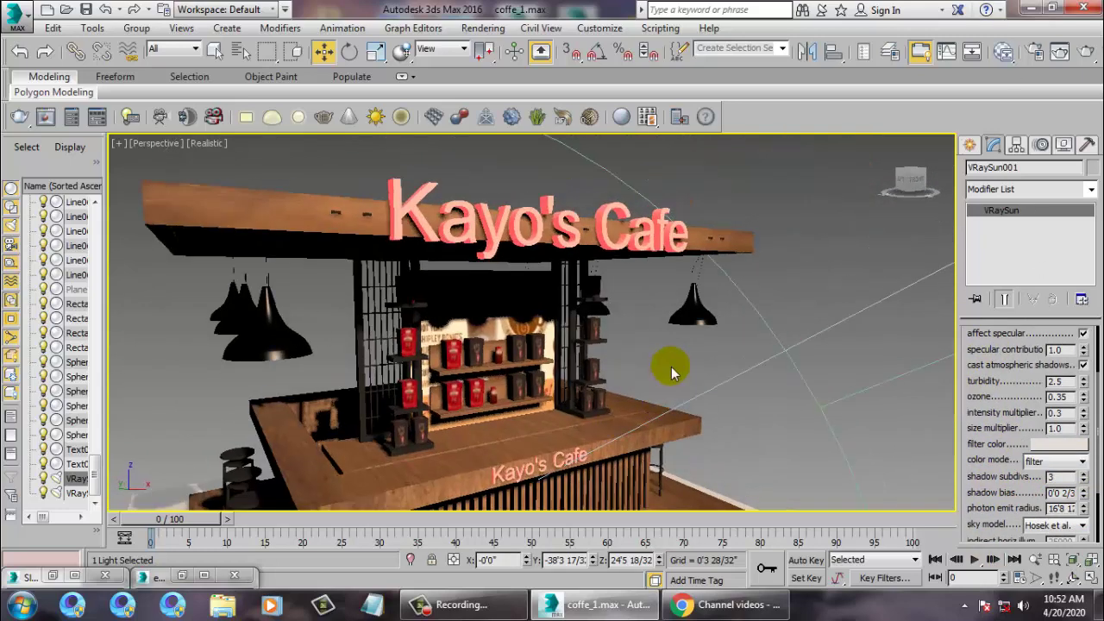
{"action": "scroll", "coordinate": [677, 395], "scroll_direction": "down", "scroll_amount": 5}
{"action": "scroll", "coordinate": [677, 395], "scroll_direction": "up", "scroll_amount": 8}
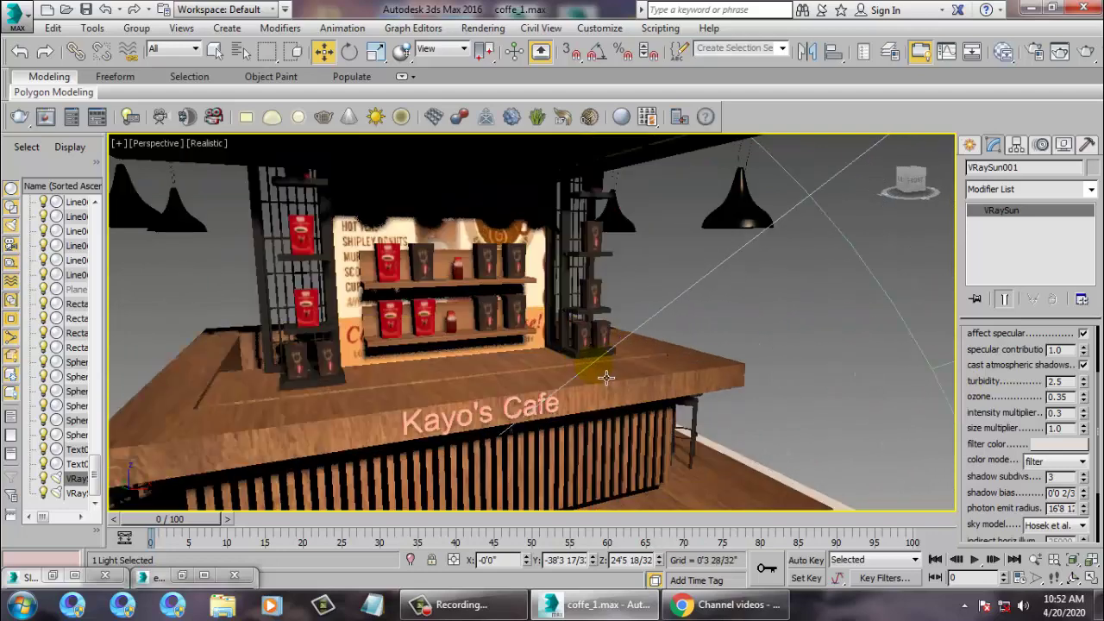
{"action": "scroll", "coordinate": [598, 373], "scroll_direction": "down", "scroll_amount": 3}
{"action": "middle_click_drag", "start_coordinate": [604, 378], "coordinate": [660, 398]}
{"action": "scroll", "coordinate": [634, 394], "scroll_direction": "down", "scroll_amount": 1}
{"action": "mouse_move", "coordinate": [600, 415]}
{"action": "middle_mouse_down", "text": "alt"}
{"action": "mouse_move", "coordinate": [597, 430]}
{"action": "mouse_move", "coordinate": [604, 419]}
{"action": "middle_mouse_up", "text": "alt"}
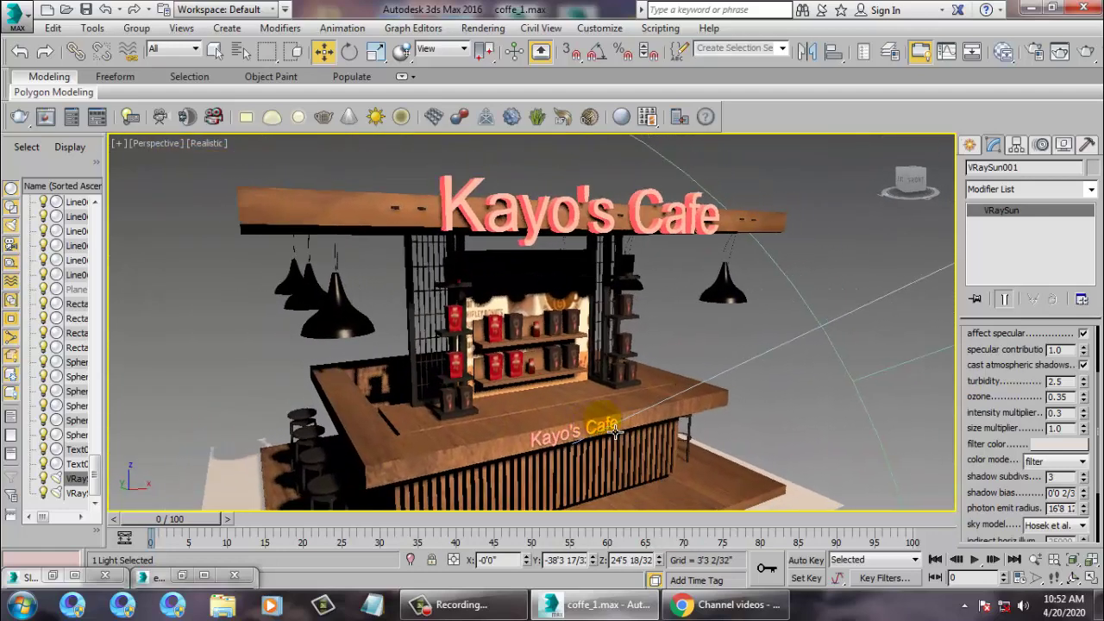
{"action": "left_click", "coordinate": [484, 28]}
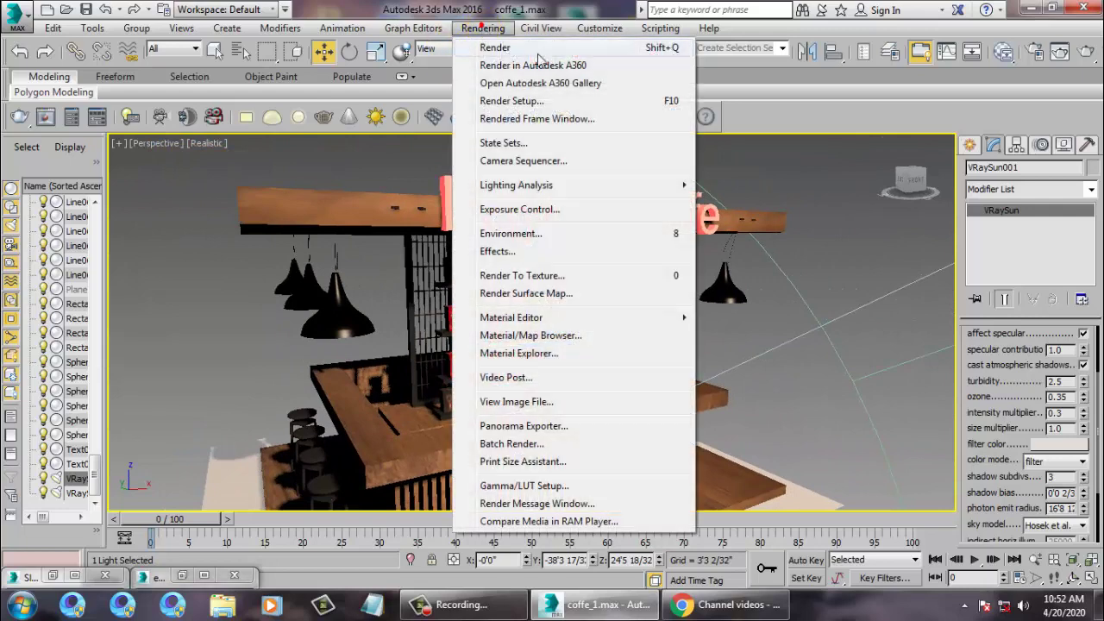
{"action": "left_click", "coordinate": [568, 99]}
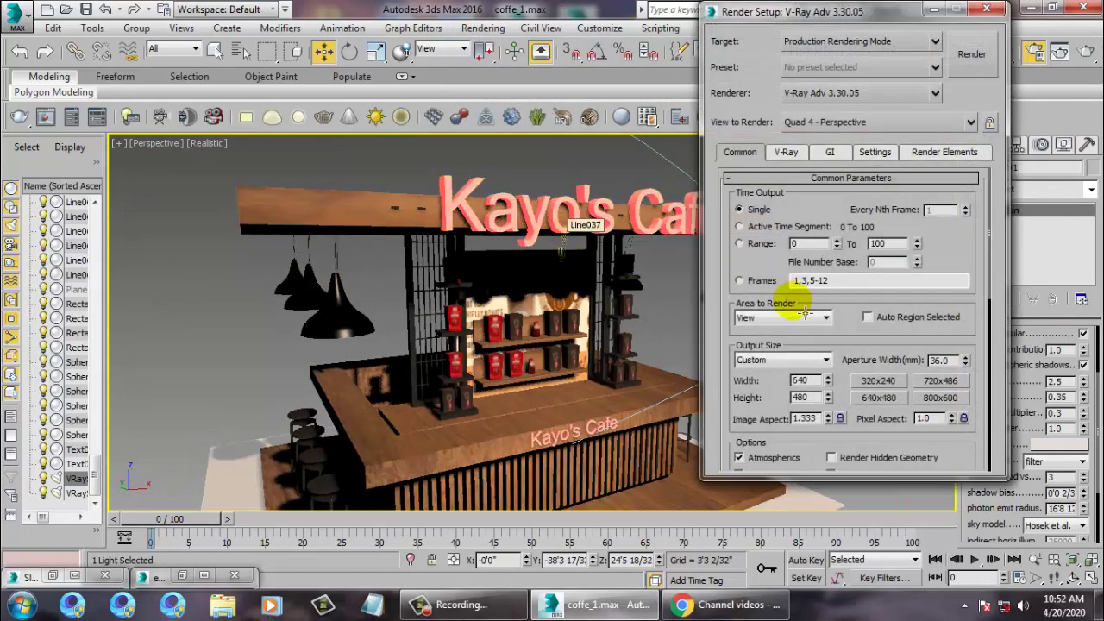
{"action": "left_click", "coordinate": [806, 362]}
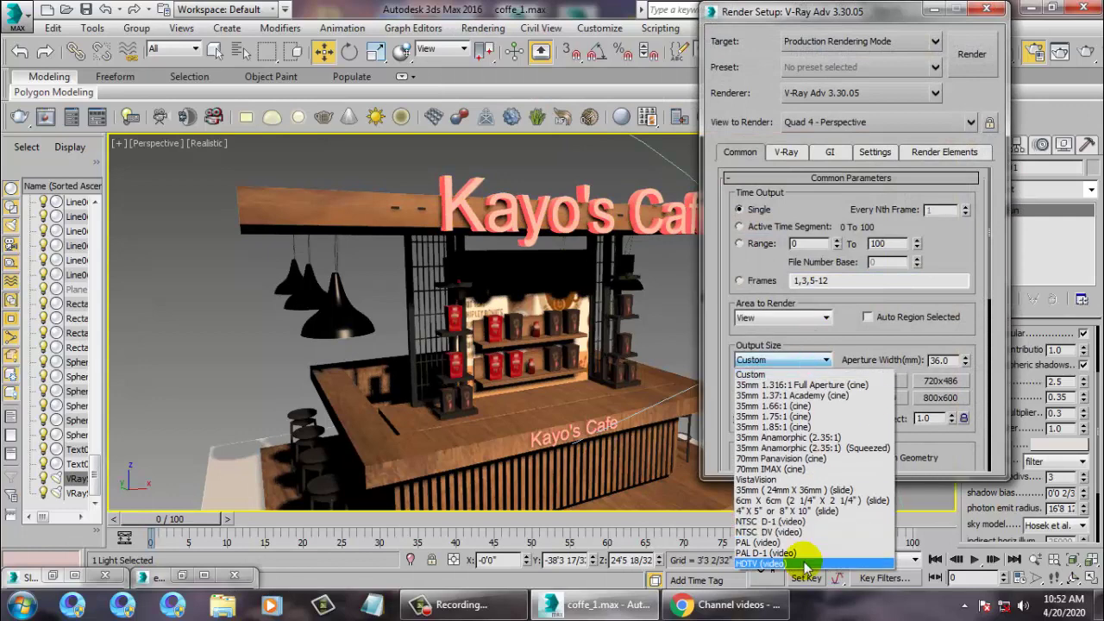
{"action": "left_click", "coordinate": [820, 553]}
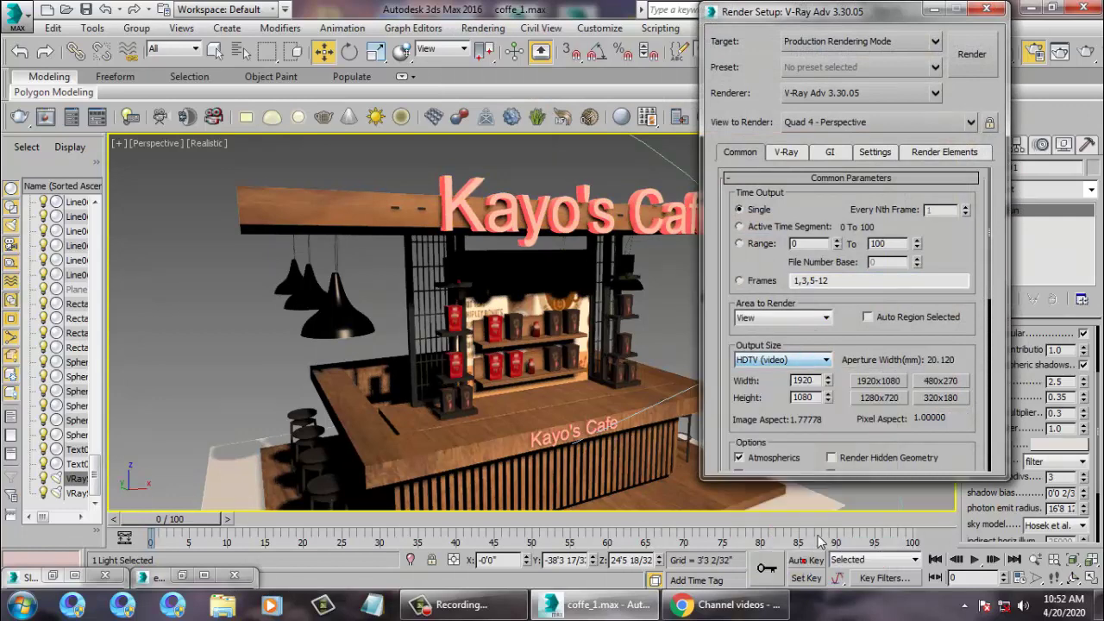
{"action": "left_click", "coordinate": [989, 11]}
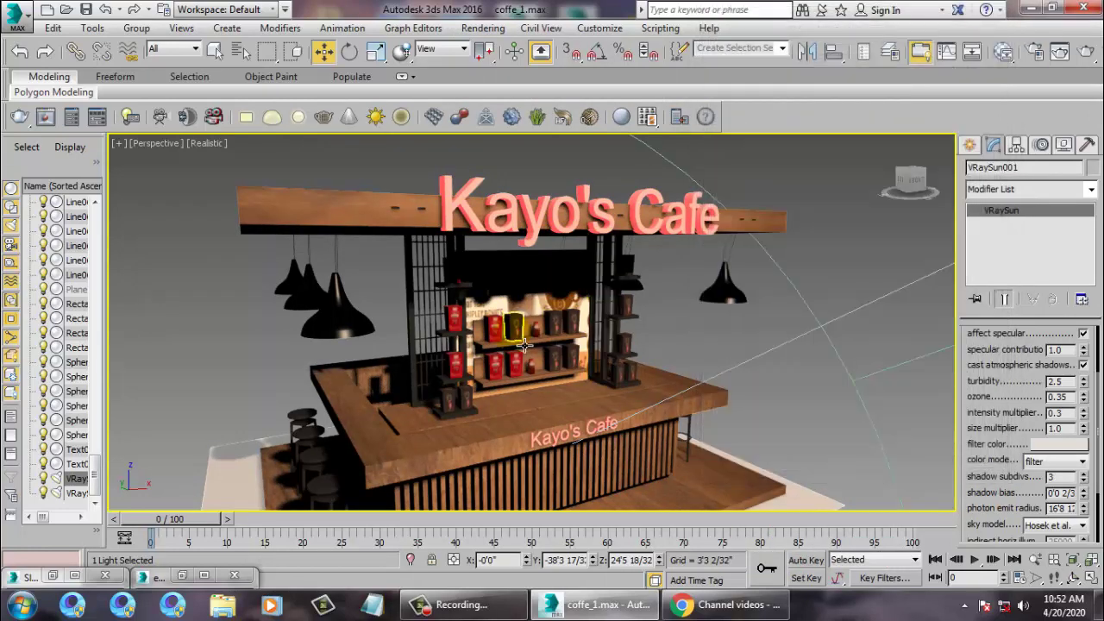
Create a VRayPhysicalCamera with a MAXScript command and select it at the base of the stall.
{"action": "left_click", "coordinate": [41, 554]}
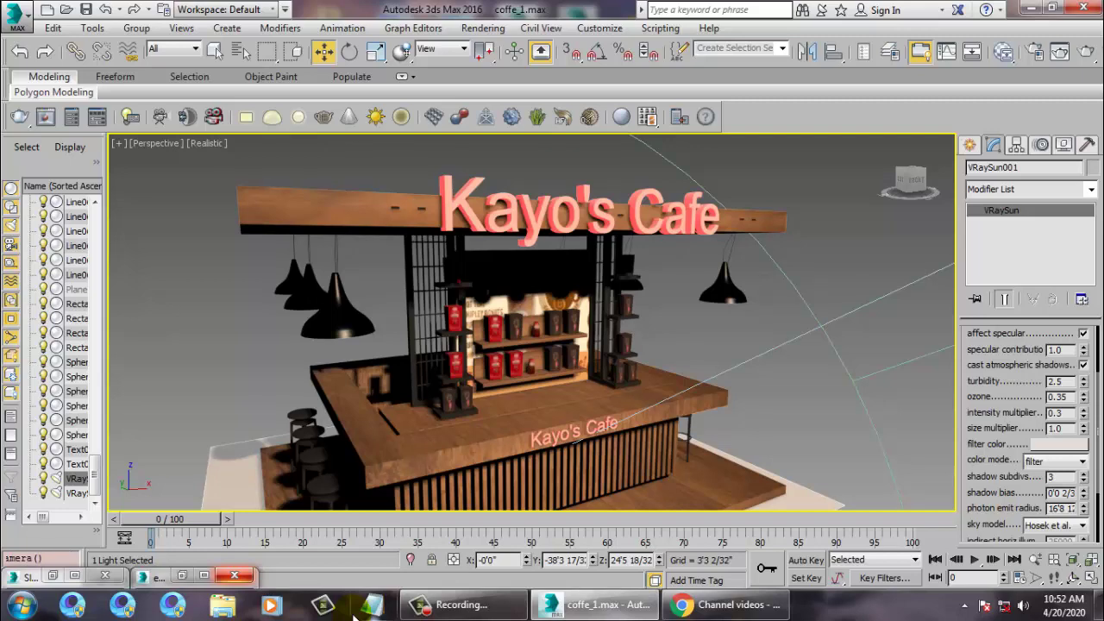
{"action": "key", "text": "Return"}
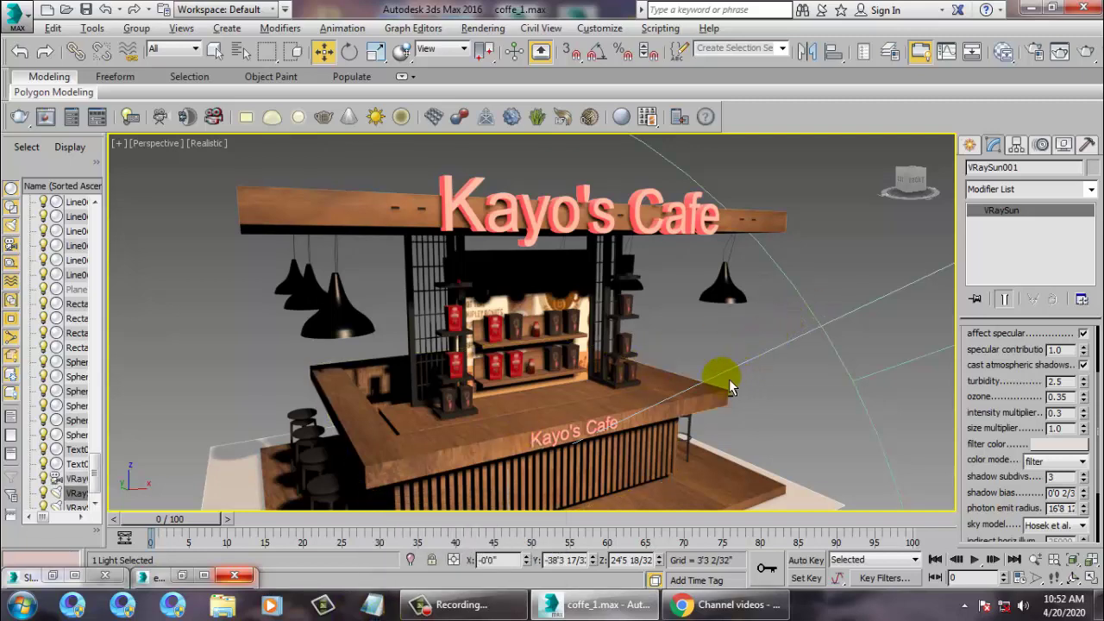
{"action": "middle_click_drag", "start_coordinate": [729, 379], "coordinate": [698, 203]}
{"action": "middle_click_drag", "start_coordinate": [611, 314], "coordinate": [602, 265], "text": "alt"}
{"action": "middle_click_drag", "start_coordinate": [593, 395], "coordinate": [564, 208]}
{"action": "left_click", "coordinate": [549, 292]}
{"action": "scroll", "coordinate": [549, 293], "scroll_direction": "down", "scroll_amount": 6}
{"action": "middle_click_drag", "start_coordinate": [549, 294], "coordinate": [576, 358], "text": "alt"}
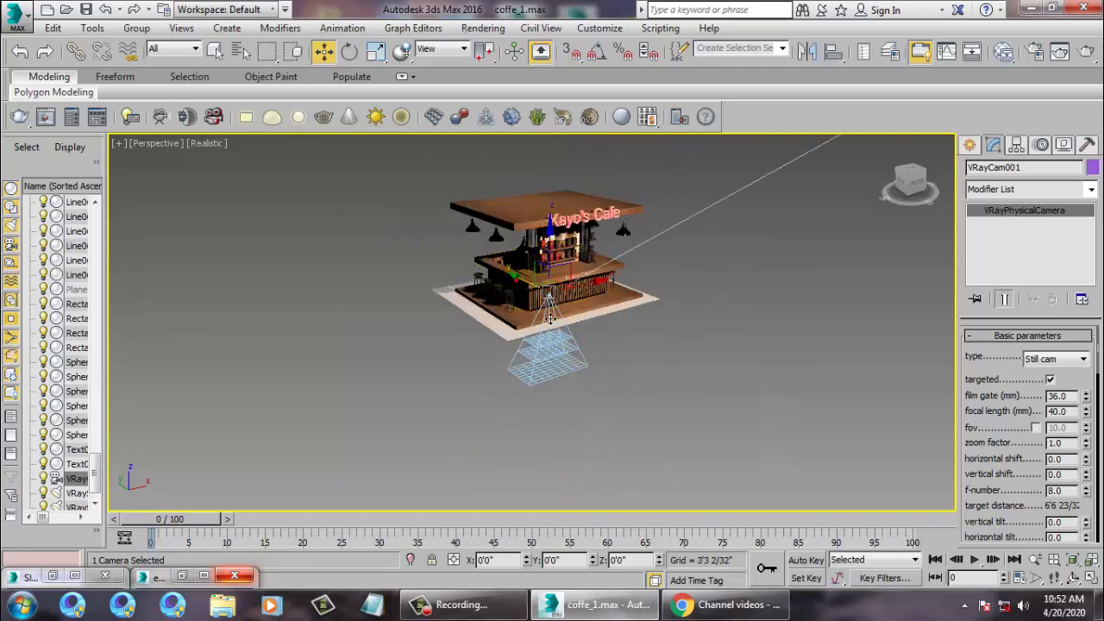
Rotate the camera upright about its X axis toward the stall and turn on safe frames in the Perspective view.
{"action": "key", "text": "e"}
{"action": "left_click_drag", "start_coordinate": [653, 296], "coordinate": [697, 461]}
{"action": "key", "text": "shift+f"}
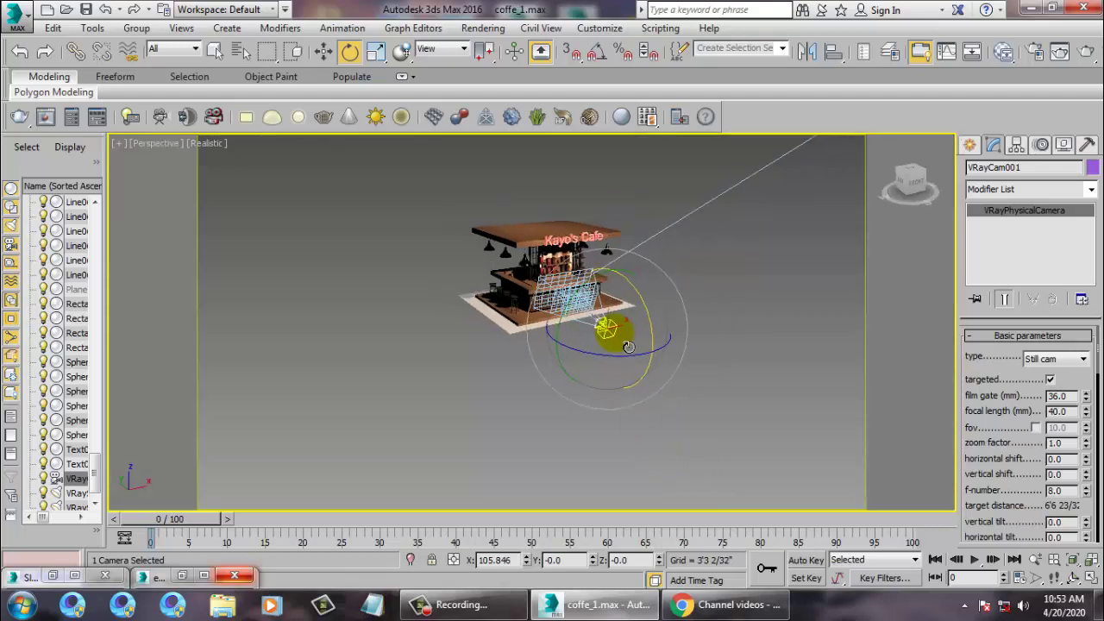
{"action": "scroll", "coordinate": [621, 337], "scroll_direction": "up", "scroll_amount": 5}
{"action": "left_click_drag", "start_coordinate": [592, 415], "coordinate": [555, 85]}
Place the camera in front of the counter at about Y -11'8", Z 2'8", and level it by rotating about 5.83 degrees around X.
{"action": "key", "text": "w"}
{"action": "scroll", "coordinate": [538, 180], "scroll_direction": "down", "scroll_amount": 6}
{"action": "middle_click_drag", "start_coordinate": [538, 180], "coordinate": [592, 247], "text": "alt"}
{"action": "scroll", "coordinate": [566, 256], "scroll_direction": "up", "scroll_amount": 4}
{"action": "key", "text": "e"}
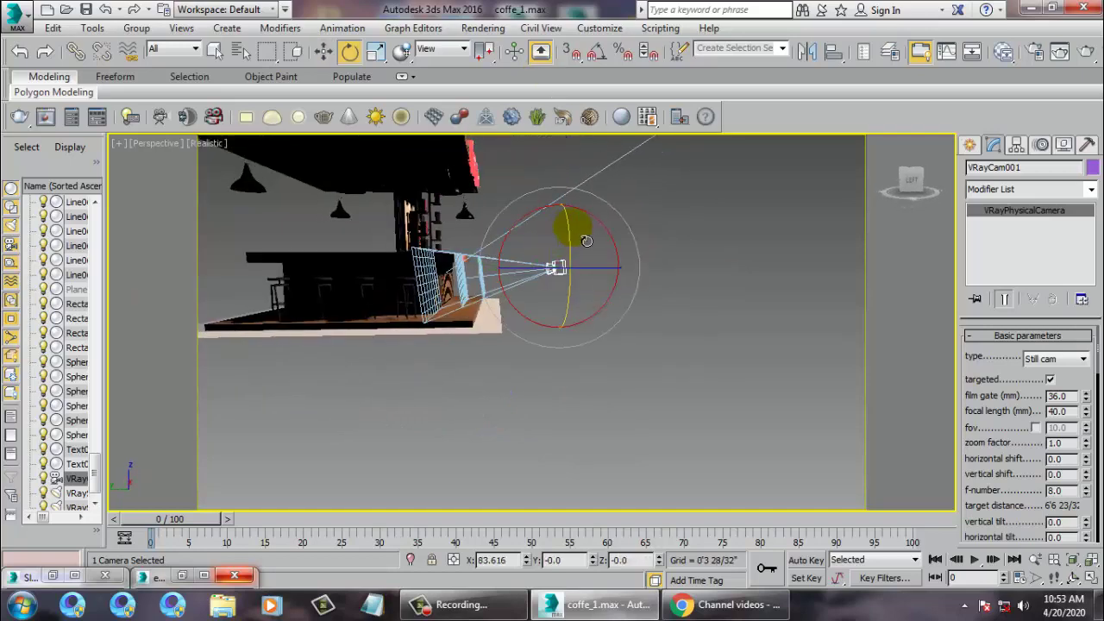
{"action": "left_click_drag", "start_coordinate": [588, 223], "coordinate": [613, 235]}
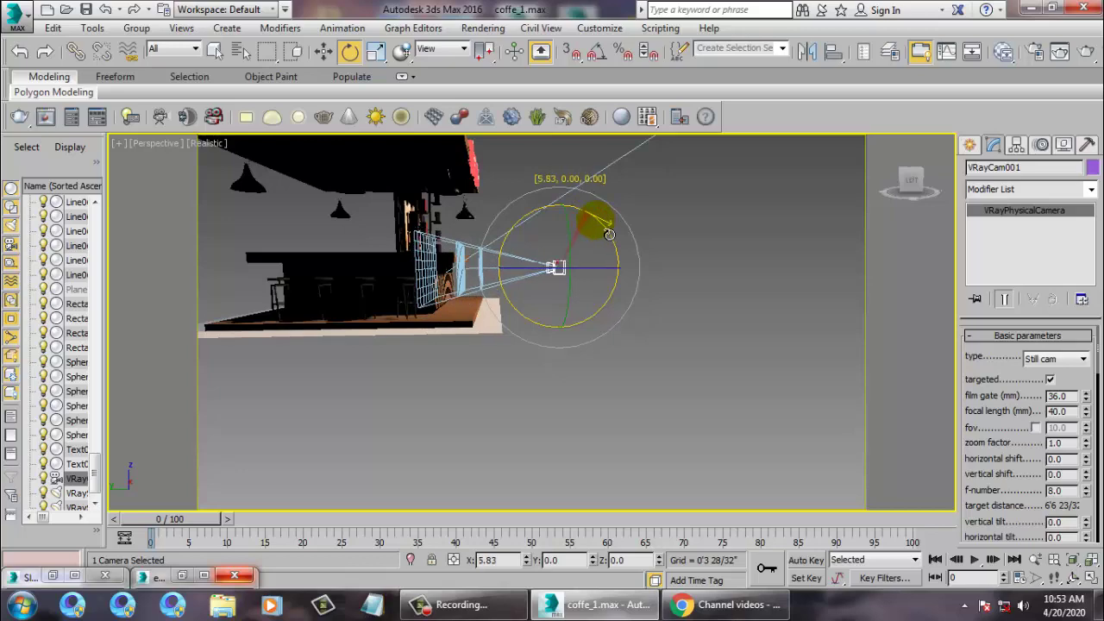
{"action": "key", "text": "w"}
{"action": "middle_click_drag", "start_coordinate": [568, 245], "coordinate": [532, 325], "text": "alt"}
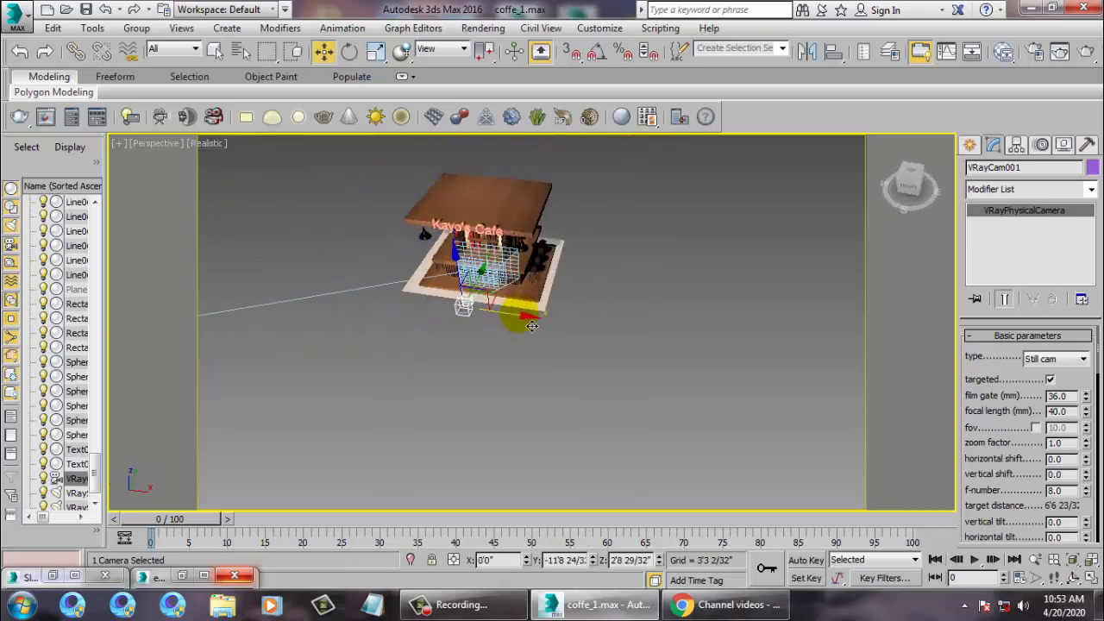
Look through the camera, restore the four-viewport layout and change the Left viewport to a Perspective view.
{"action": "key", "text": "c"}
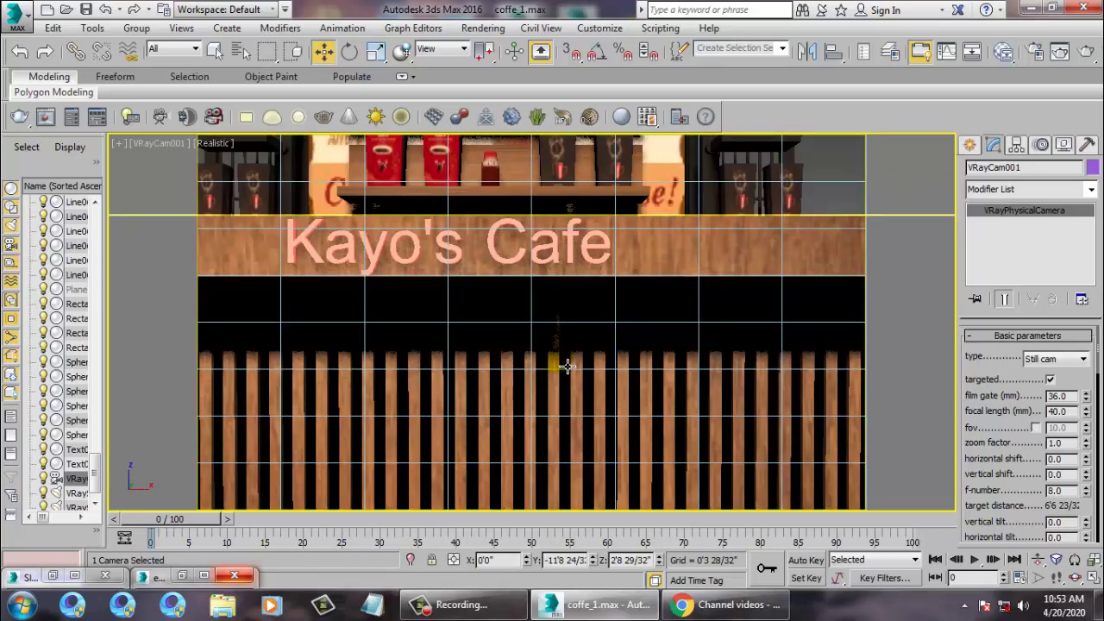
{"action": "key", "text": "alt+w"}
{"action": "right_click", "coordinate": [335, 395]}
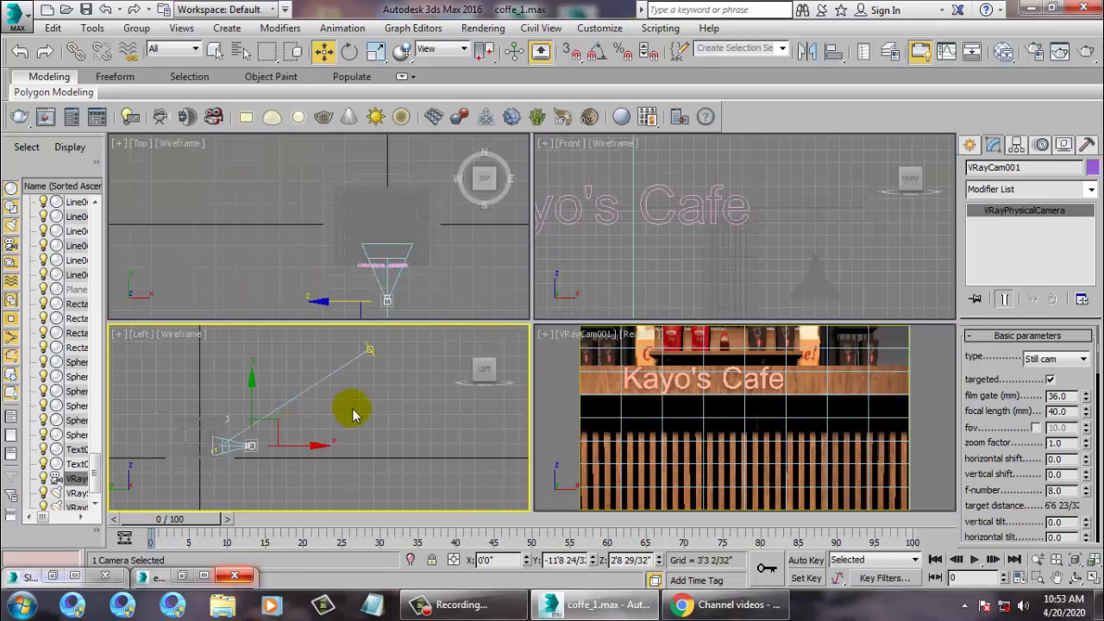
{"action": "key", "text": "p"}
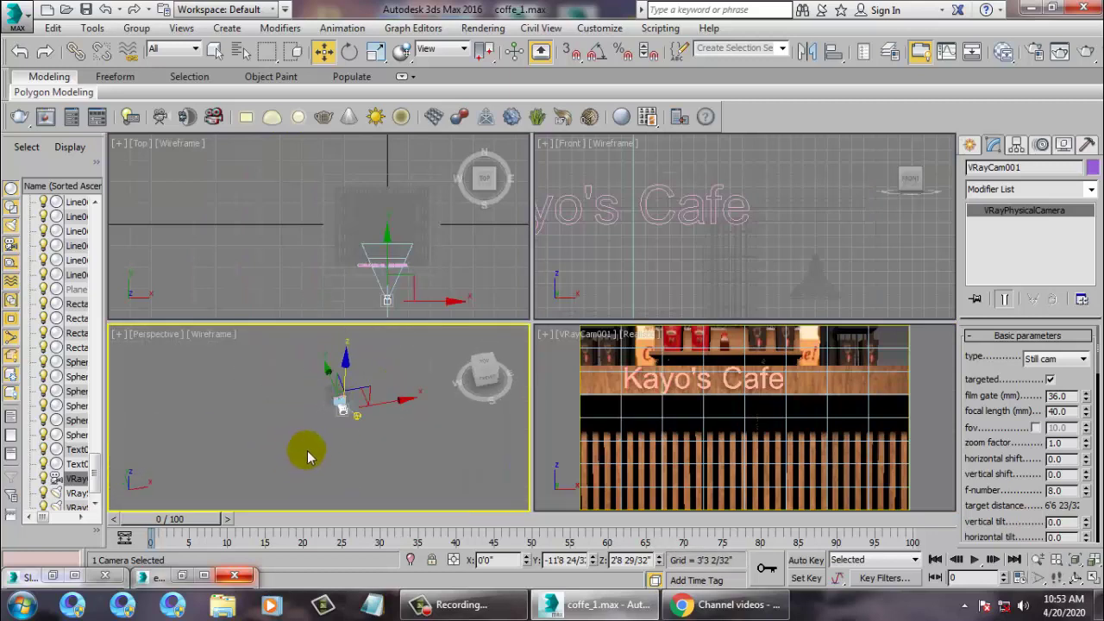
{"action": "scroll", "coordinate": [394, 440], "scroll_direction": "up", "scroll_amount": 3}
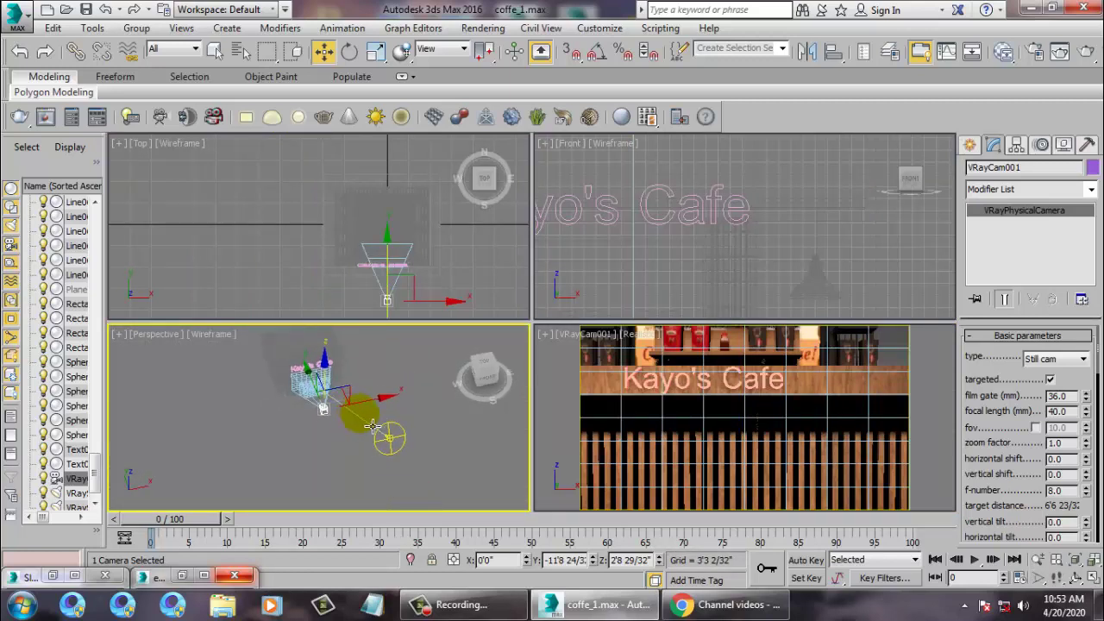
{"action": "left_click", "coordinate": [1051, 380]}
{"action": "left_click_drag", "start_coordinate": [382, 405], "coordinate": [378, 411]}
{"action": "key", "text": "ctrl+z"}
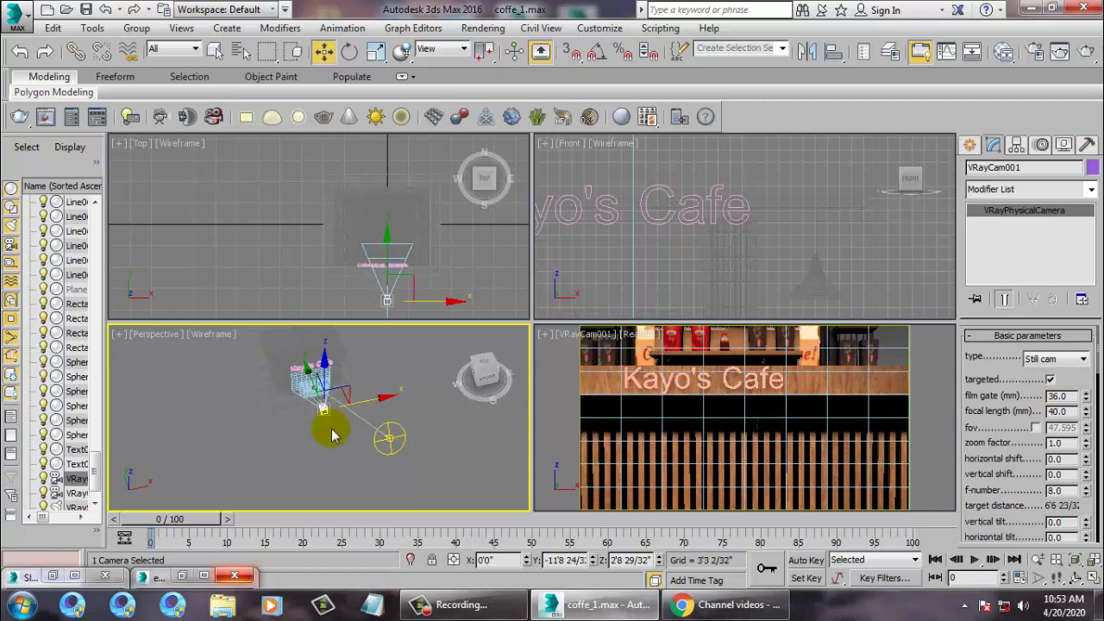
Move the camera to about X -17'2", Y -35'6" to frame the whole stall at an angle, and turn off its targeted option.
{"action": "middle_click_drag", "start_coordinate": [346, 419], "coordinate": [328, 409], "text": "alt"}
{"action": "left_click_drag", "start_coordinate": [326, 402], "coordinate": [371, 483]}
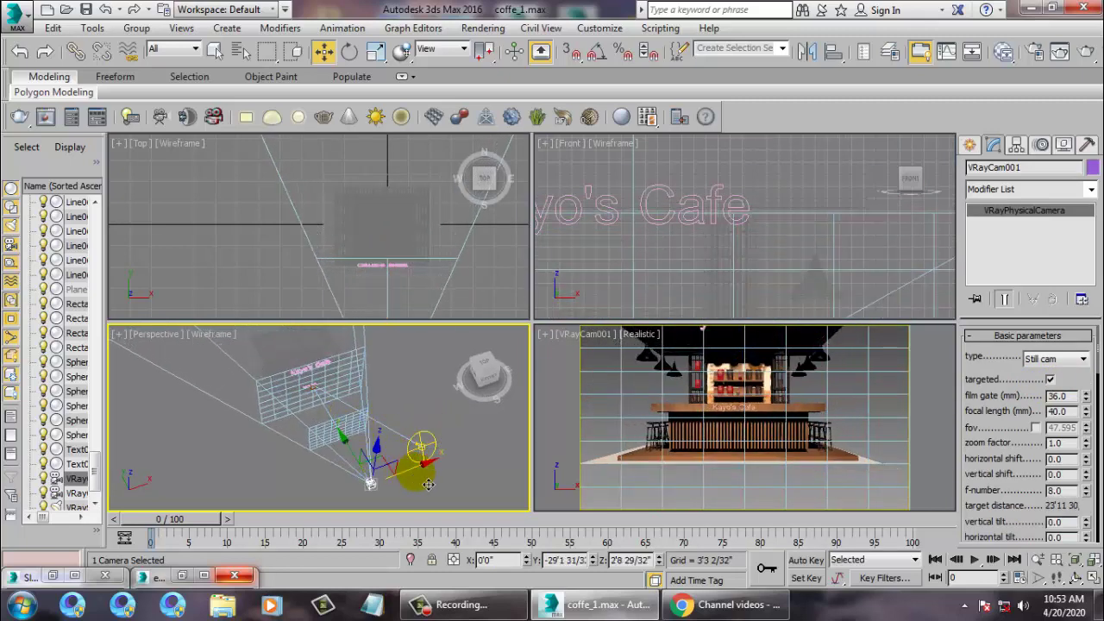
{"action": "left_click_drag", "start_coordinate": [429, 452], "coordinate": [276, 510]}
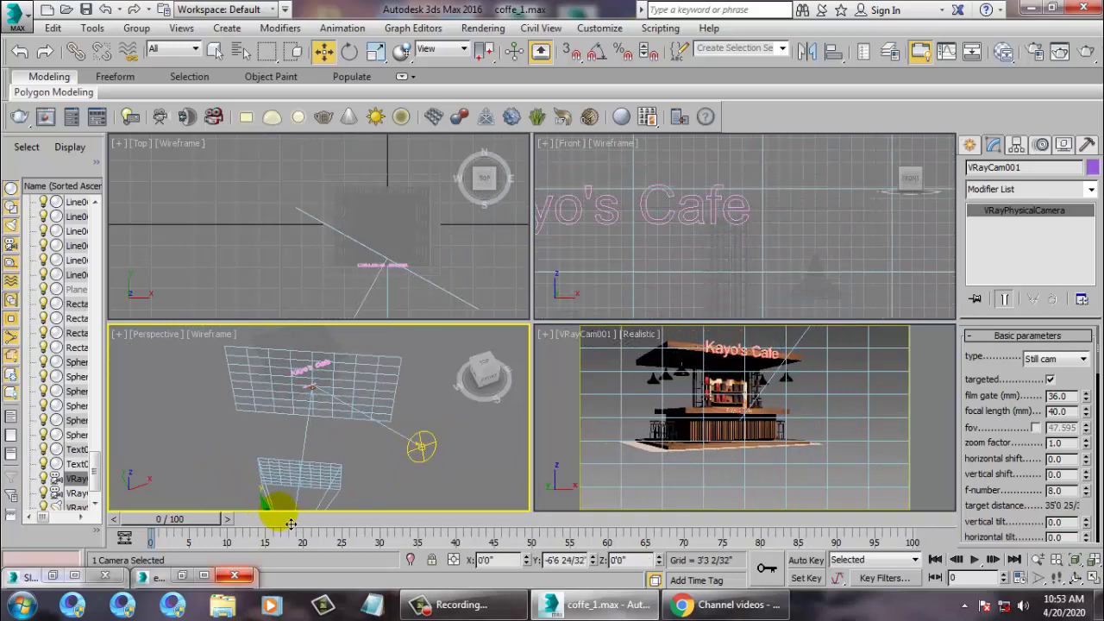
{"action": "scroll", "coordinate": [320, 389], "scroll_direction": "up", "scroll_amount": 5}
{"action": "left_click", "coordinate": [1040, 399]}
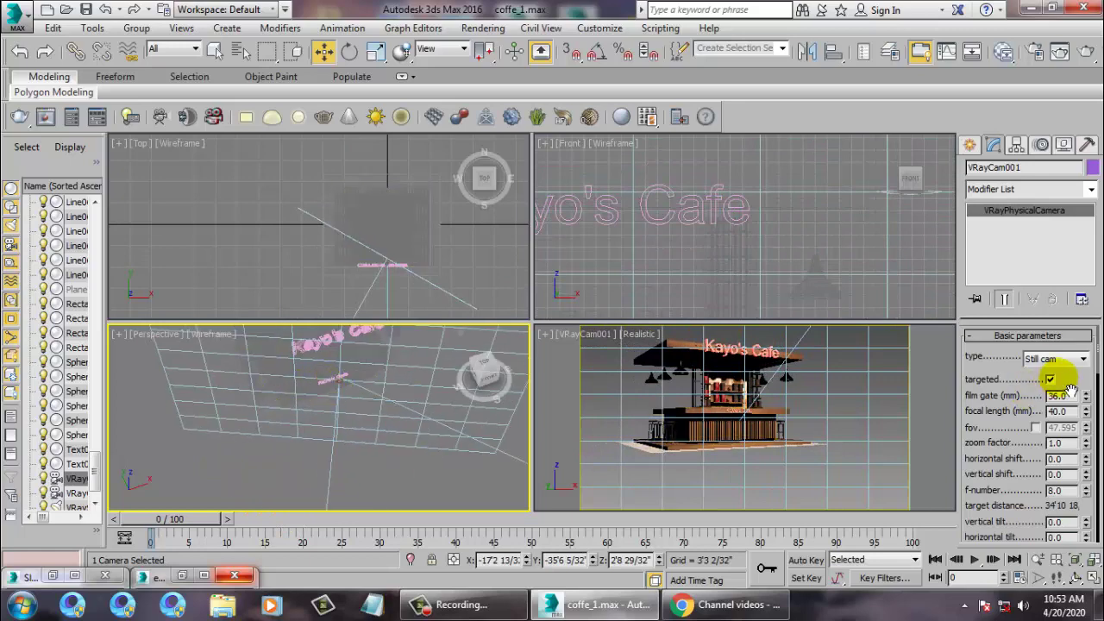
{"action": "left_click", "coordinate": [1050, 380]}
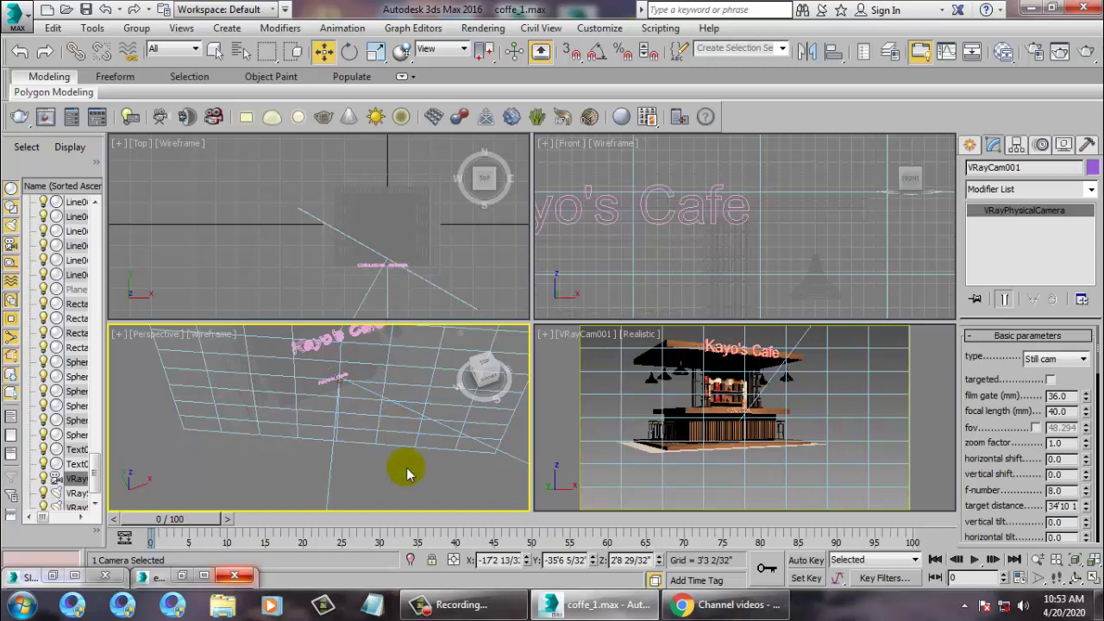
Save a recovery copy of the scene after the application error and dismiss the error report without sending it.
{"action": "mouse_move", "coordinate": [616, 611]}
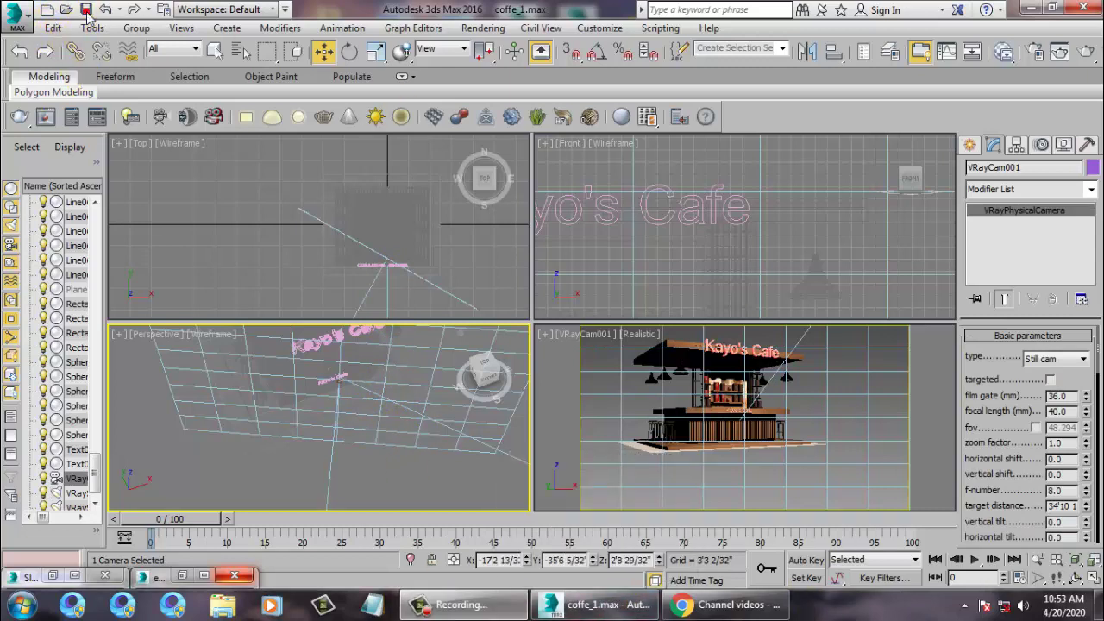
{"action": "left_click", "coordinate": [795, 398]}
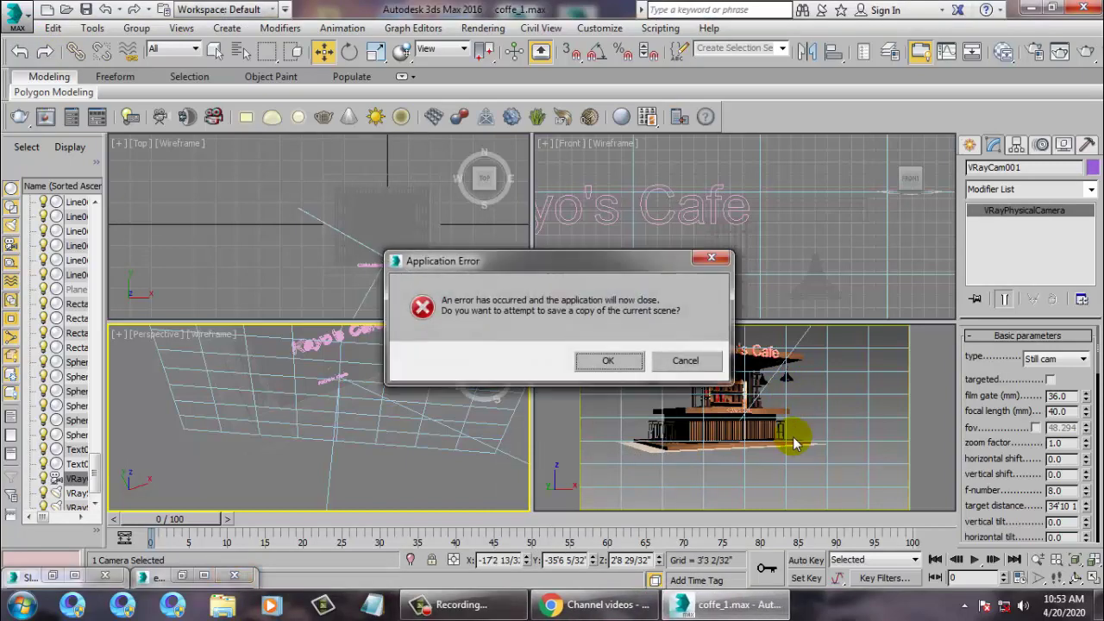
{"action": "left_click", "coordinate": [607, 362]}
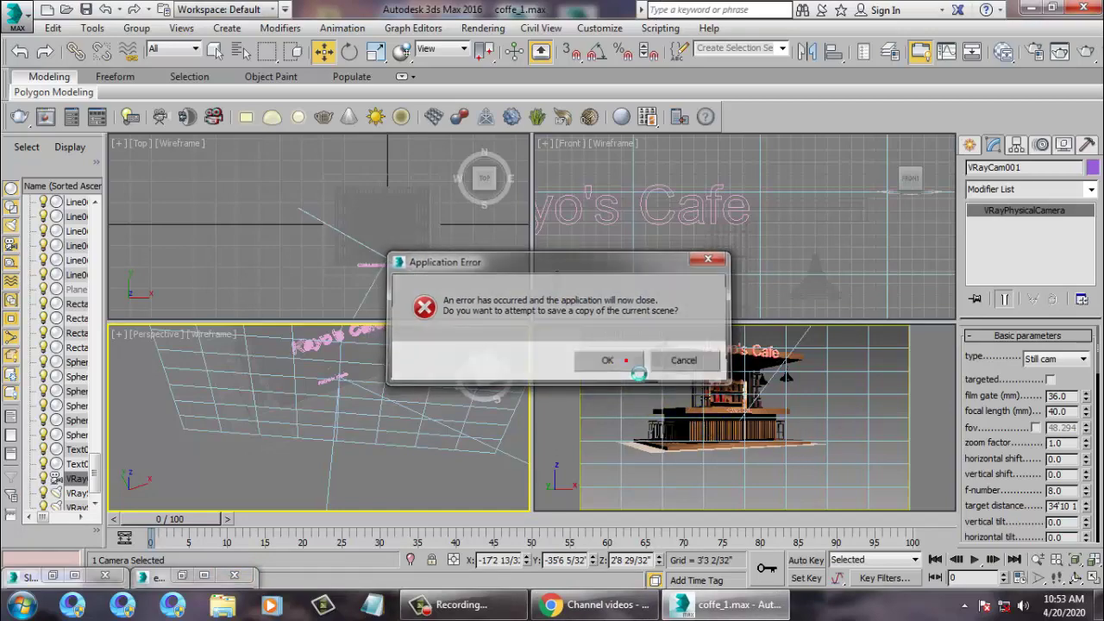
{"action": "left_click", "coordinate": [677, 372]}
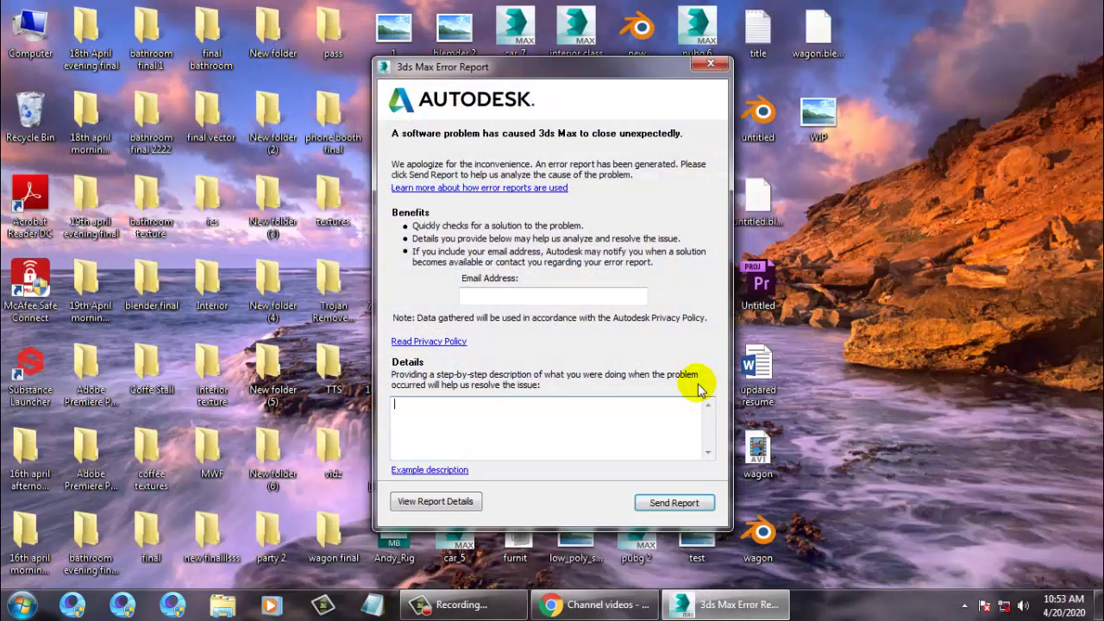
{"action": "left_click", "coordinate": [713, 65]}
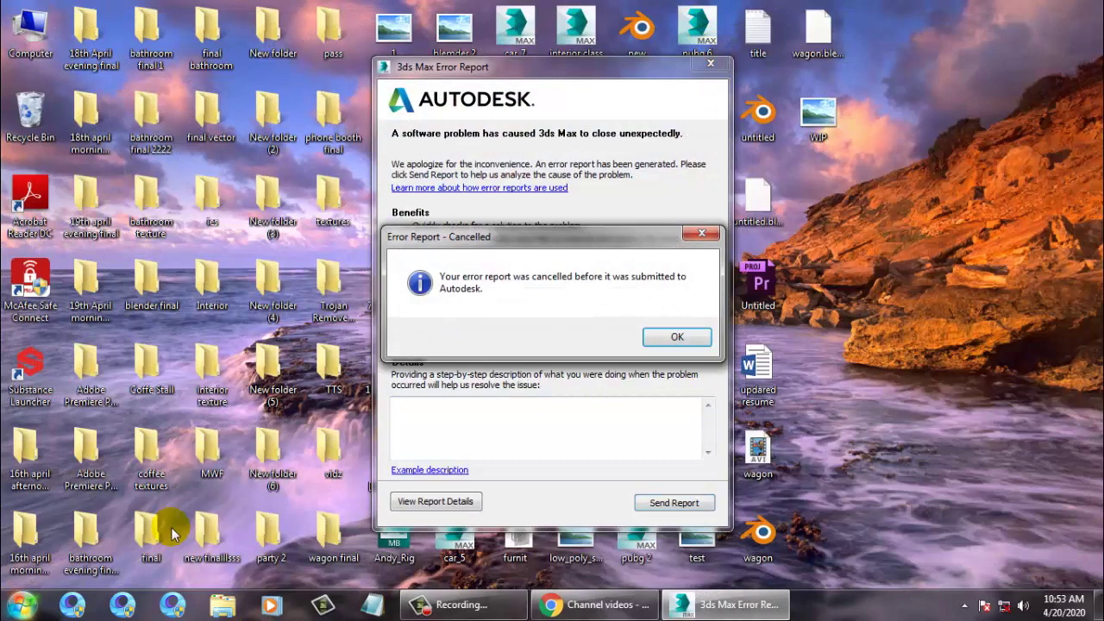
{"action": "left_click", "coordinate": [677, 337]}
Restart 3ds Max 2016 and open the recent file coffe_1_recover.
{"action": "left_click", "coordinate": [22, 604]}
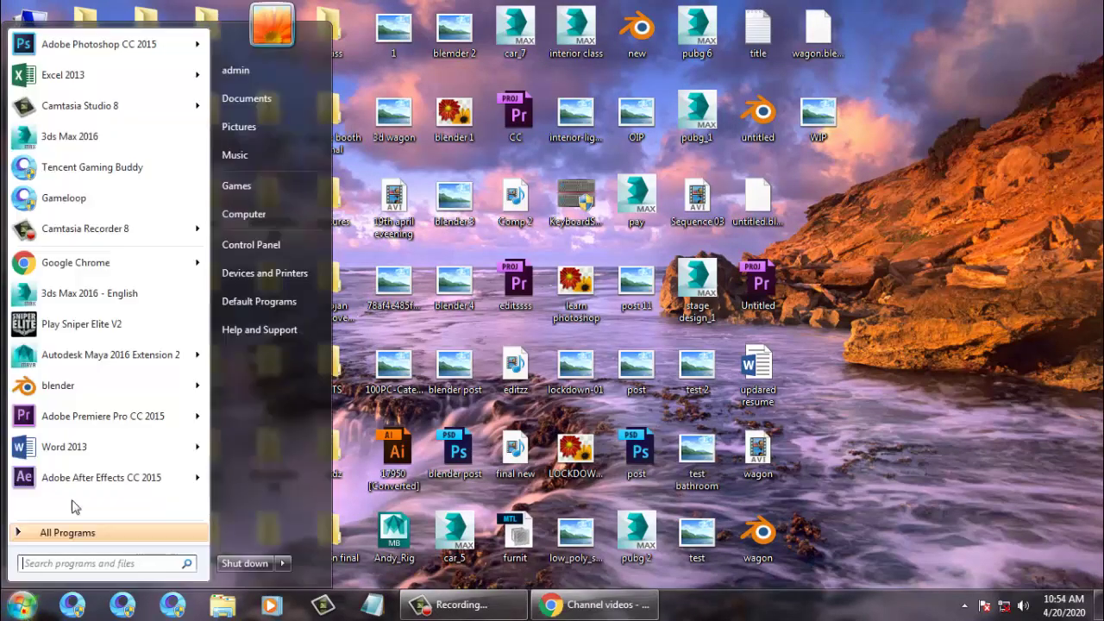
{"action": "left_click", "coordinate": [86, 138]}
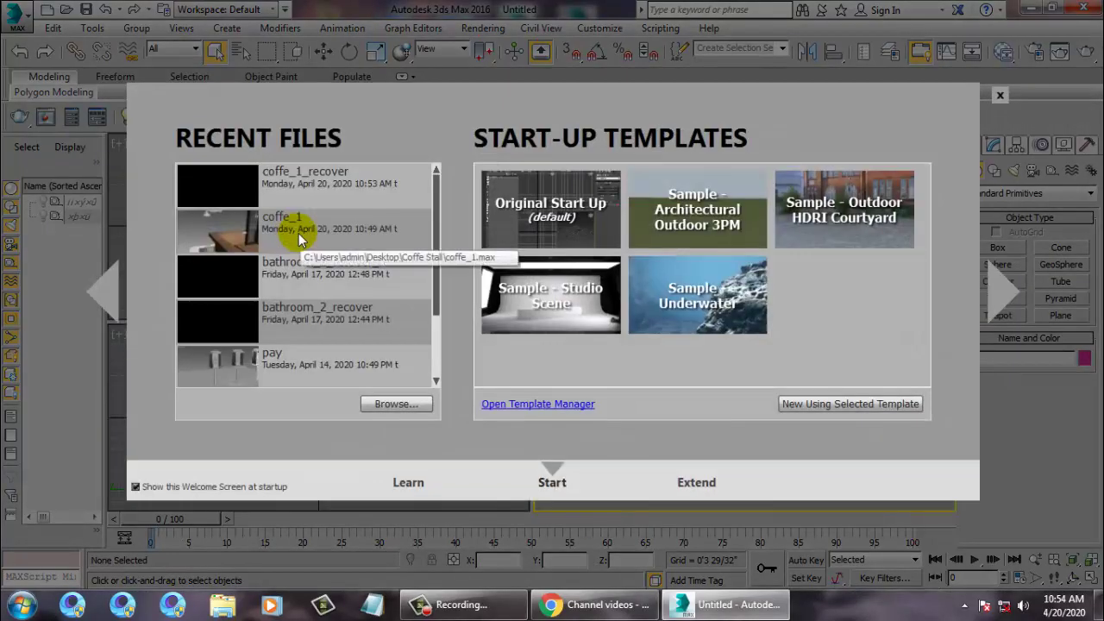
{"action": "left_click", "coordinate": [272, 194]}
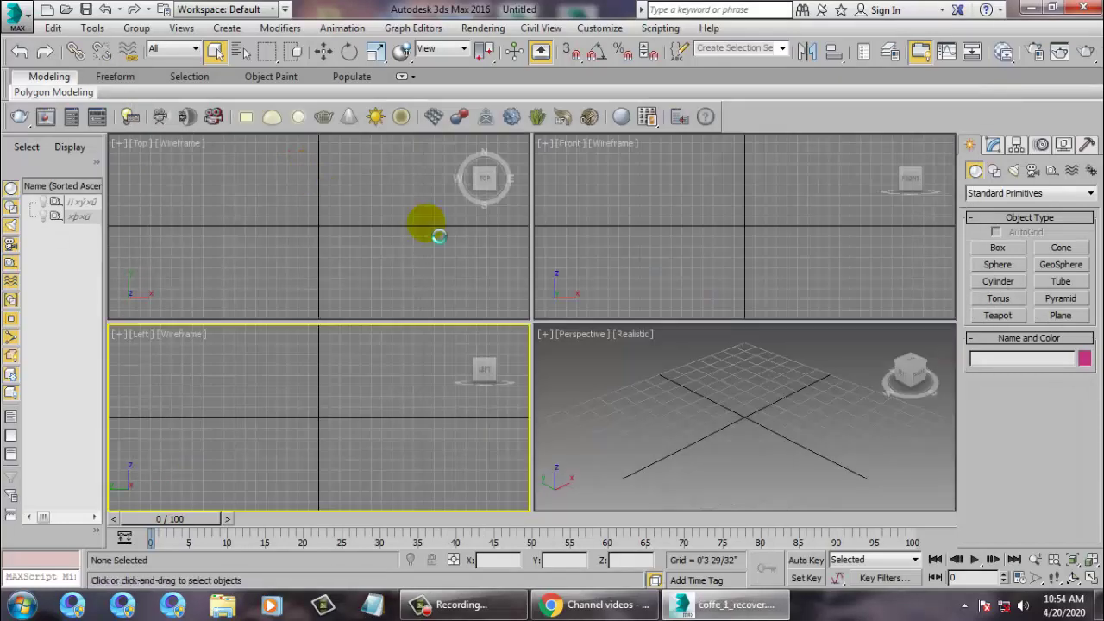
Select the camera in the Perspective view and set the Move tool's reference coordinate system to Local.
{"action": "middle_click_drag", "start_coordinate": [822, 428], "coordinate": [820, 455]}
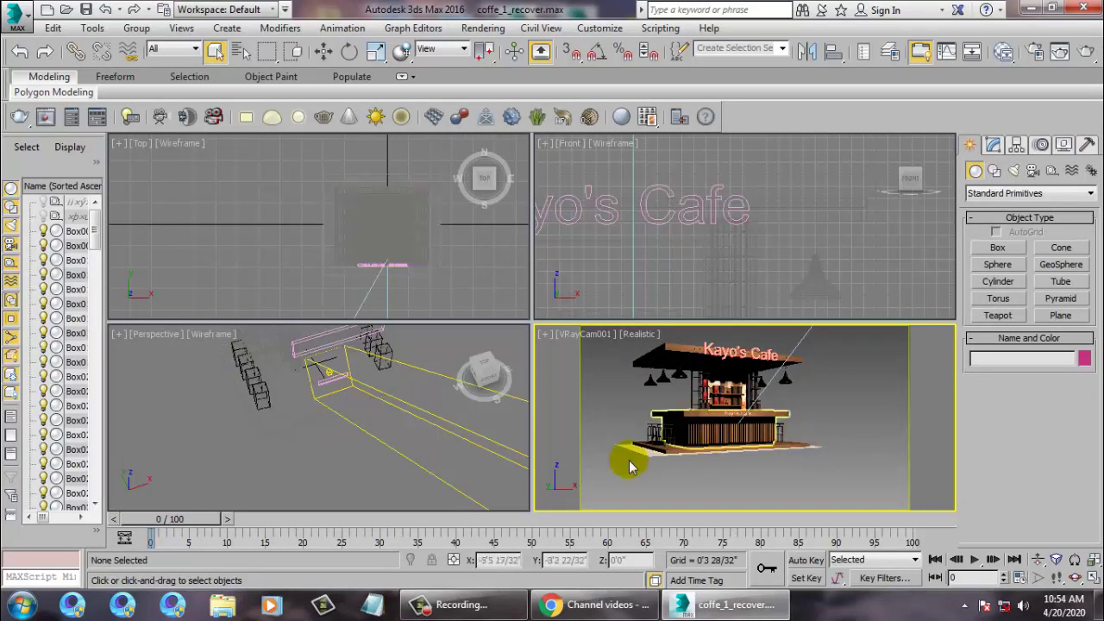
{"action": "middle_click", "coordinate": [469, 441]}
{"action": "key", "text": "alt+w"}
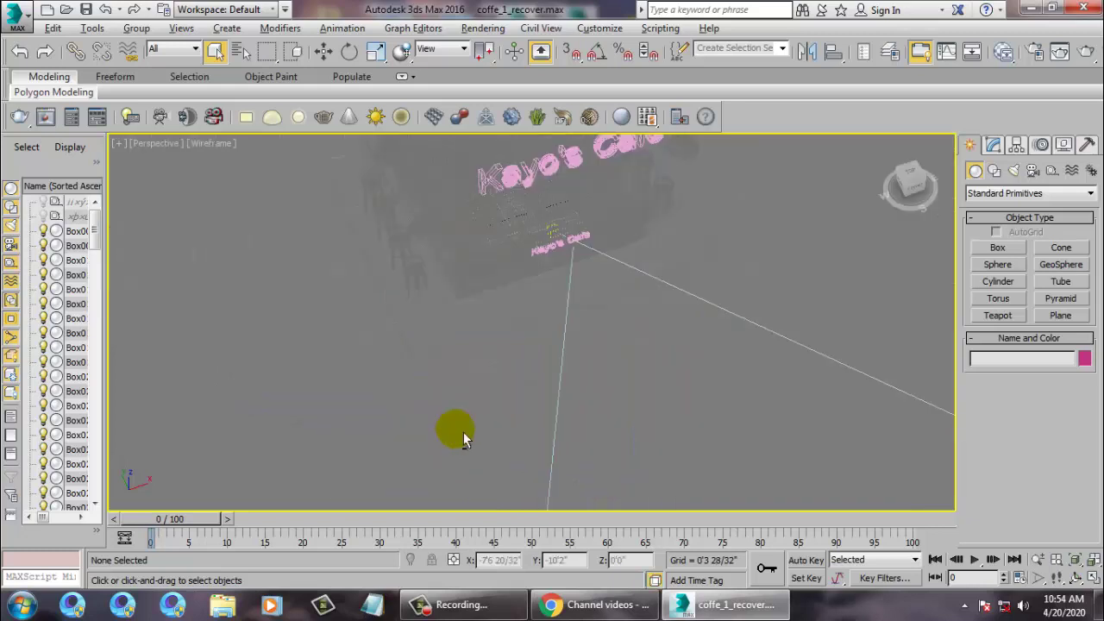
{"action": "scroll", "coordinate": [522, 427], "scroll_direction": "down", "scroll_amount": 4}
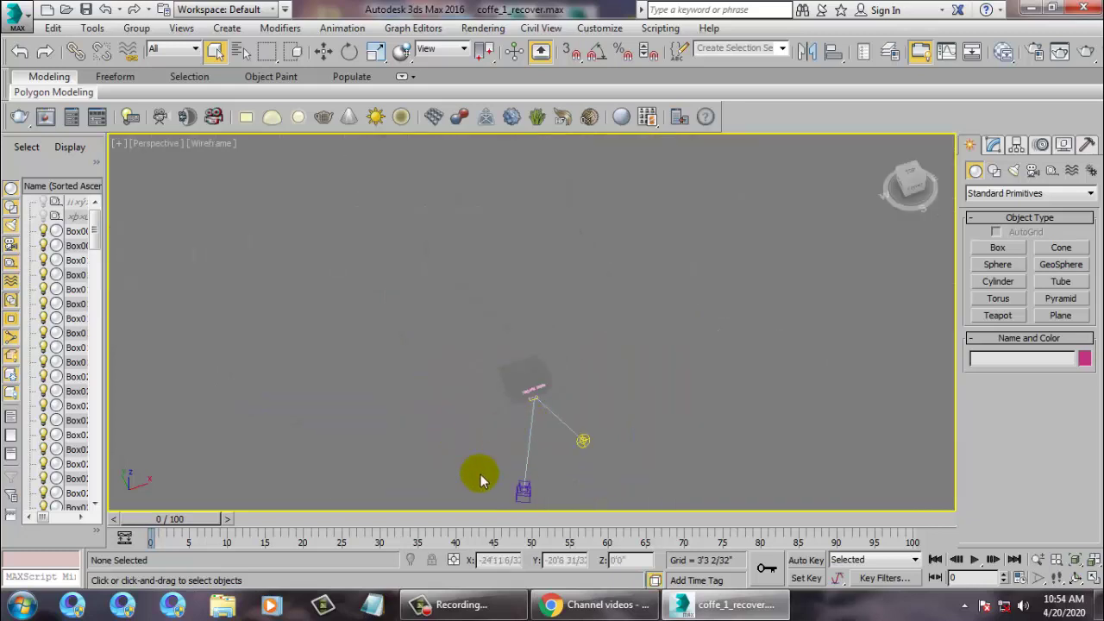
{"action": "left_click", "coordinate": [527, 493]}
{"action": "scroll", "coordinate": [531, 484], "scroll_direction": "up", "scroll_amount": 3}
{"action": "left_click", "coordinate": [323, 51]}
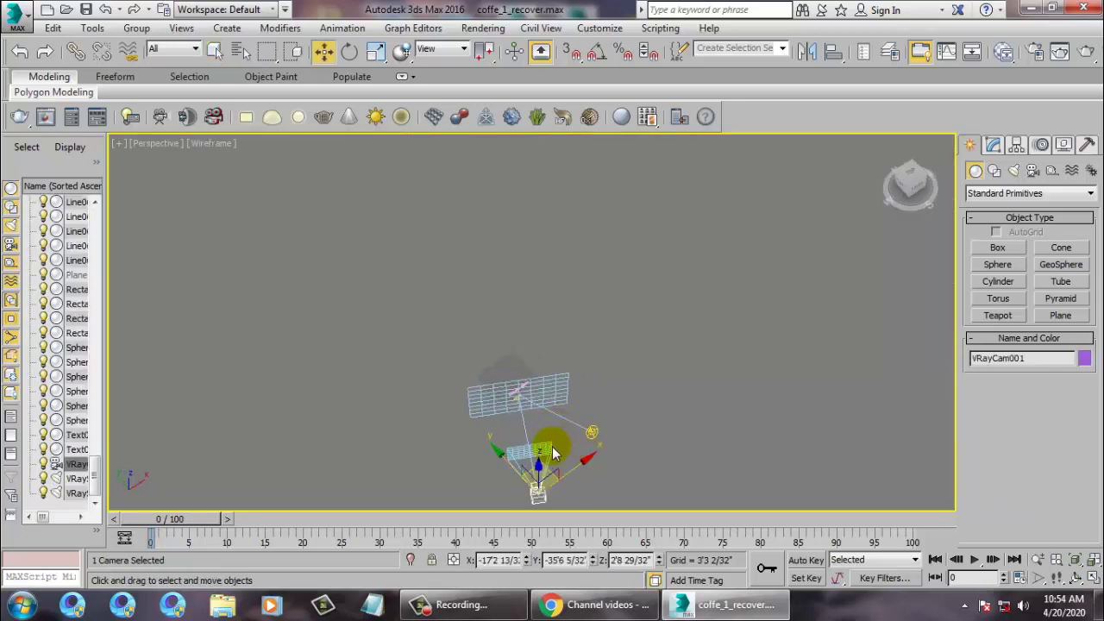
{"action": "left_click", "coordinate": [440, 49]}
{"action": "left_click", "coordinate": [440, 99]}
Move the camera closer to the stall along its local axes, raise it to include the roof sign, and shift it slightly left.
{"action": "middle_click_drag", "start_coordinate": [547, 283], "coordinate": [665, 388], "text": "alt"}
{"action": "key", "text": "alt+w"}
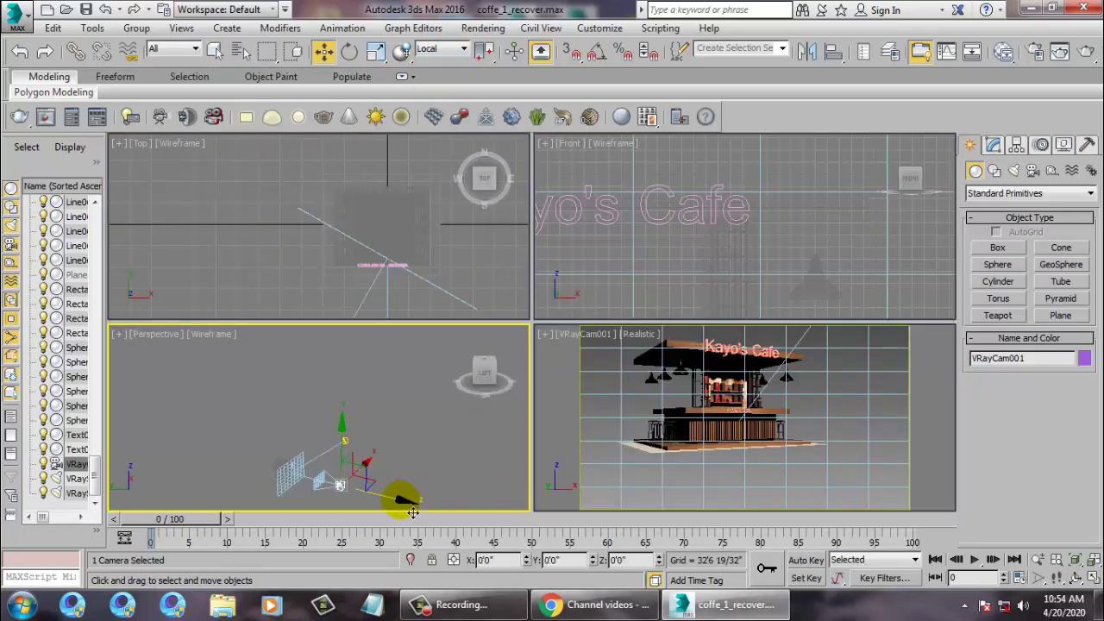
{"action": "left_click_drag", "start_coordinate": [413, 512], "coordinate": [388, 510]}
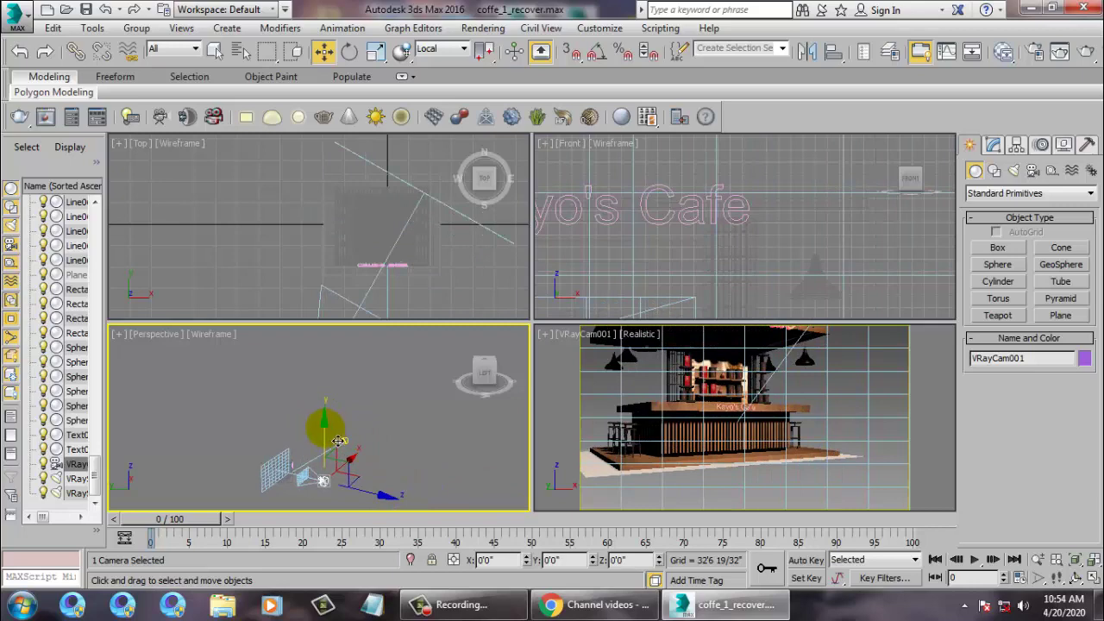
{"action": "left_click_drag", "start_coordinate": [339, 441], "coordinate": [327, 434]}
{"action": "middle_click_drag", "start_coordinate": [387, 463], "coordinate": [366, 473], "text": "alt"}
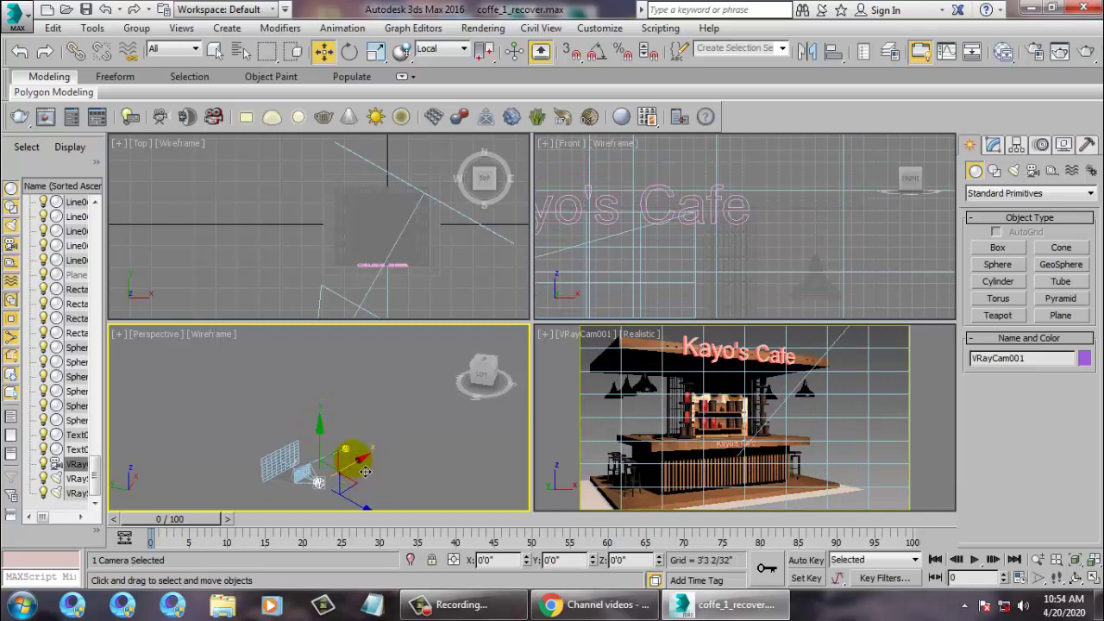
{"action": "left_click_drag", "start_coordinate": [366, 471], "coordinate": [362, 470]}
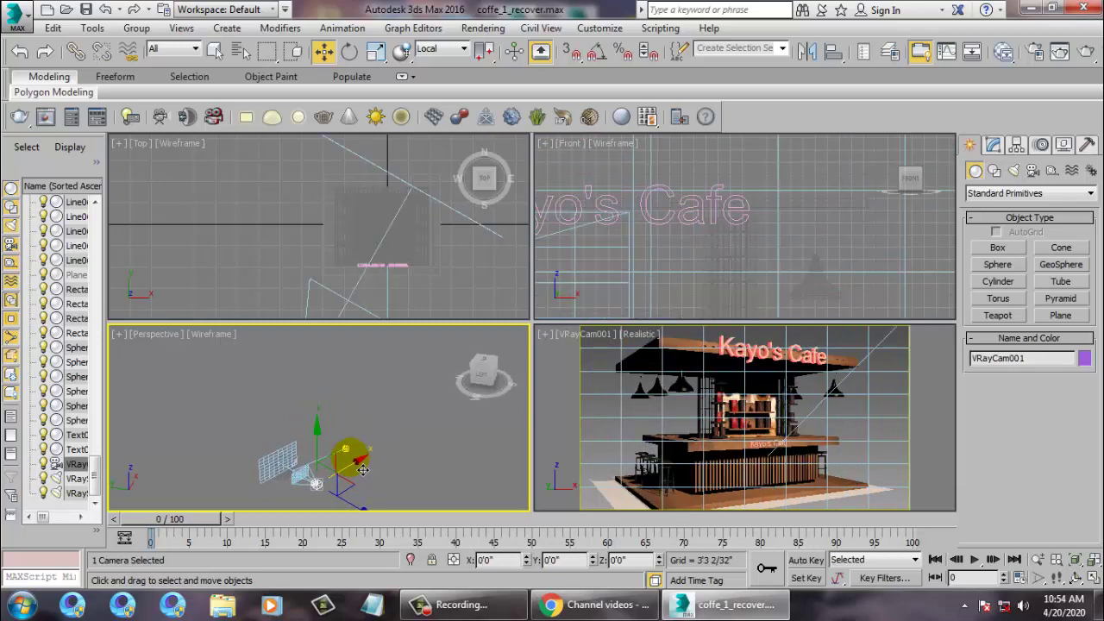
Maximize the camera viewport and turn on safe frames to check the stall's framing.
{"action": "left_click", "coordinate": [798, 414]}
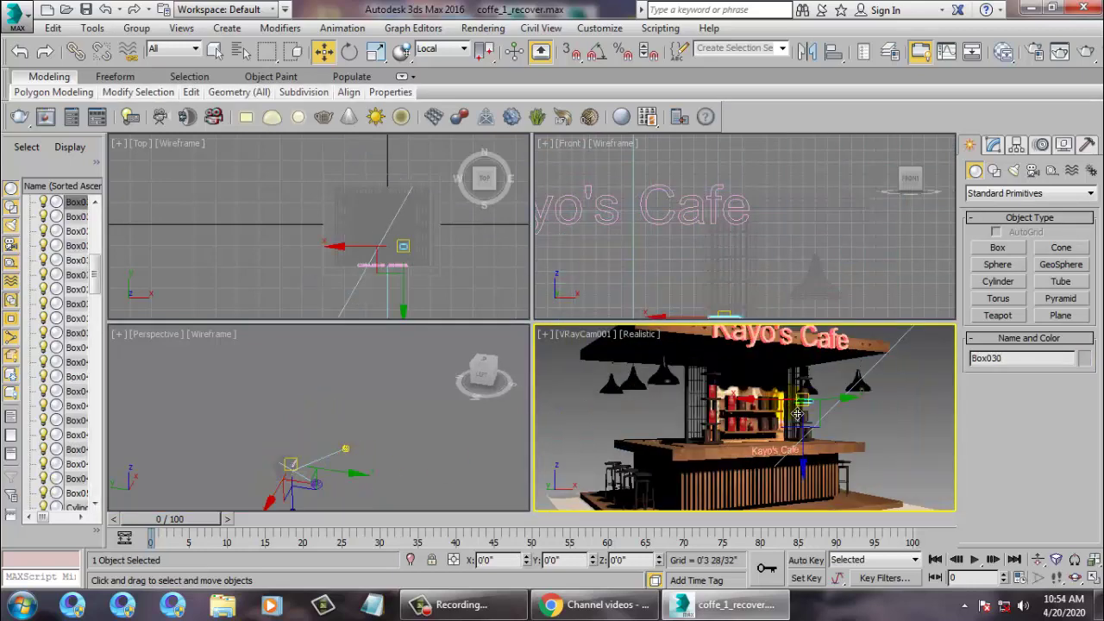
{"action": "key", "text": "alt+w"}
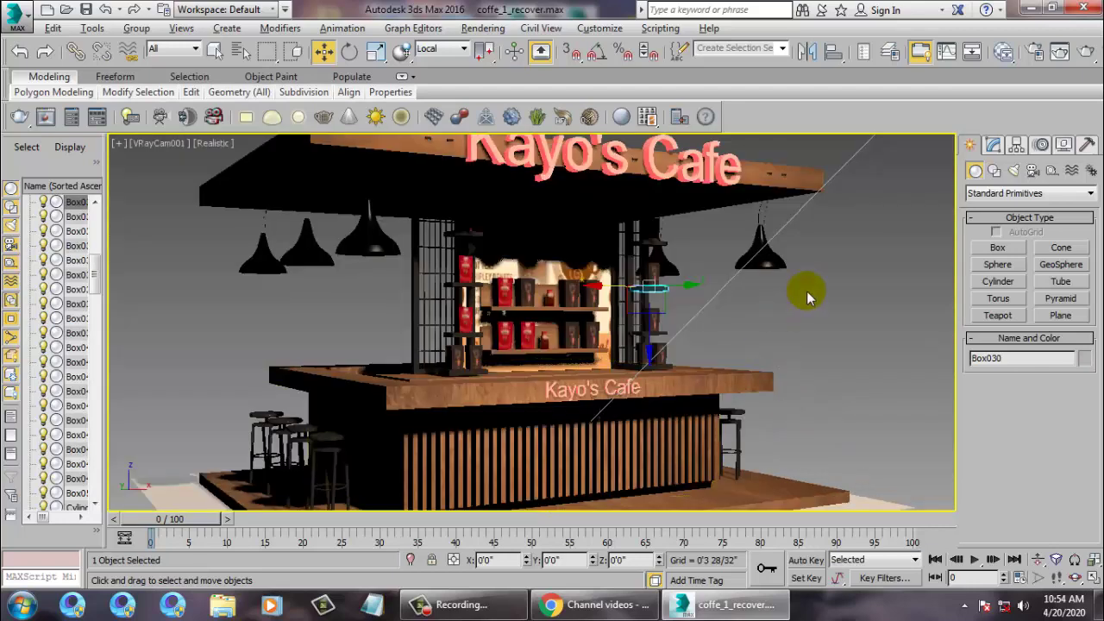
{"action": "key", "text": "shift+f"}
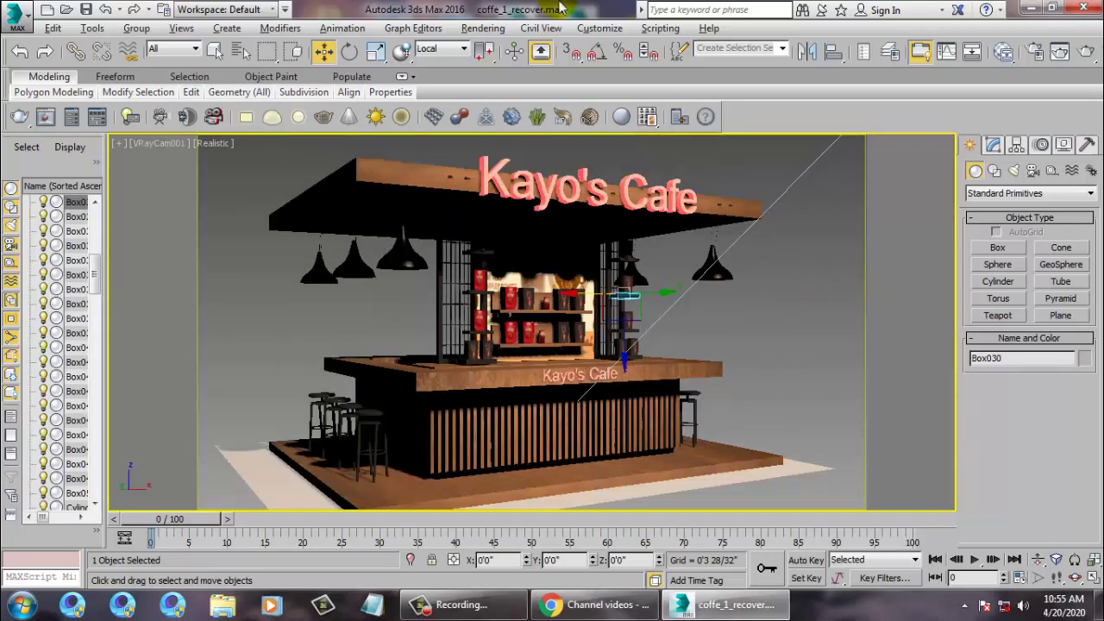
Render the stall through the V-Ray camera and close the frame buffer after checking the lighting.
{"action": "left_click", "coordinate": [483, 27]}
{"action": "left_click", "coordinate": [505, 49]}
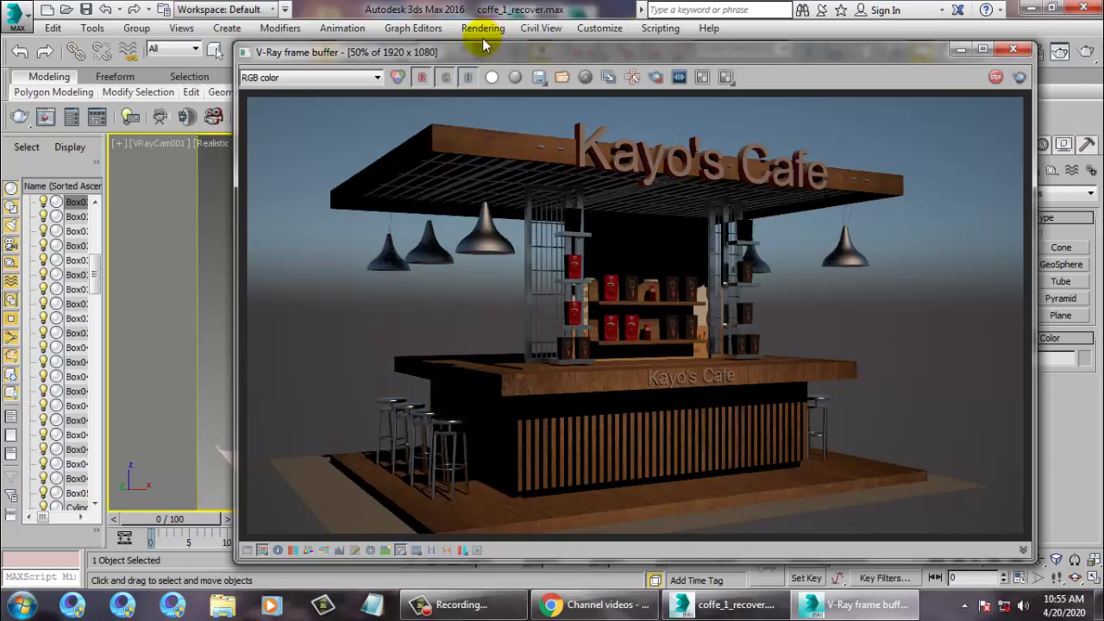
{"action": "left_click", "coordinate": [1014, 51]}
Select the VRaySun and set its intensity multiplier to 1.0, keeping the camera view active.
{"action": "key", "text": "p"}
{"action": "scroll", "coordinate": [621, 362], "scroll_direction": "down", "scroll_amount": 6}
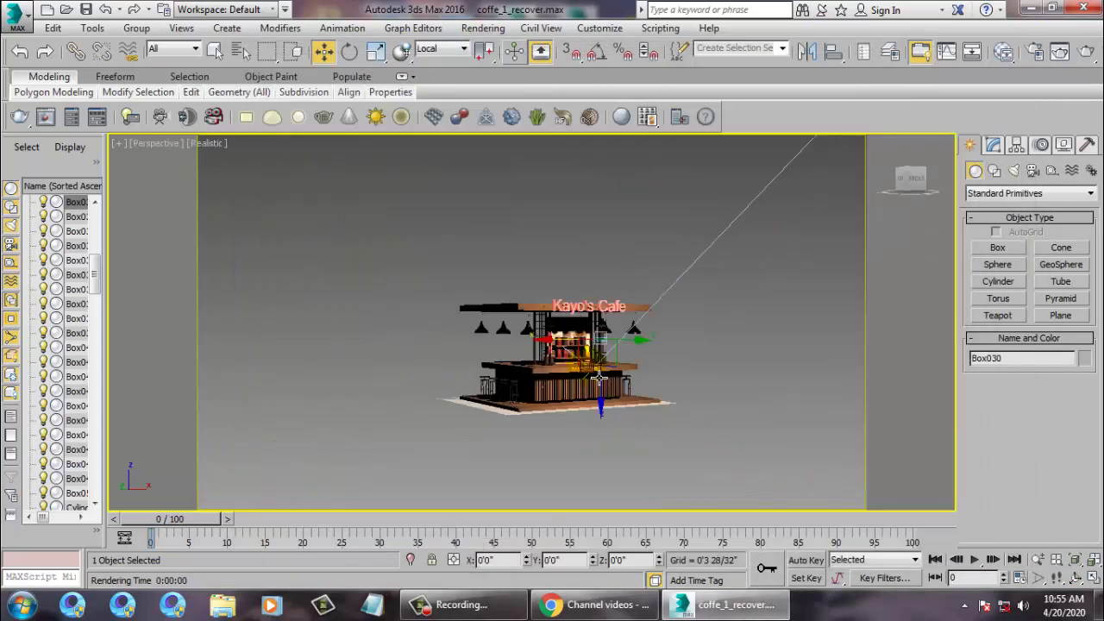
{"action": "left_click", "coordinate": [660, 310]}
{"action": "key", "text": "c"}
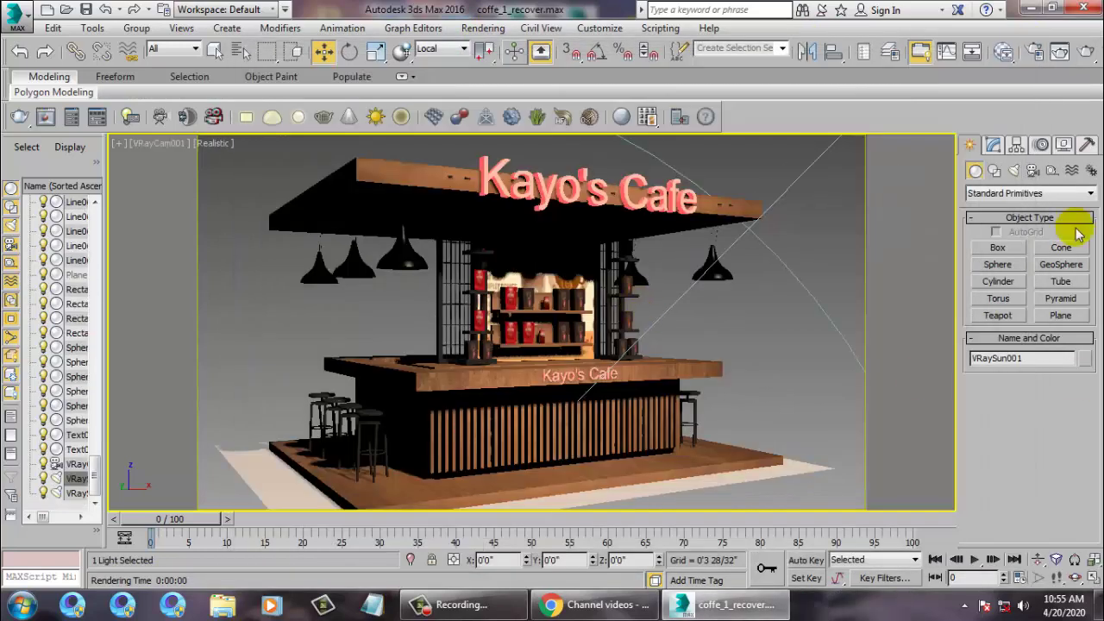
{"action": "left_click", "coordinate": [993, 147]}
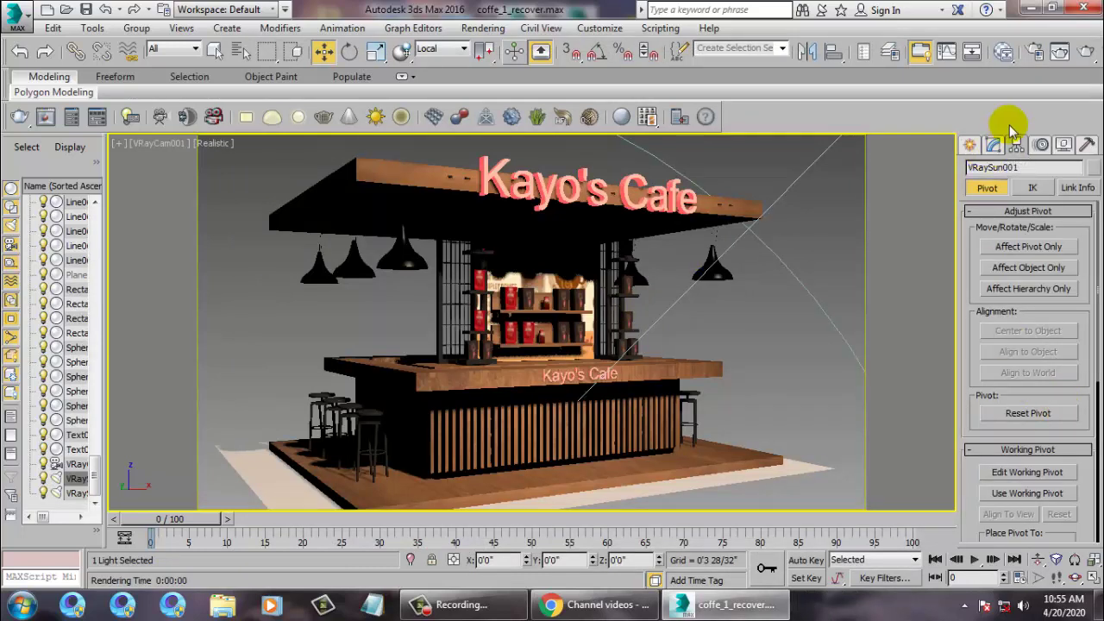
{"action": "left_click", "coordinate": [996, 143]}
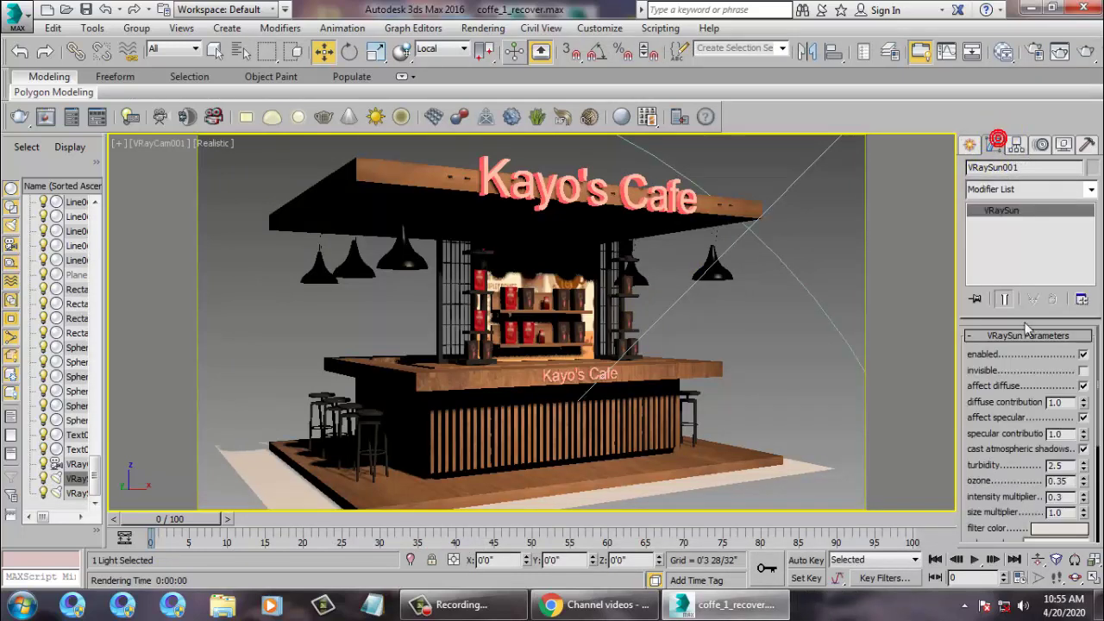
{"action": "double_click", "coordinate": [1063, 497]}
{"action": "type", "text": "1"}
{"action": "key", "text": "Return"}
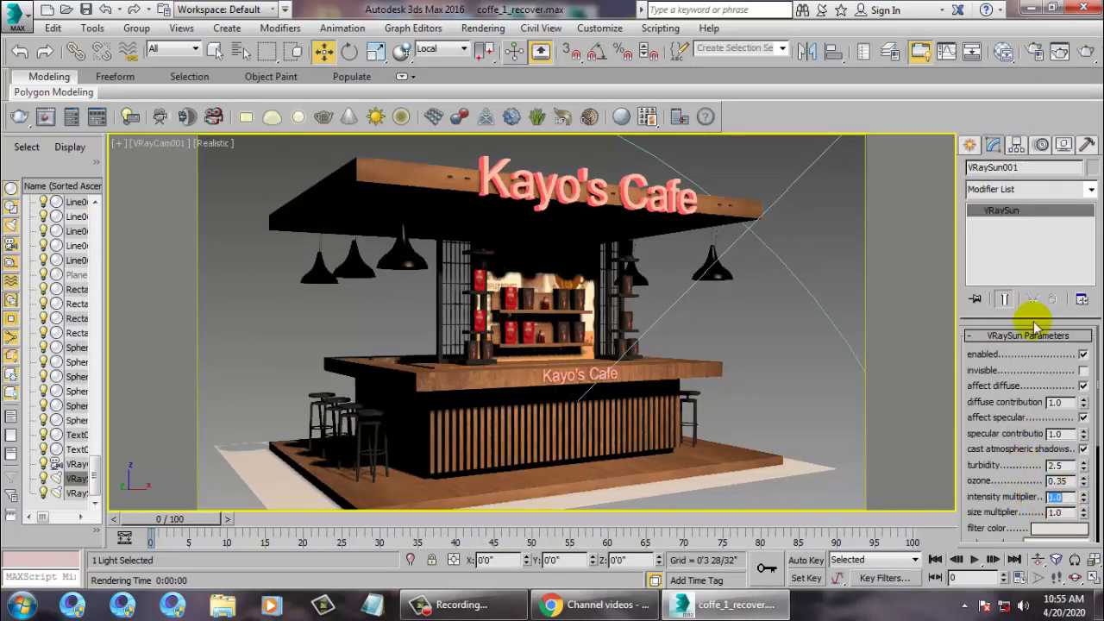
Render the camera view again to check the brighter sun, then close the frame buffer.
{"action": "left_click", "coordinate": [483, 27]}
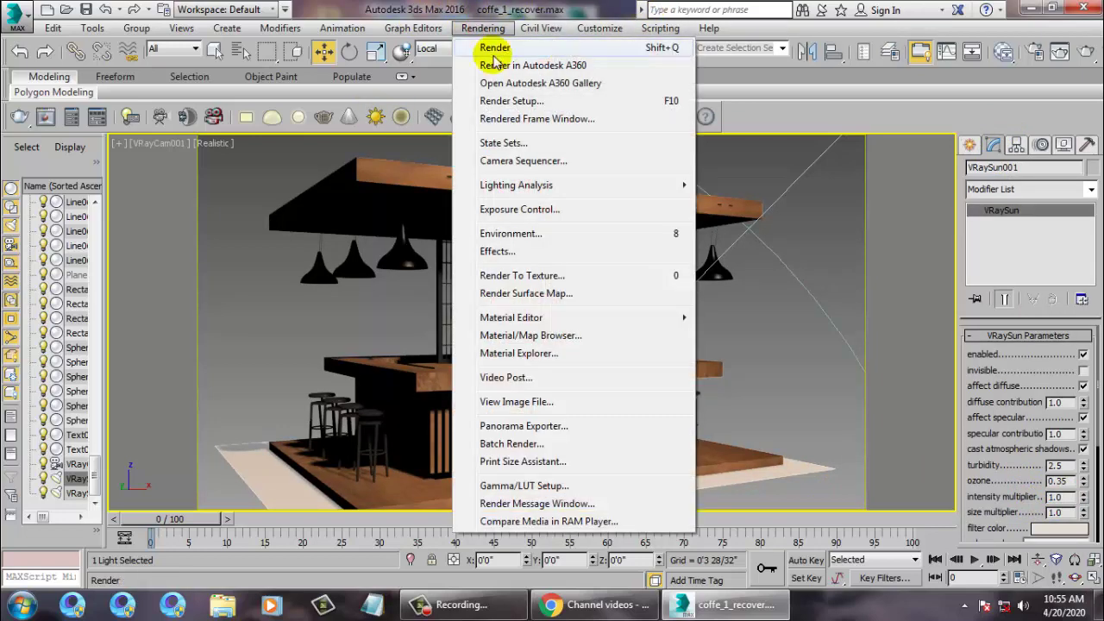
{"action": "left_click", "coordinate": [490, 44]}
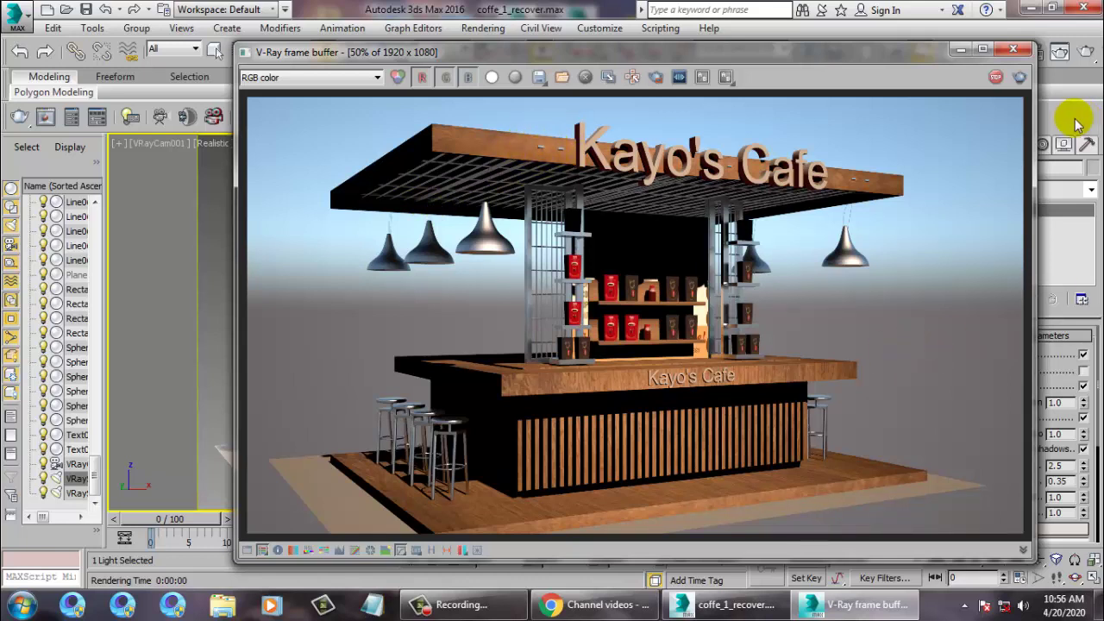
{"action": "left_click", "coordinate": [1011, 50]}
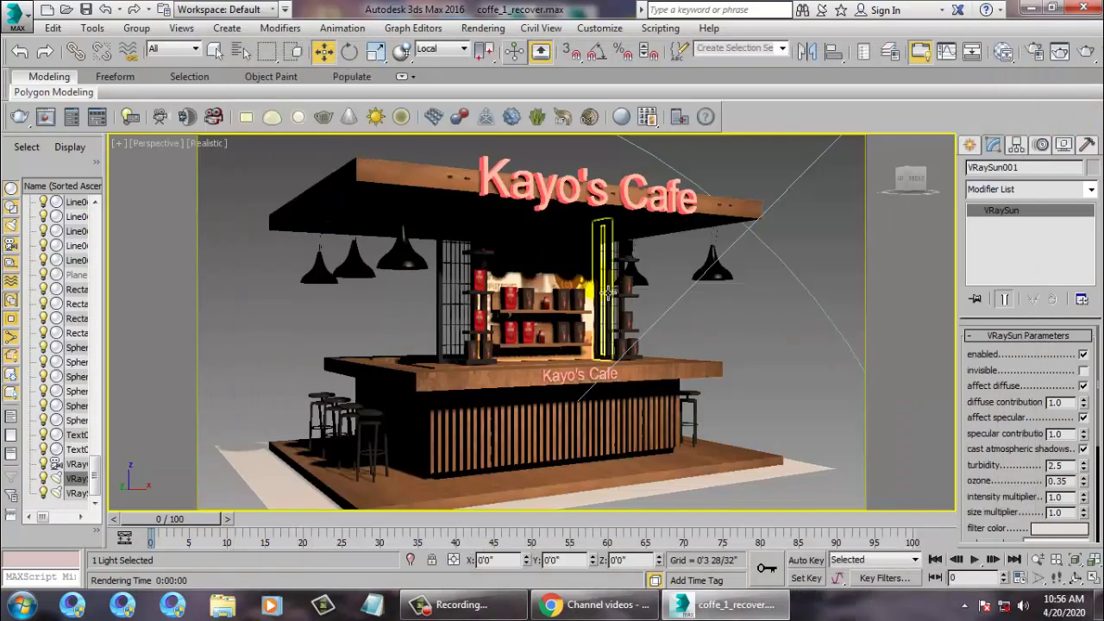
Pull the front end vertices of the protruding roof slat beside the sign's K back inside the wooden fascia.
{"action": "key", "text": "p"}
{"action": "middle_click_drag", "start_coordinate": [546, 264], "coordinate": [564, 249], "text": "alt"}
{"action": "scroll", "coordinate": [564, 247], "scroll_direction": "up", "scroll_amount": 5}
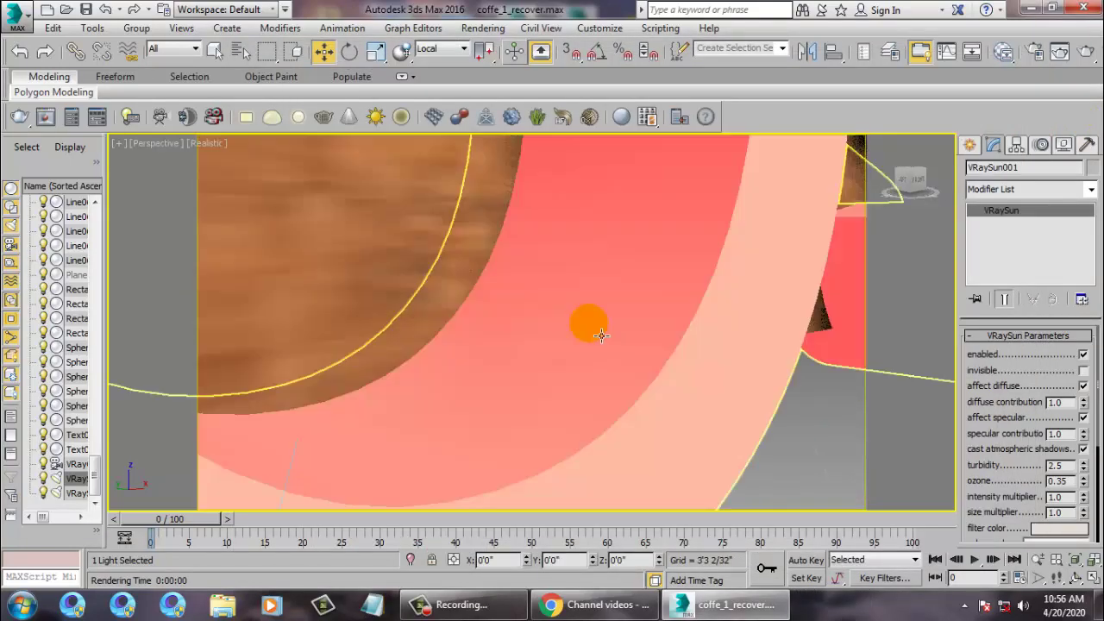
{"action": "scroll", "coordinate": [352, 309], "scroll_direction": "down", "scroll_amount": 4}
{"action": "scroll", "coordinate": [302, 298], "scroll_direction": "down", "scroll_amount": 4}
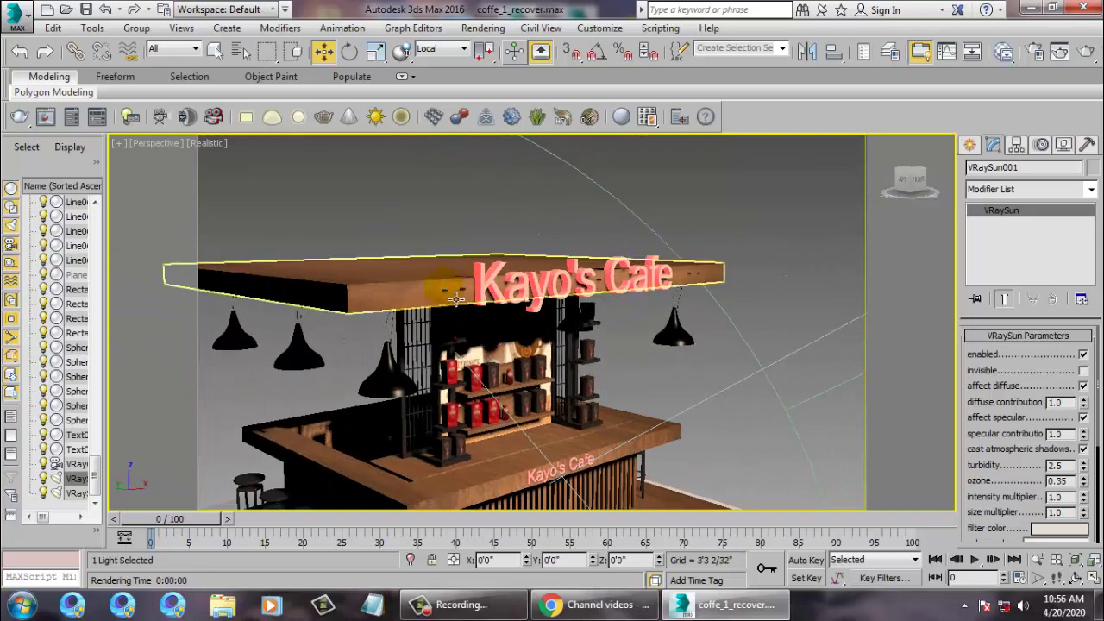
{"action": "left_click", "coordinate": [458, 302]}
{"action": "middle_click_drag", "start_coordinate": [458, 302], "coordinate": [711, 251], "text": "alt"}
{"action": "key", "text": "1"}
{"action": "left_click_drag", "start_coordinate": [702, 195], "coordinate": [637, 270]}
{"action": "middle_click_drag", "start_coordinate": [637, 269], "coordinate": [566, 379], "text": "alt"}
{"action": "scroll", "coordinate": [565, 378], "scroll_direction": "up", "scroll_amount": 5}
{"action": "scroll", "coordinate": [565, 378], "scroll_direction": "down", "scroll_amount": 4}
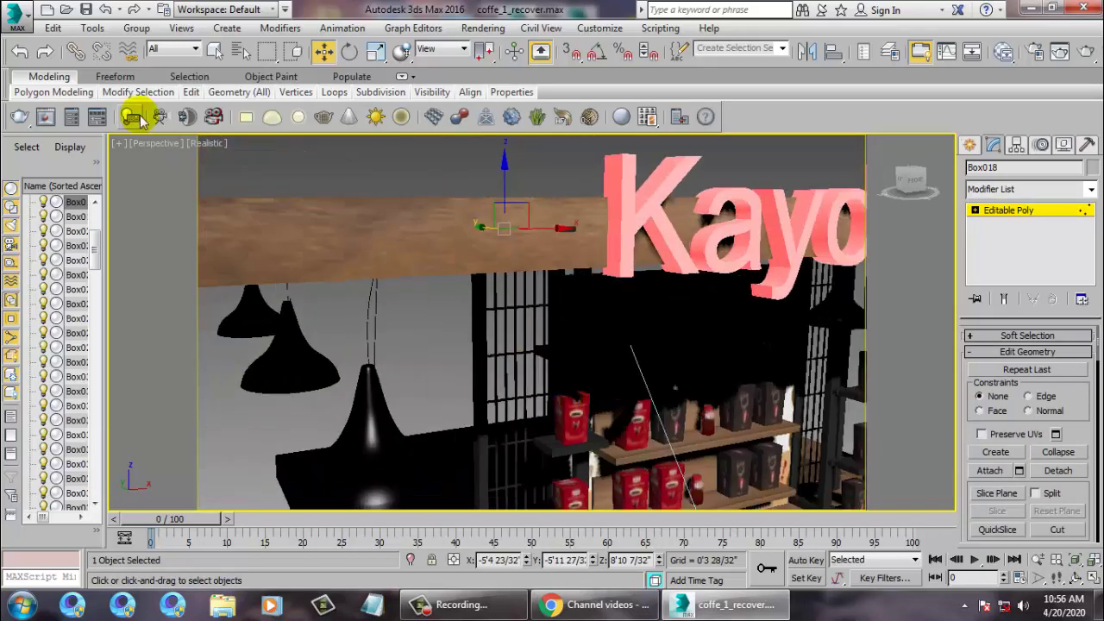
Switch the Perspective viewport to Shaded display and leave vertex editing on the first slat.
{"action": "left_click", "coordinate": [207, 144]}
{"action": "left_click", "coordinate": [243, 179]}
{"action": "scroll", "coordinate": [561, 328], "scroll_direction": "down", "scroll_amount": 5}
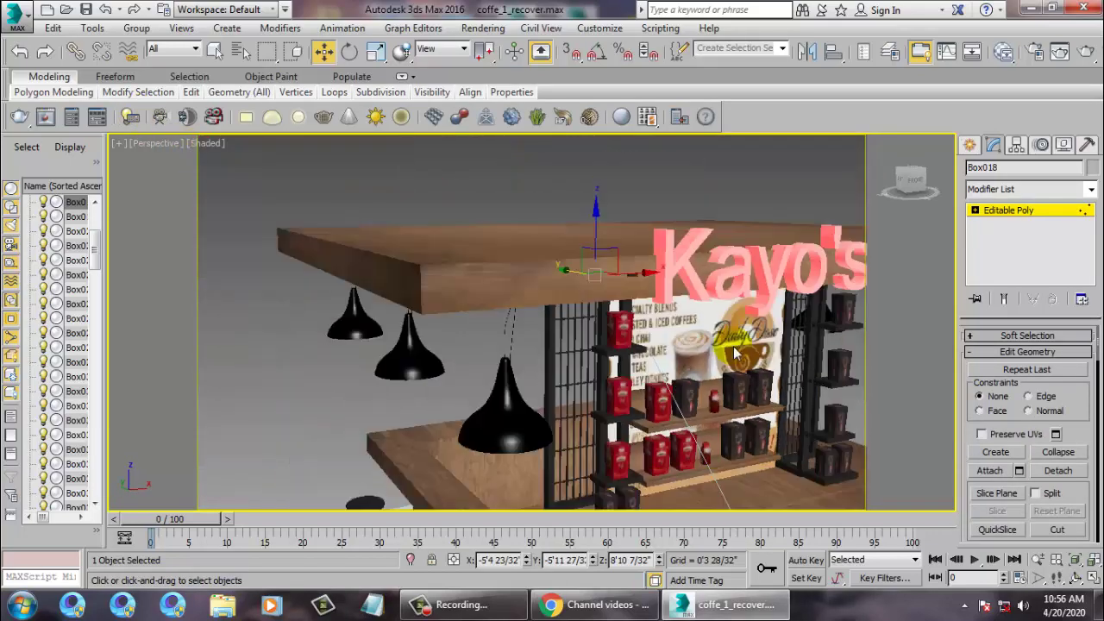
{"action": "left_click", "coordinate": [1016, 216]}
Pull back the front end vertices of the next slat protruding beside the K so they sit inside the fascia.
{"action": "middle_click_drag", "start_coordinate": [724, 321], "coordinate": [736, 328], "text": "alt"}
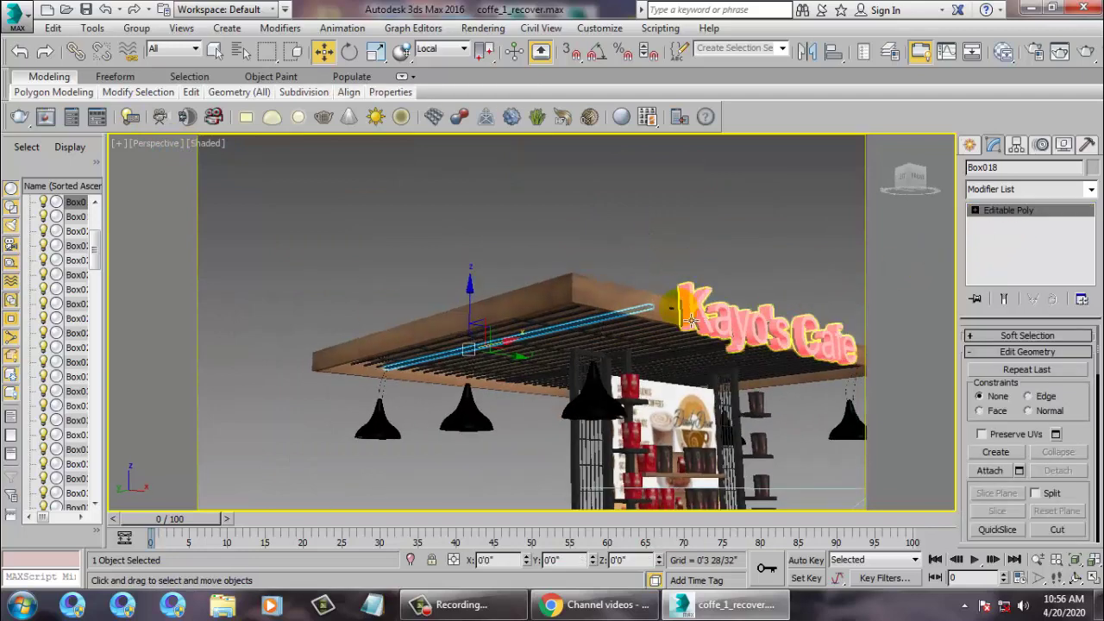
{"action": "left_click", "coordinate": [670, 309]}
{"action": "key", "text": "1"}
{"action": "left_click_drag", "start_coordinate": [739, 280], "coordinate": [642, 323]}
{"action": "middle_click_drag", "start_coordinate": [689, 332], "coordinate": [604, 336], "text": "alt"}
{"action": "middle_click_drag", "start_coordinate": [604, 337], "coordinate": [344, 335]}
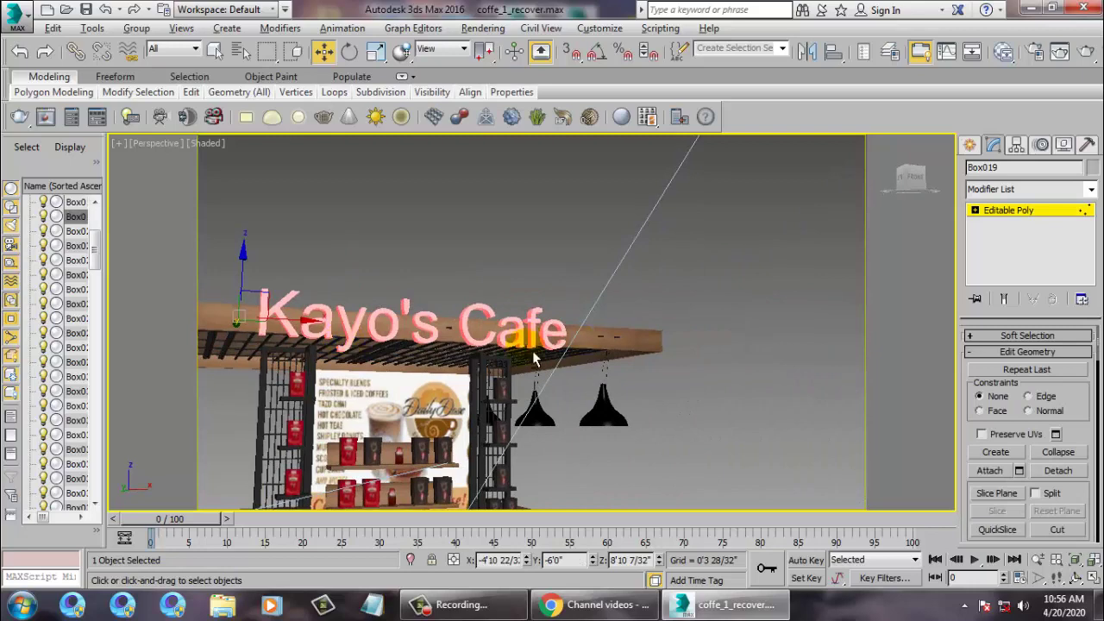
{"action": "middle_click_drag", "start_coordinate": [533, 357], "coordinate": [516, 354], "text": "alt"}
{"action": "left_click", "coordinate": [1001, 211]}
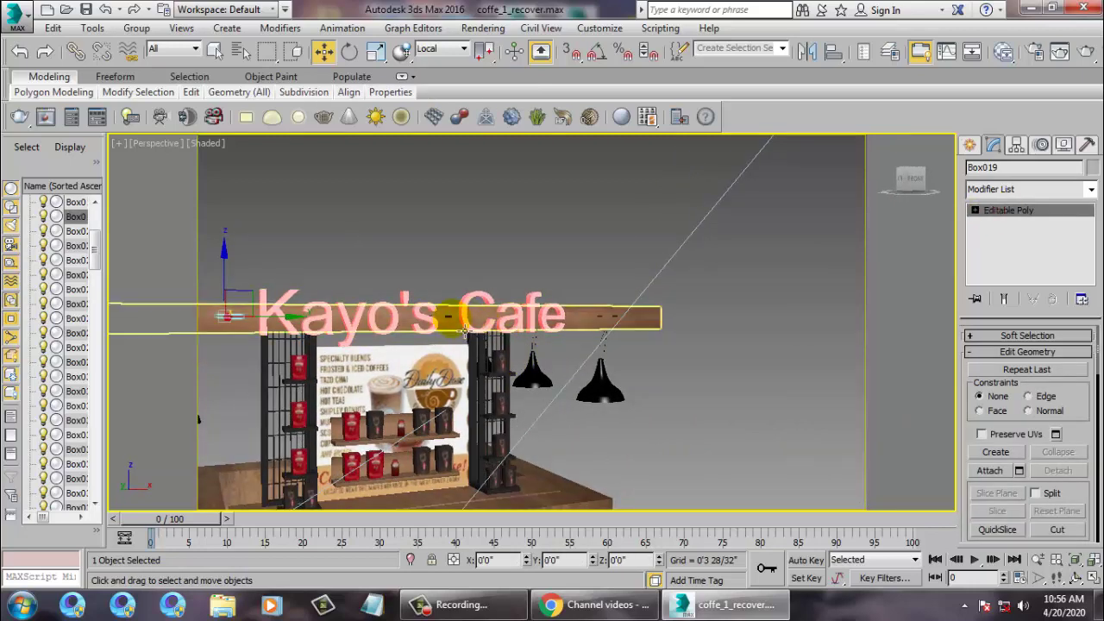
Move the front end vertices of the slat protruding between "Kayo's" and "Cafe" back along Y into the fascia.
{"action": "left_click", "coordinate": [450, 313]}
{"action": "middle_click_drag", "start_coordinate": [423, 298], "coordinate": [466, 323], "text": "alt"}
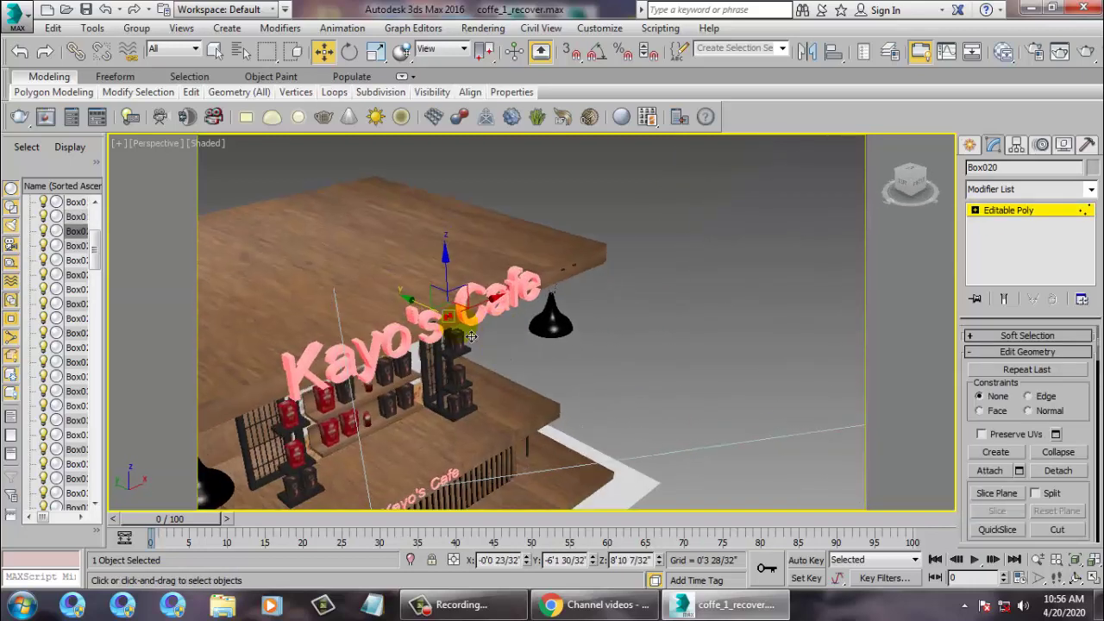
{"action": "left_click_drag", "start_coordinate": [424, 309], "coordinate": [413, 304]}
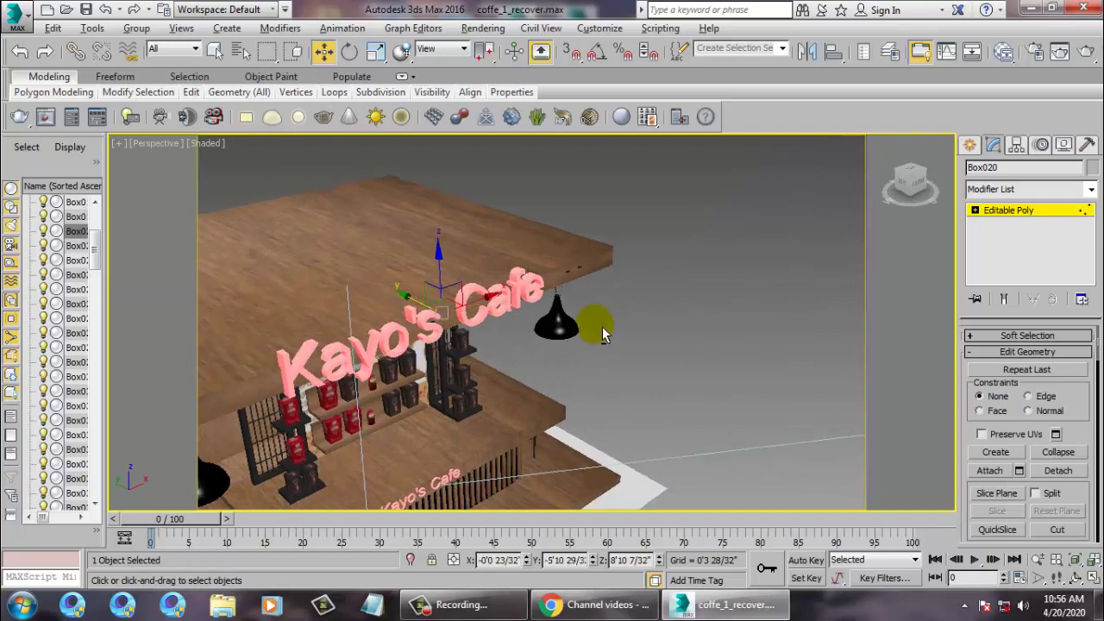
{"action": "middle_click_drag", "start_coordinate": [599, 333], "coordinate": [535, 354], "text": "alt"}
{"action": "scroll", "coordinate": [568, 317], "scroll_direction": "up", "scroll_amount": 5}
{"action": "left_click", "coordinate": [1010, 210]}
Push the front end vertices of the two slats protruding past the sign's final e back into the fascia.
{"action": "left_click", "coordinate": [512, 263]}
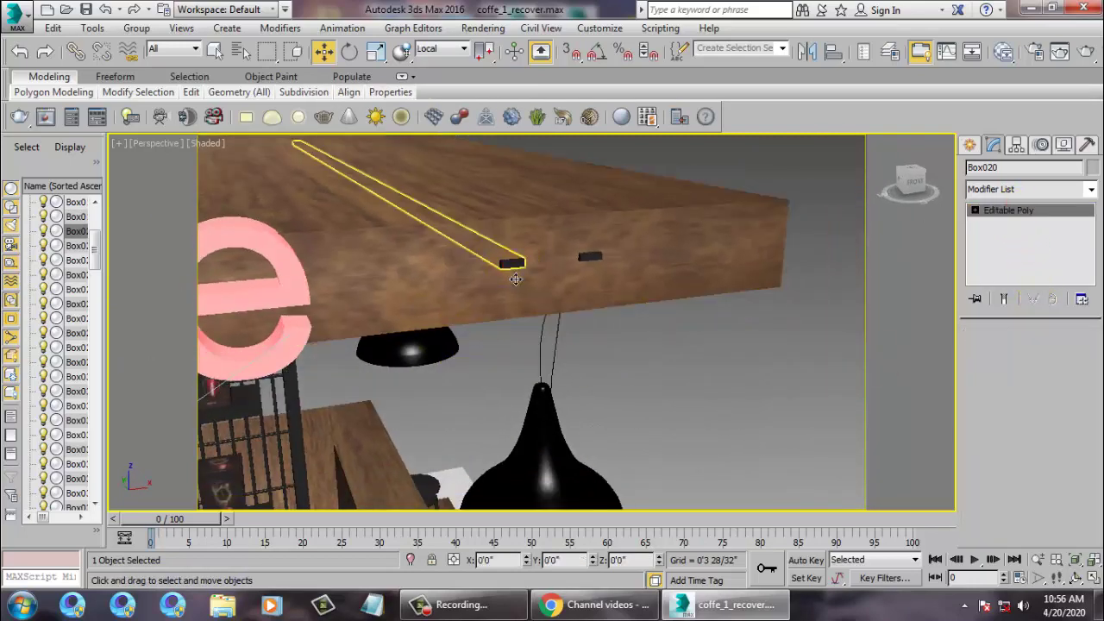
{"action": "middle_click_drag", "start_coordinate": [545, 238], "coordinate": [500, 263], "text": "alt"}
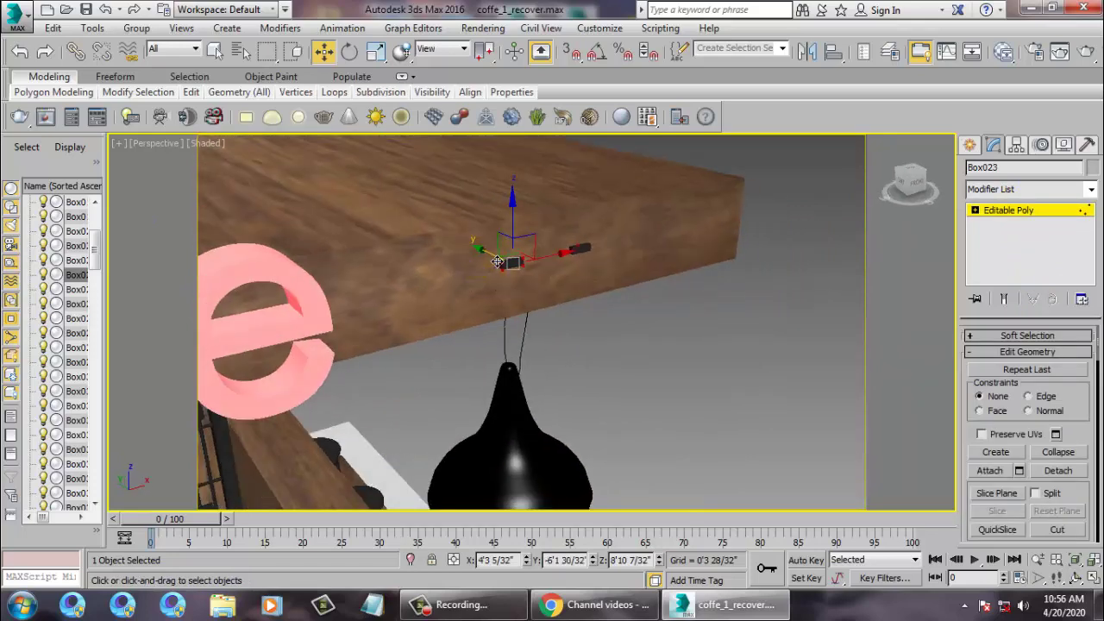
{"action": "left_click", "coordinate": [1001, 212]}
{"action": "left_click", "coordinate": [593, 257]}
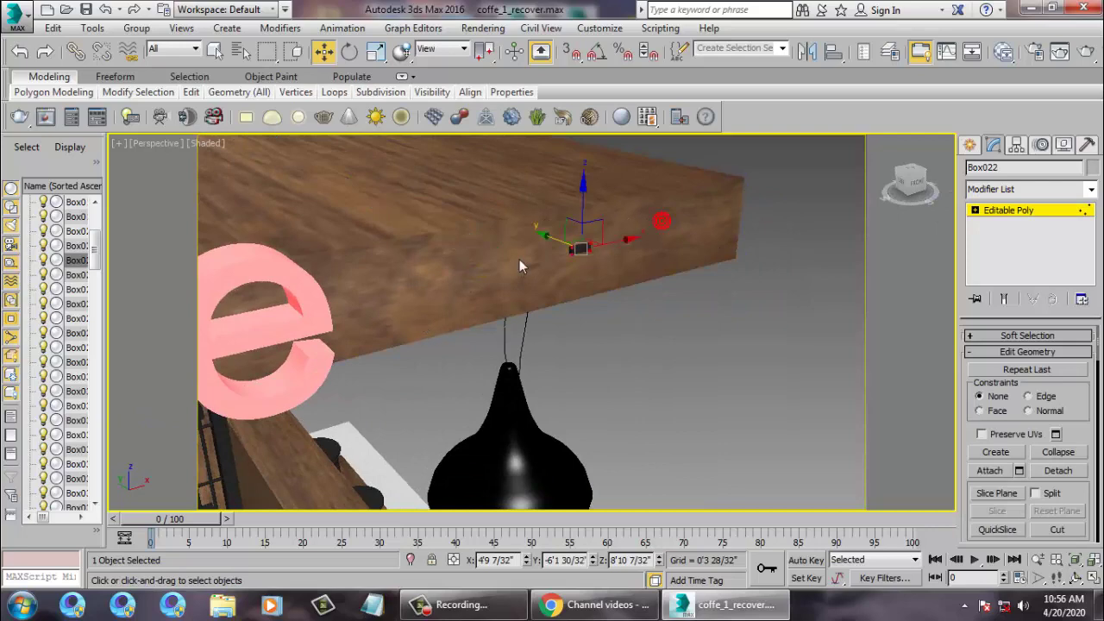
Return to the V-Ray camera view and render the stall with the corrected roof slats.
{"action": "key", "text": "c"}
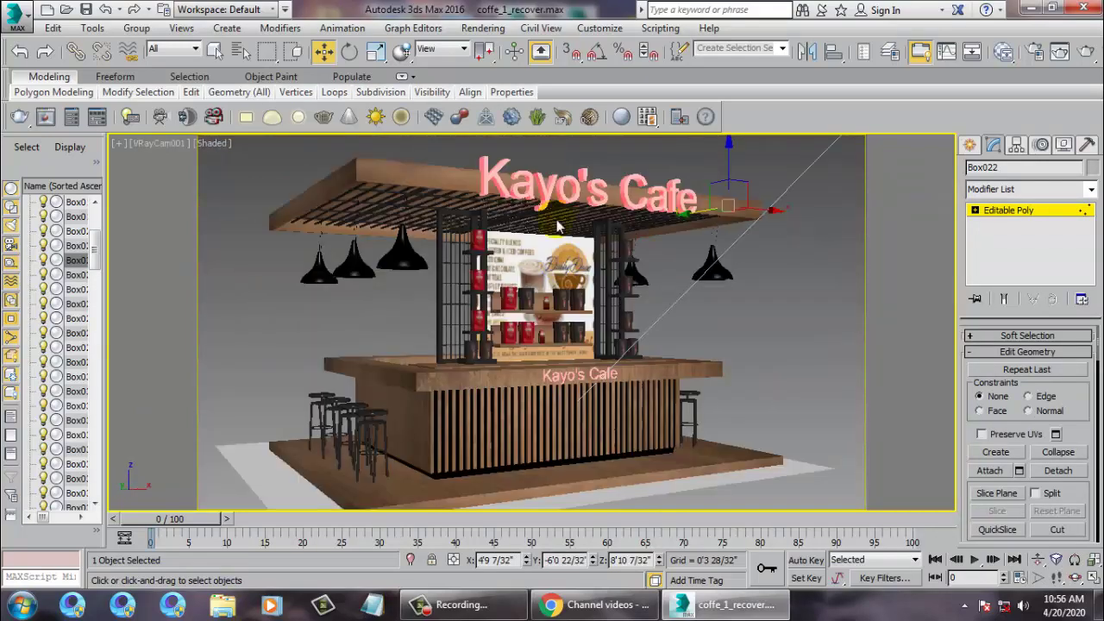
{"action": "key", "text": "shift+q"}
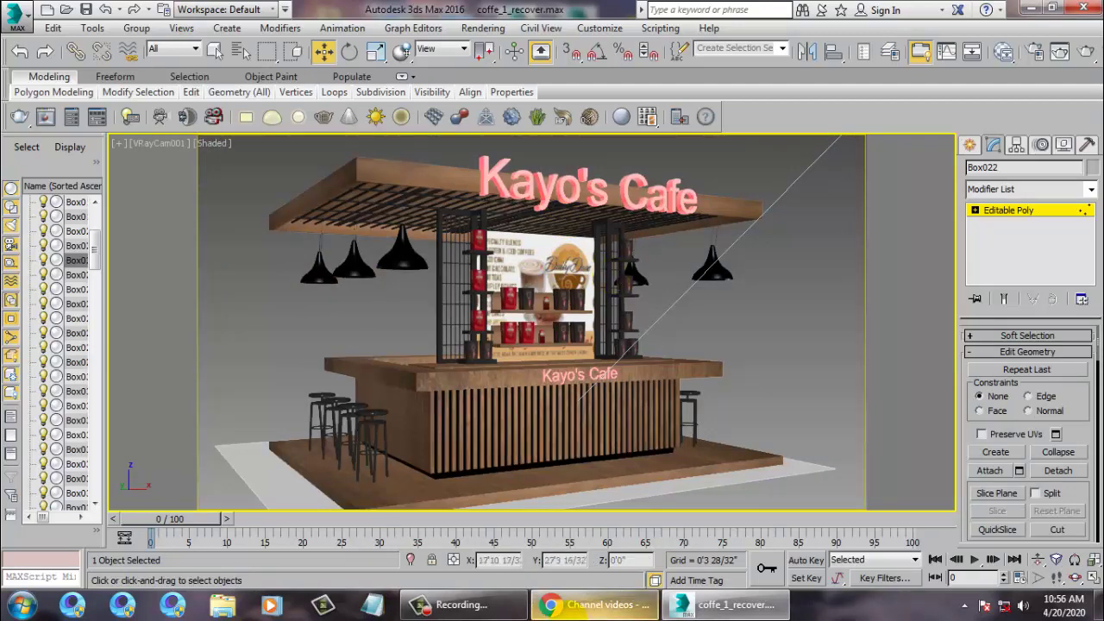
{"action": "left_click", "coordinate": [449, 604]}
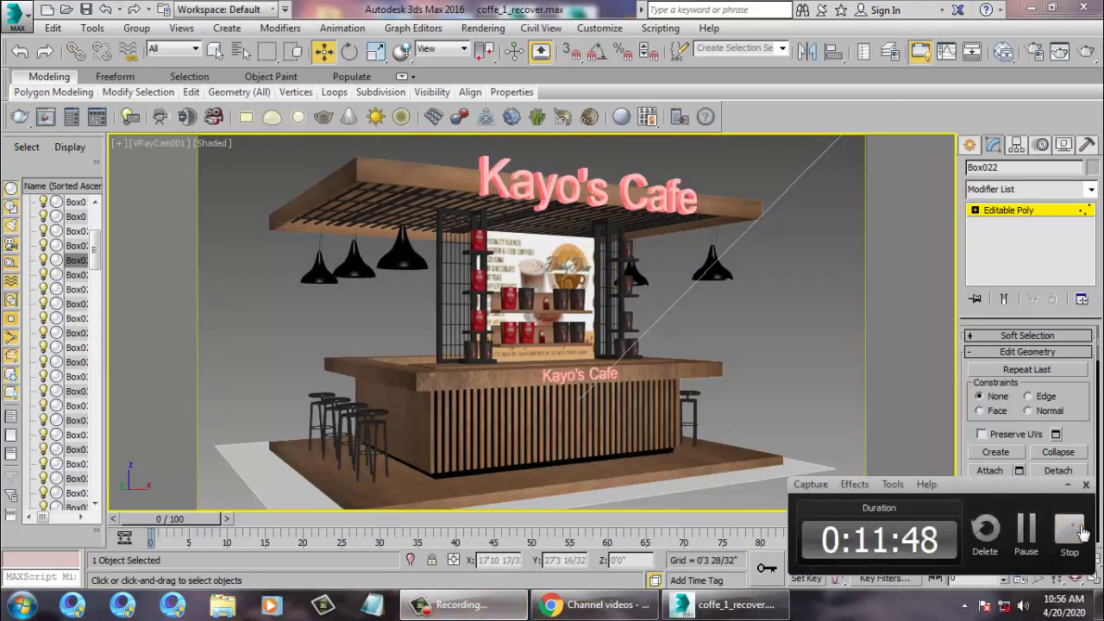